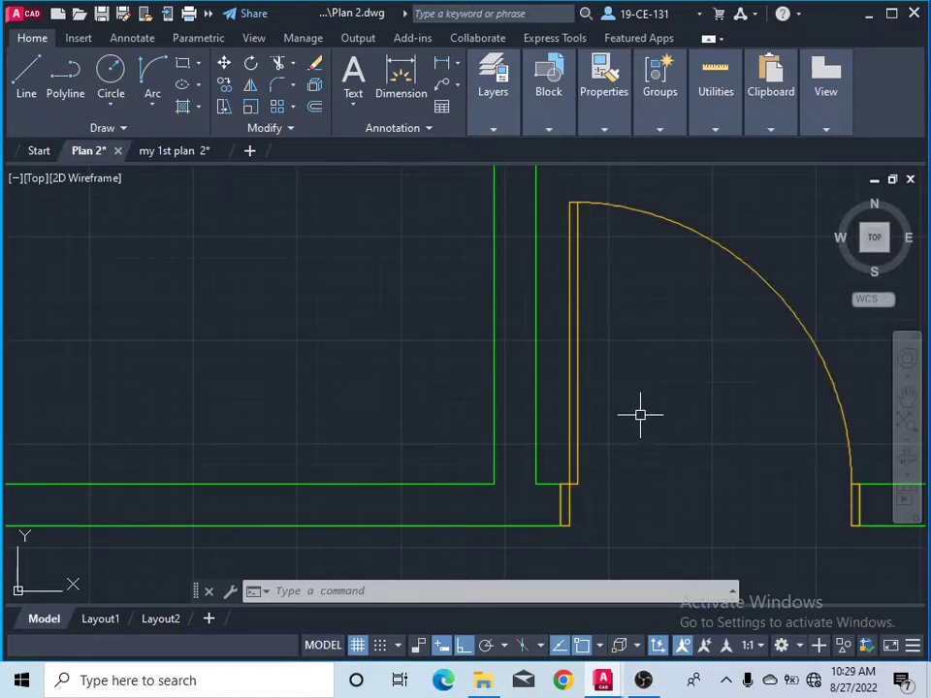
- Examine the door in the unfurnished plan and compare it with the doors around the bath in the furnished plan
scroll(641, 415, "down", 2)
scroll(642, 393, "down", 2)
scroll(771, 374, "up", 2)
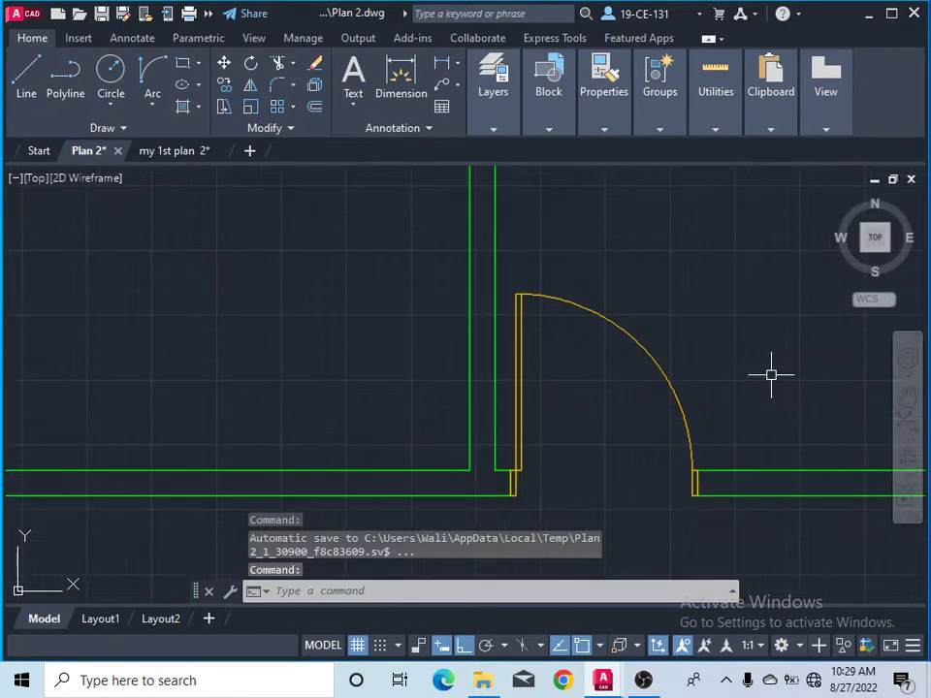
scroll(620, 353, "up", 2)
scroll(610, 387, "down", 4)
scroll(607, 408, "up", 2)
scroll(615, 385, "down", 2)
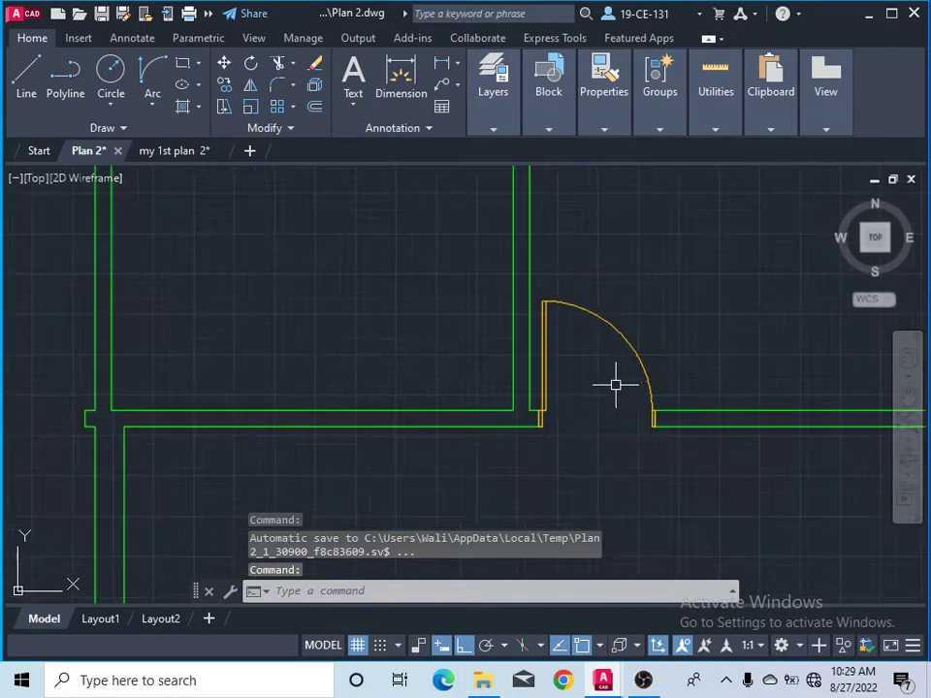
scroll(661, 365, "down", 8)
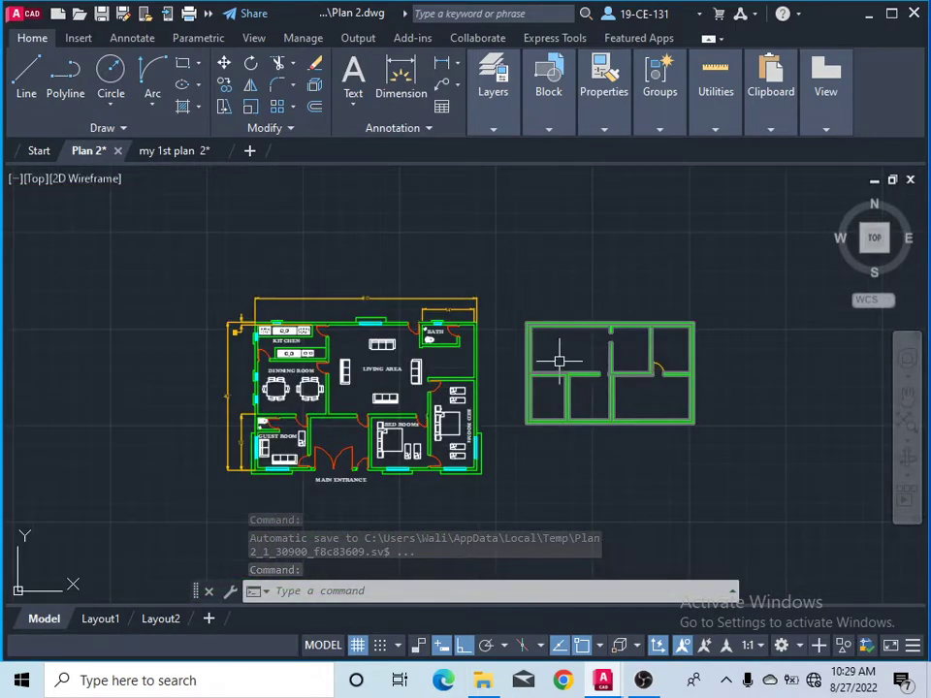
scroll(419, 291, "up", 8)
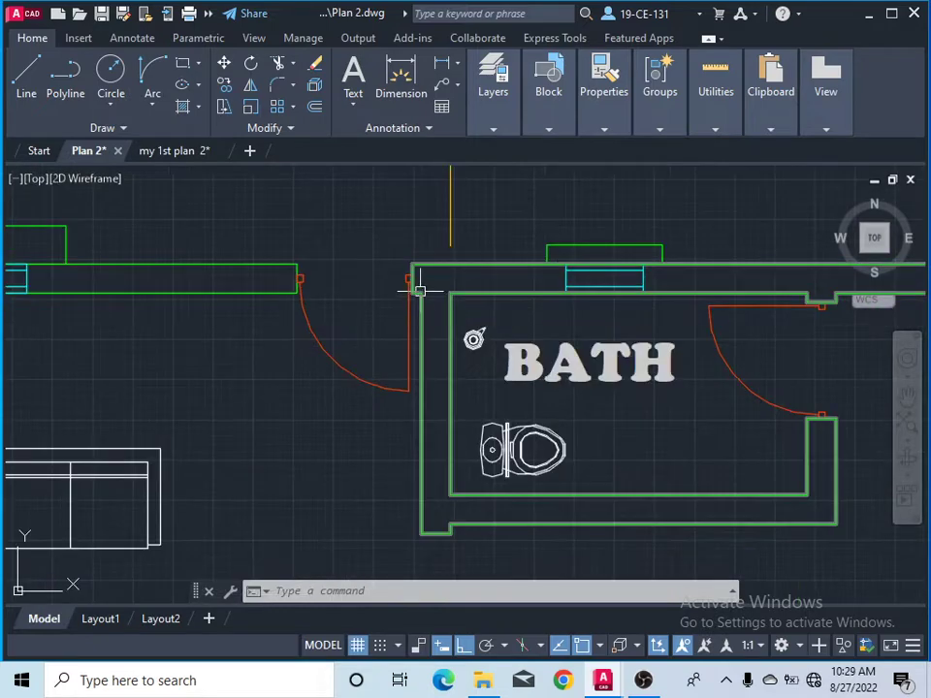
scroll(419, 291, "up", 2)
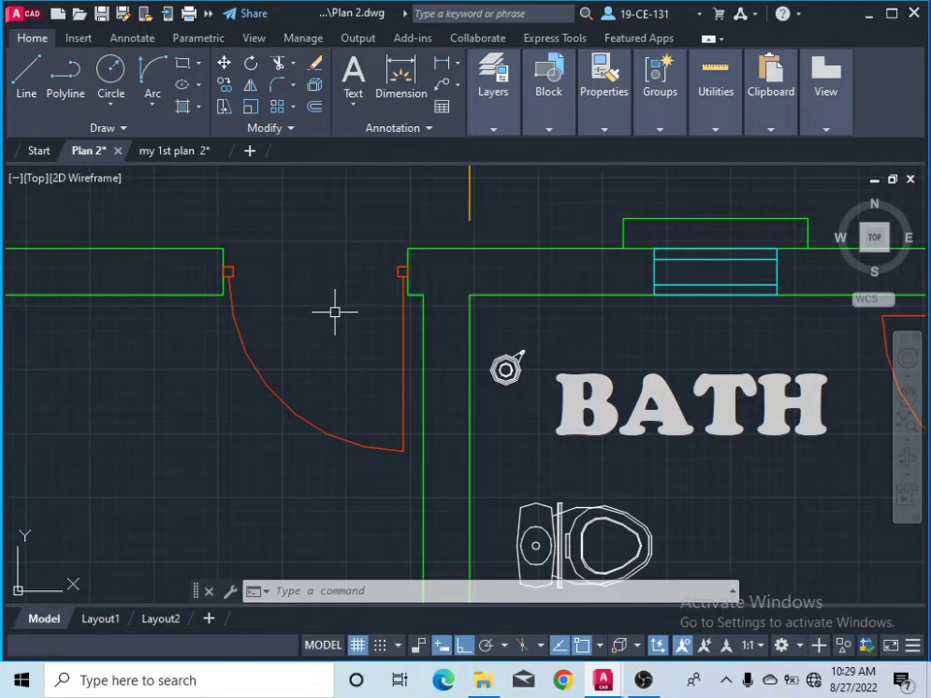
scroll(334, 311, "down", 9)
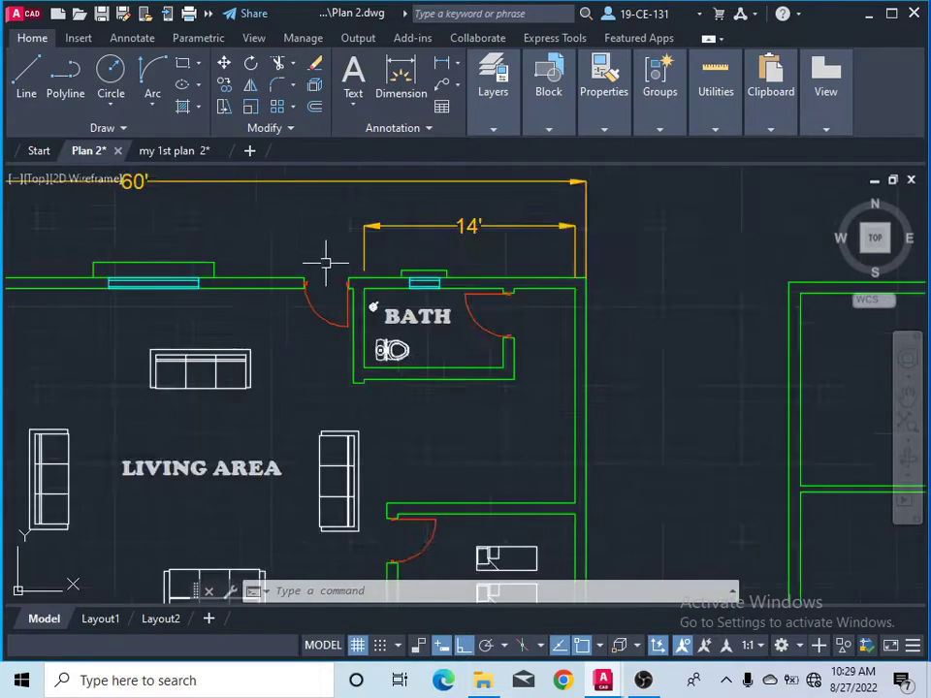
scroll(725, 352, "up", 4)
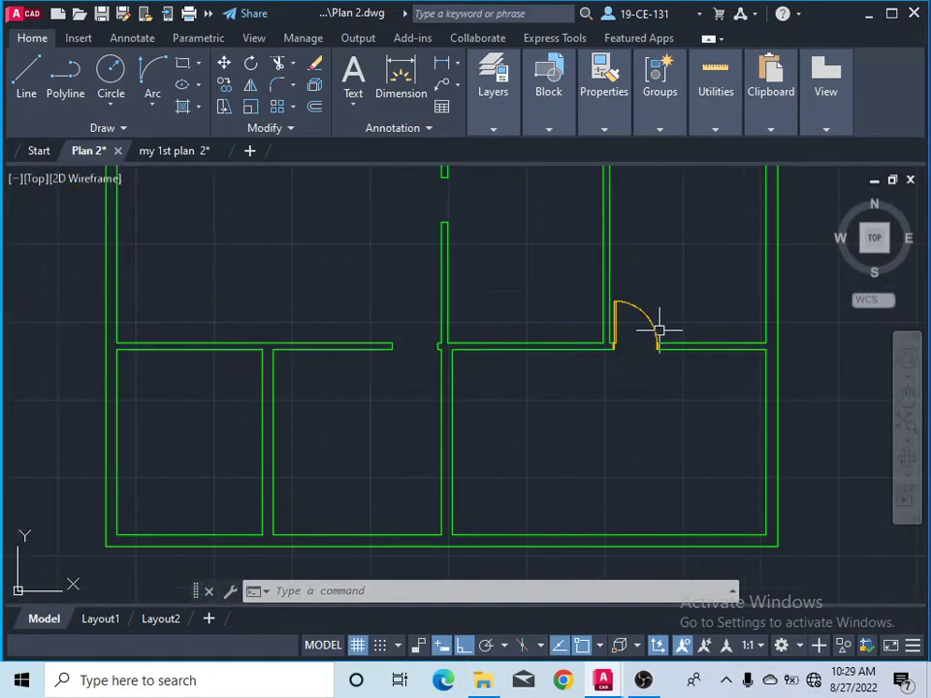
scroll(673, 320, "up", 6)
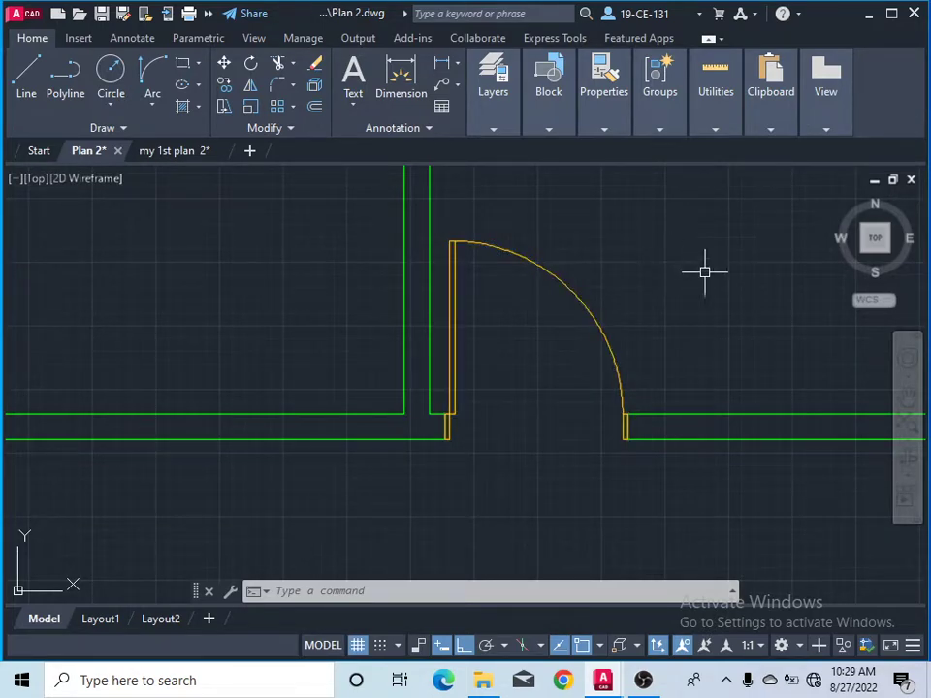
scroll(715, 502, "up", 2)
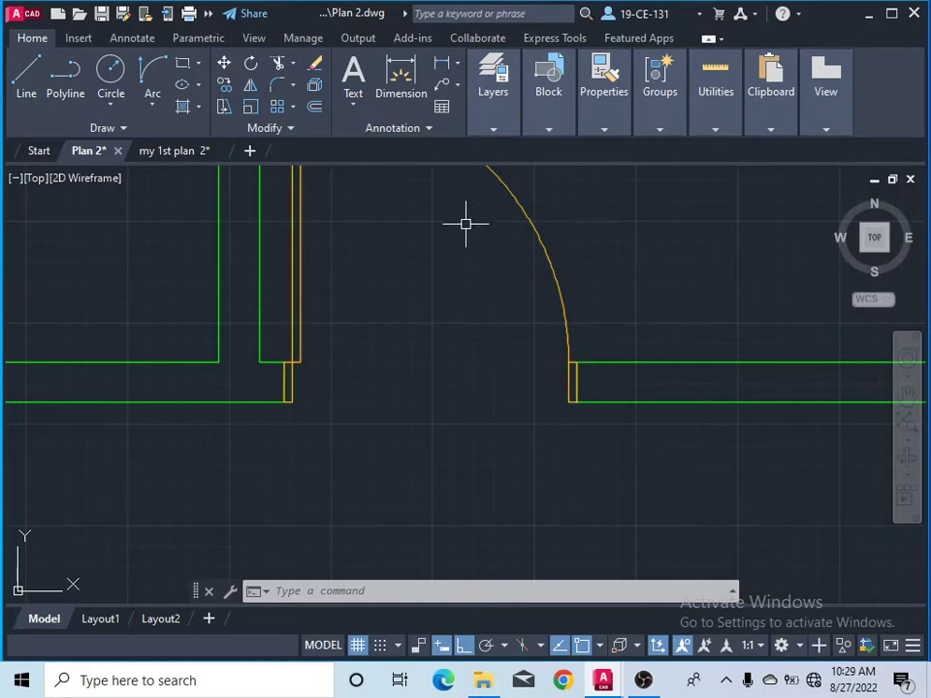
- Measure the width of the door opening between its two jambs with the Dimension tool, without placing a dimension
left_click(404, 87)
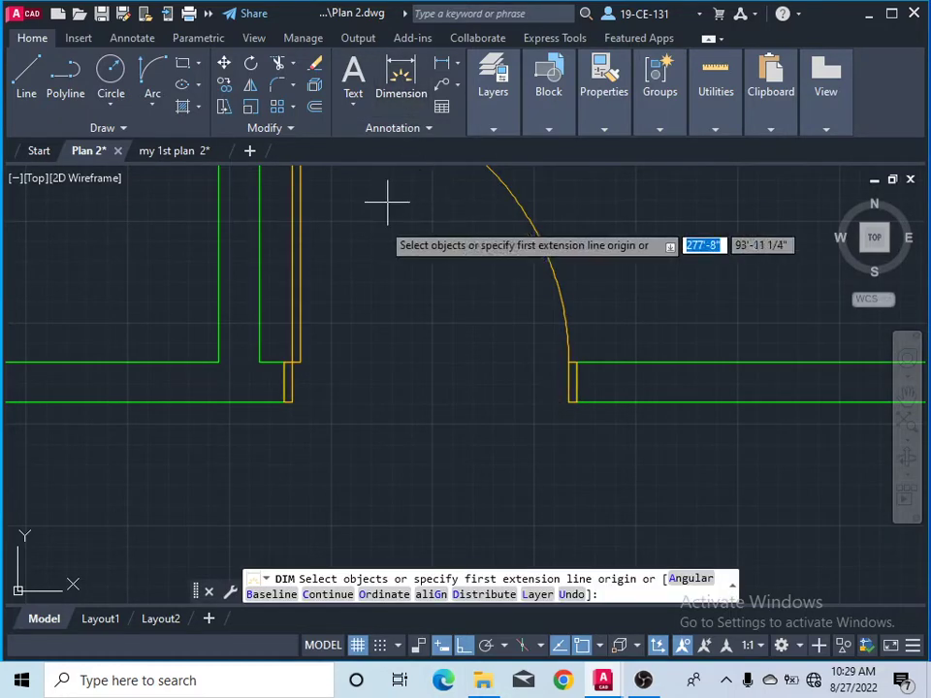
left_click(284, 402)
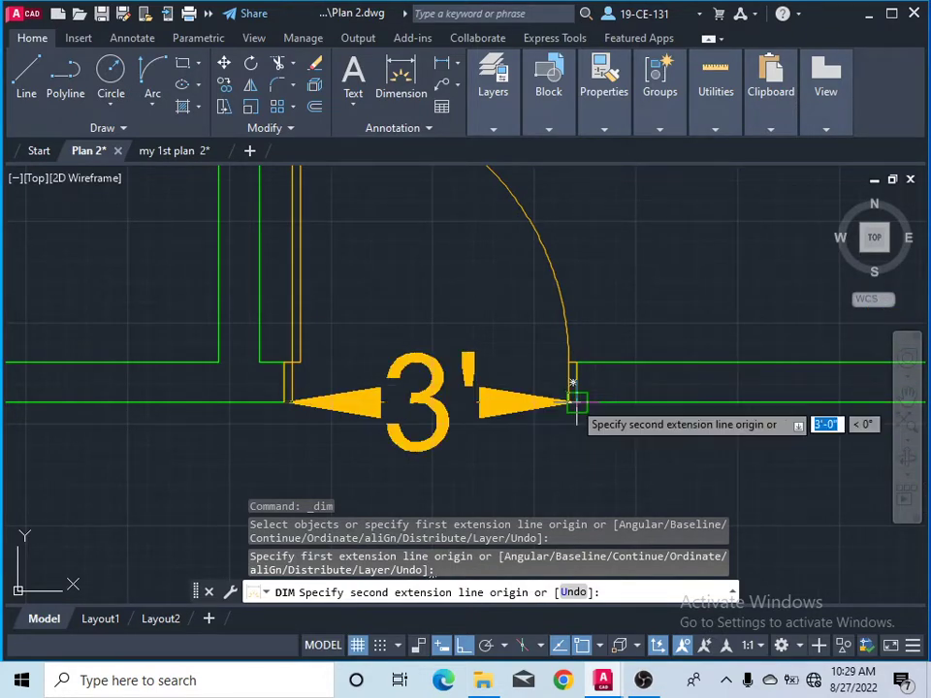
right_click(486, 370)
left_click(524, 386)
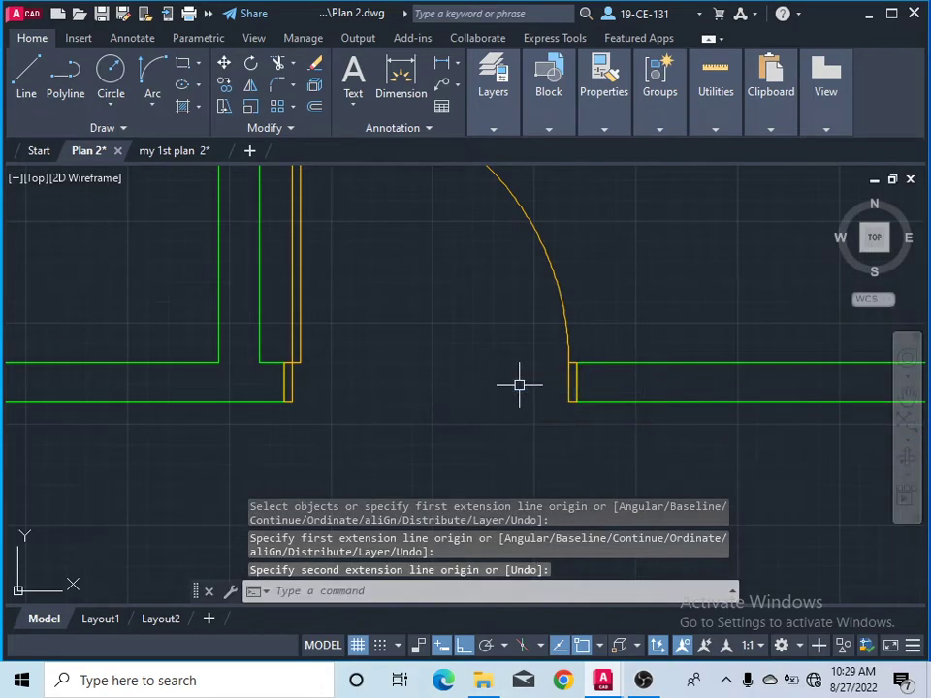
- Move the existing door straight up out of its wall opening into the empty room above
scroll(549, 360, "up", 2)
scroll(391, 370, "up", 3)
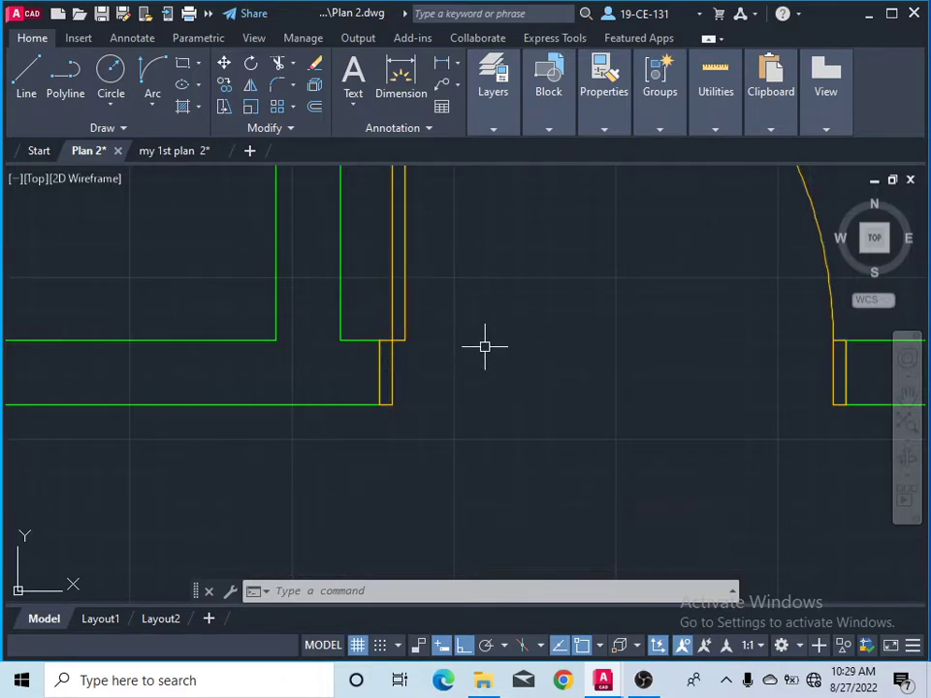
scroll(442, 418, "down", 6)
scroll(513, 360, "up", 2)
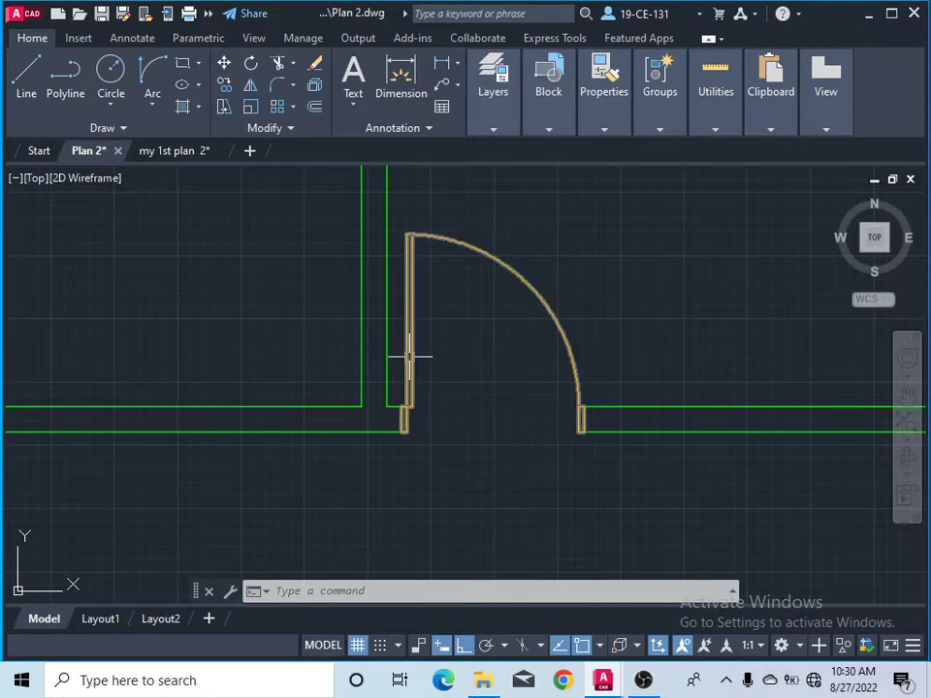
left_click(411, 355)
right_click(455, 357)
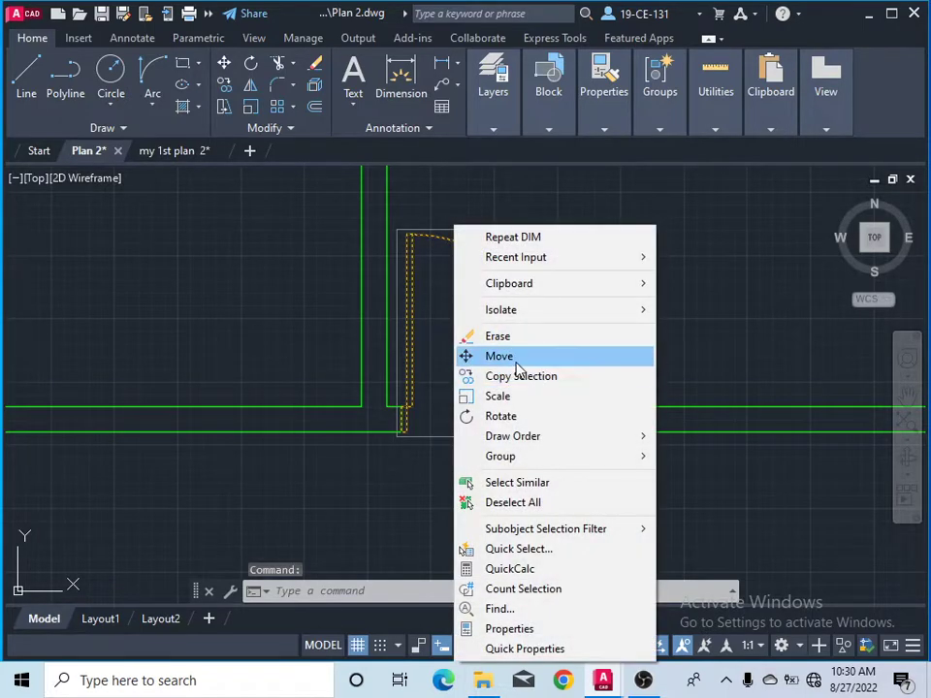
left_click(512, 357)
left_click(406, 420)
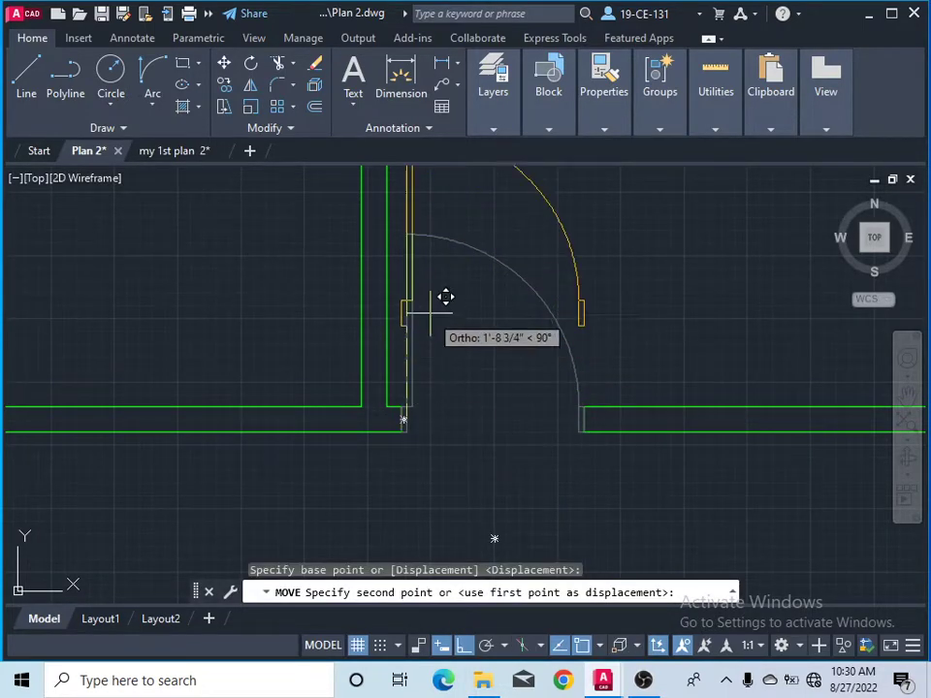
scroll(509, 389, "down", 2)
scroll(495, 386, "down", 2)
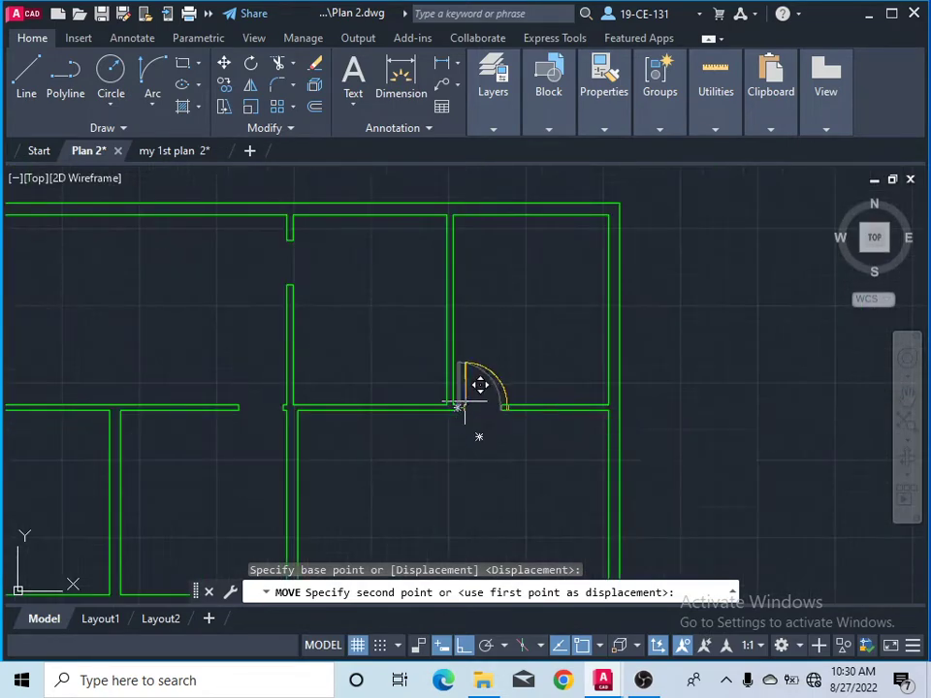
scroll(499, 345, "up", 2)
left_click(535, 299)
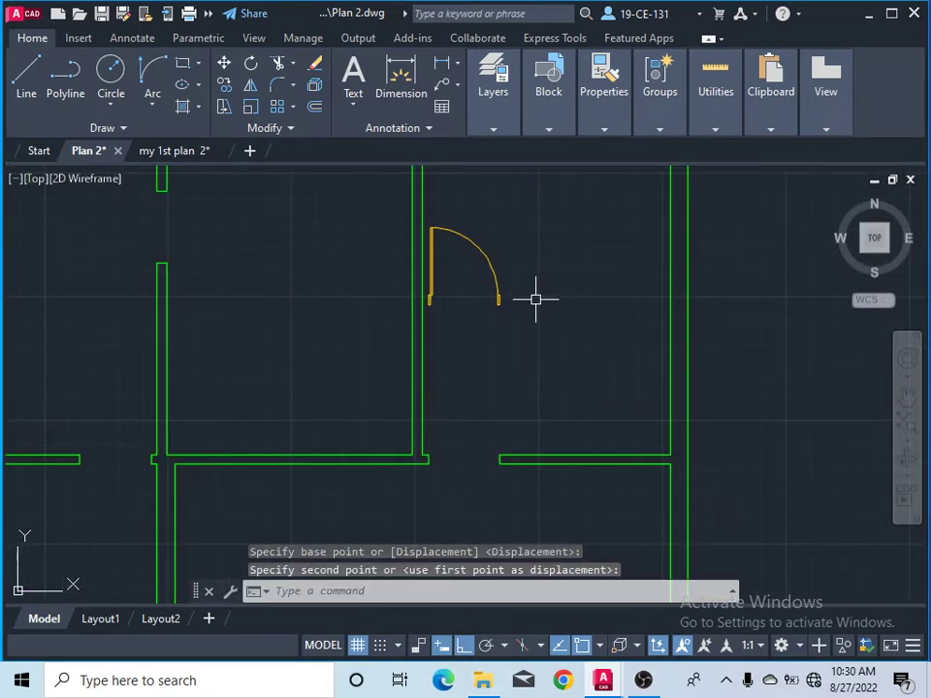
- Draw a door jamb rectangle with length 1" and width 5" against the wall end beside the partition, inside the opening
scroll(482, 482, "up", 4)
scroll(373, 475, "up", 3)
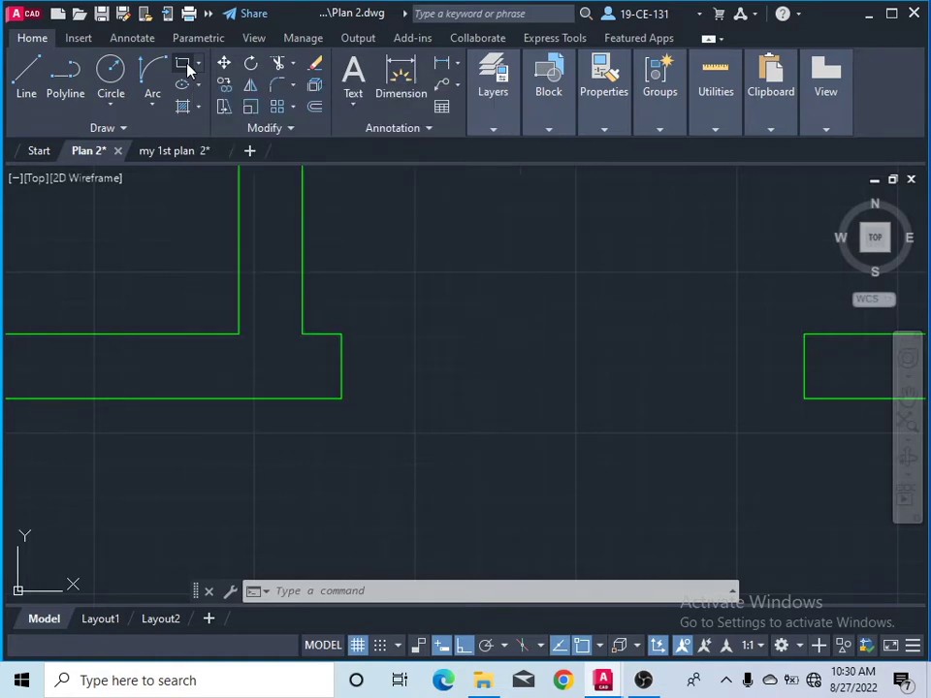
left_click(187, 65)
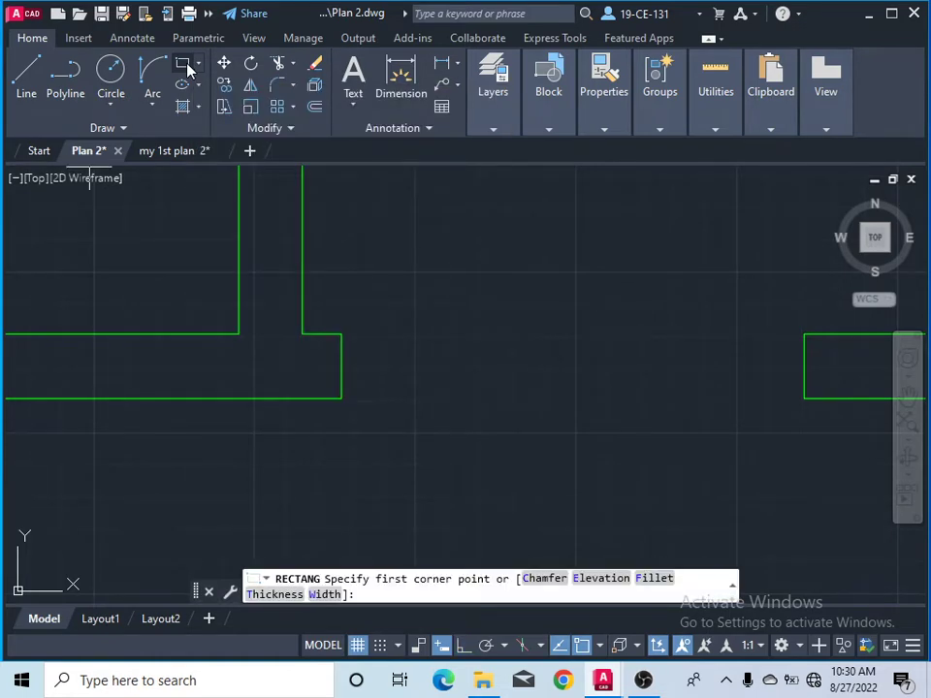
left_click(341, 334)
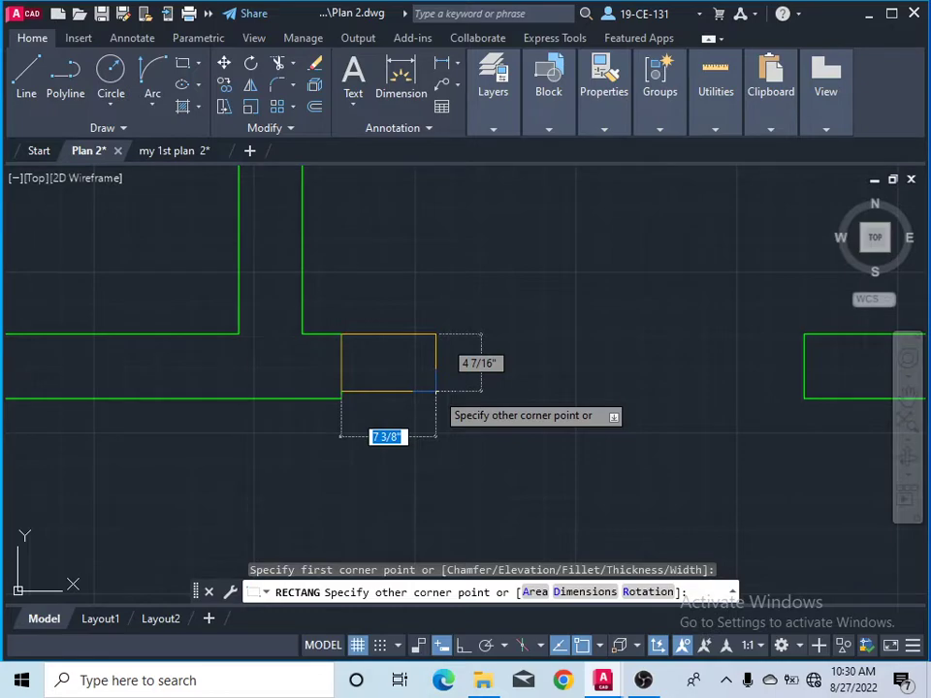
scroll(437, 392, "down", 5)
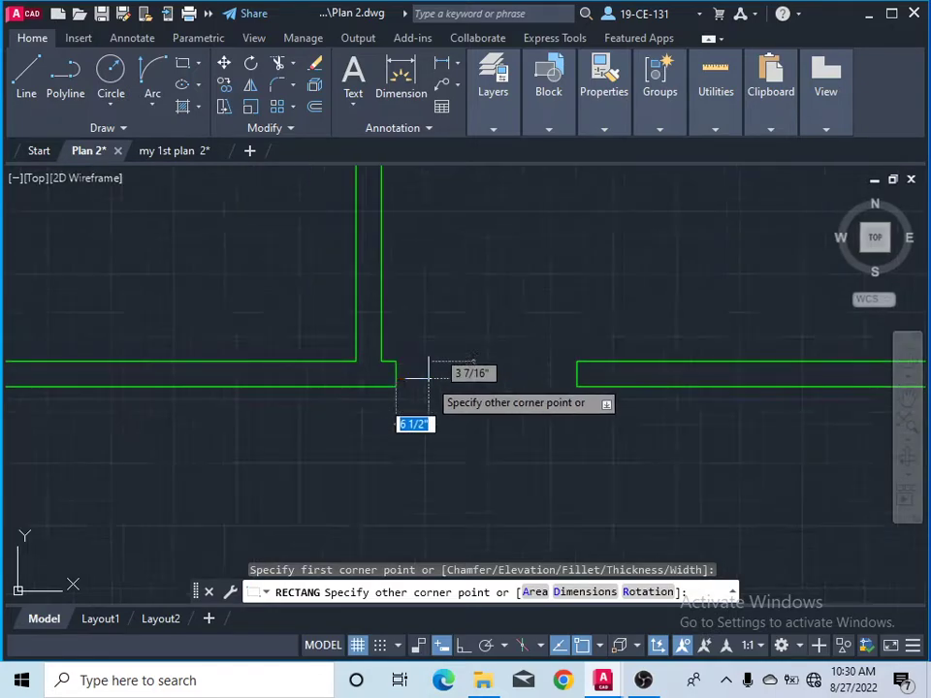
scroll(439, 369, "up", 5)
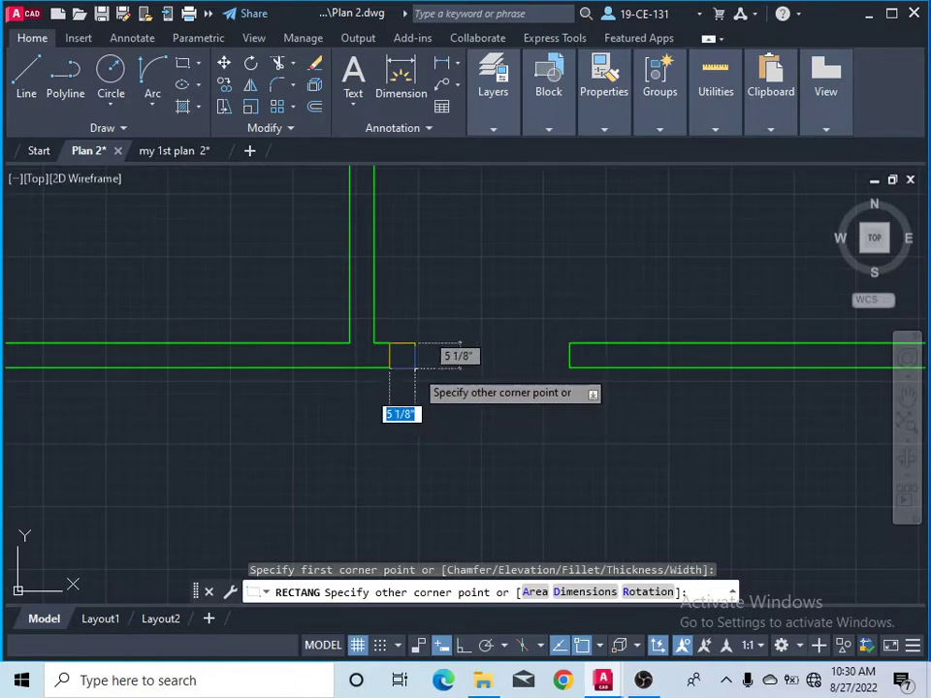
scroll(415, 370, "up", 4)
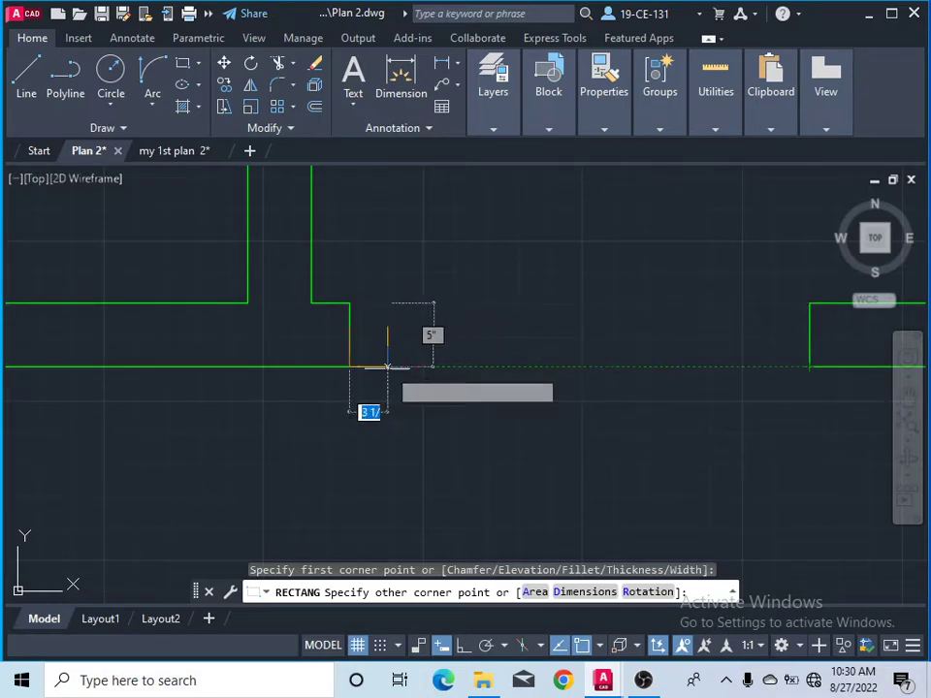
left_click(573, 590)
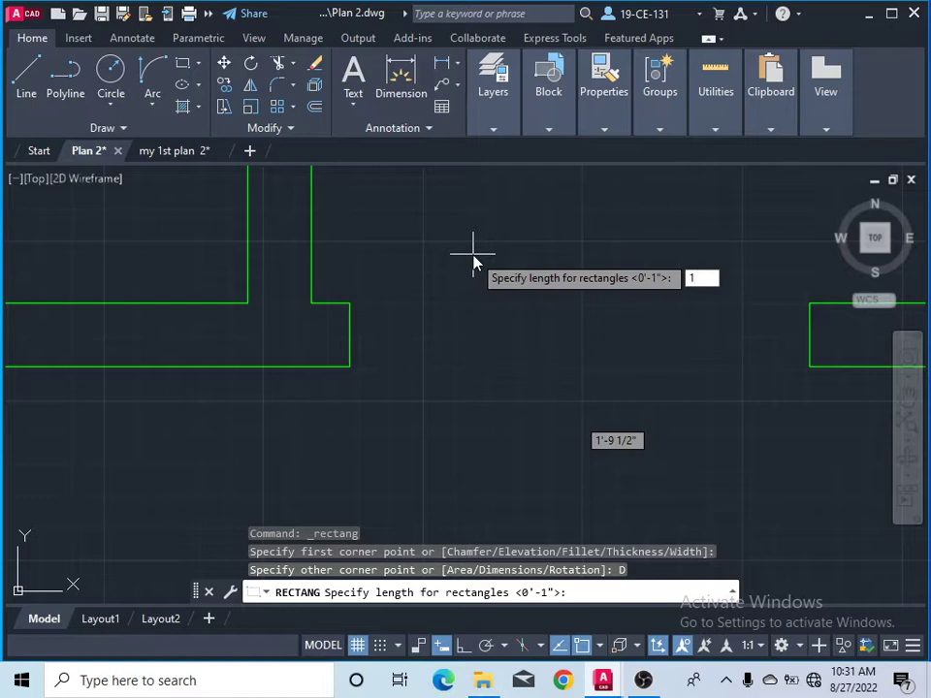
key("Return")
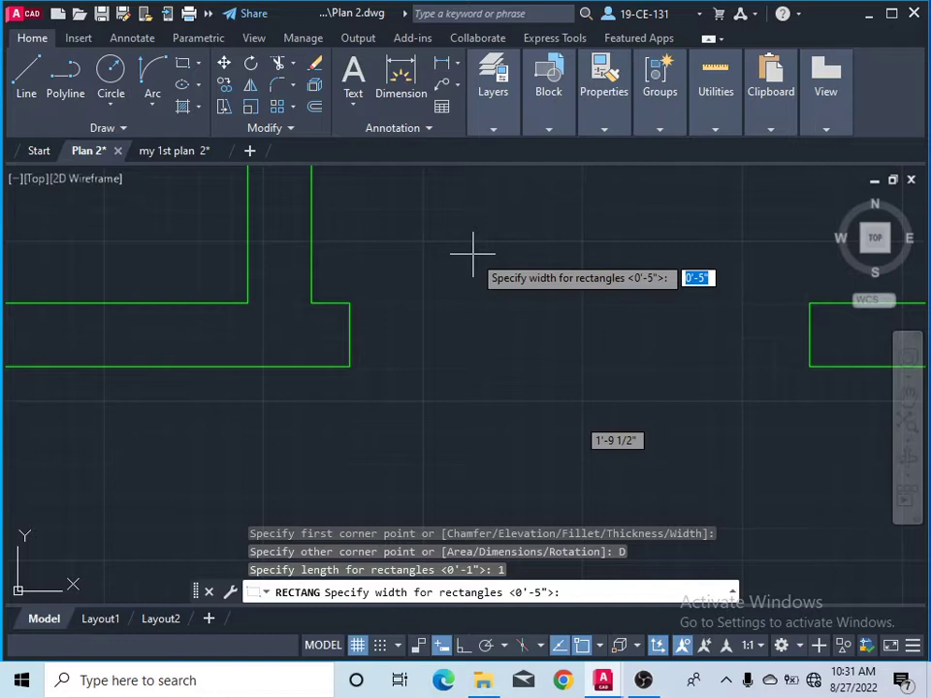
type("5")
key("Return")
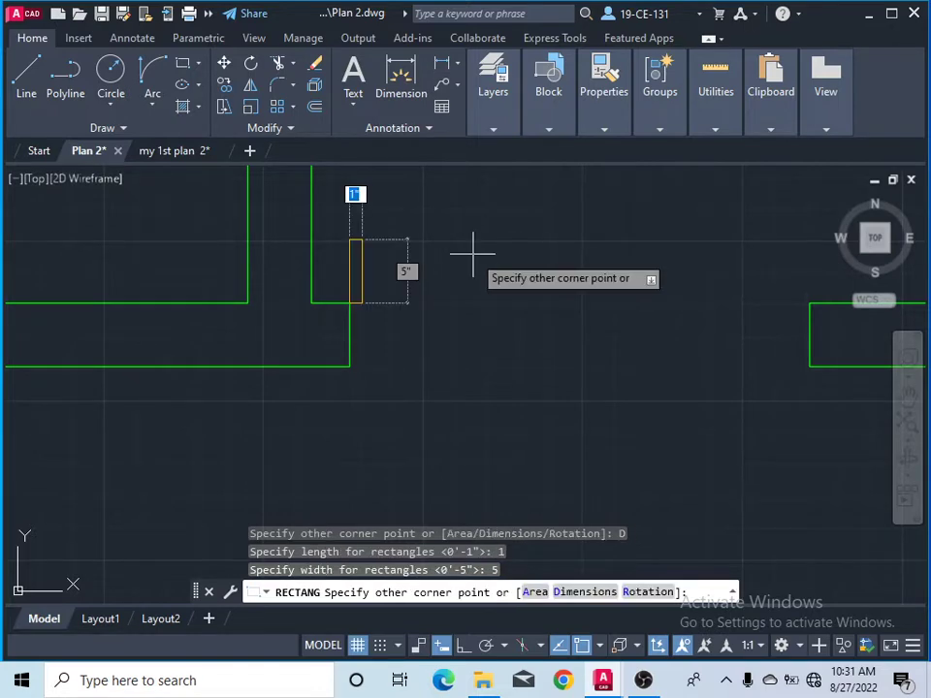
left_click(400, 334)
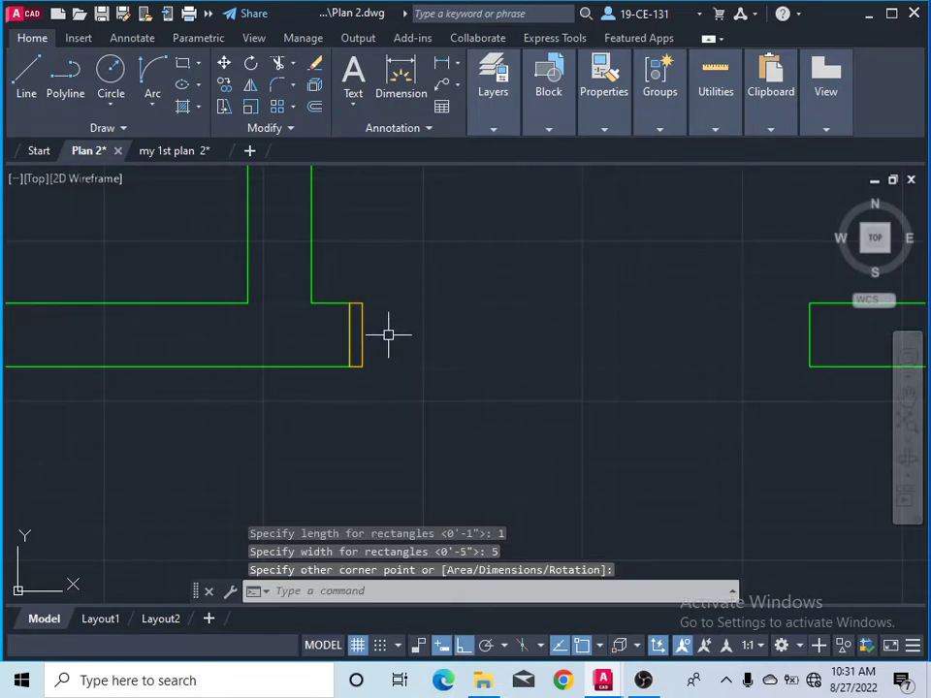
- Copy the jamb from its lower inner corner straight across the opening by 2'11" to the opposite wall end
scroll(388, 334, "up", 5)
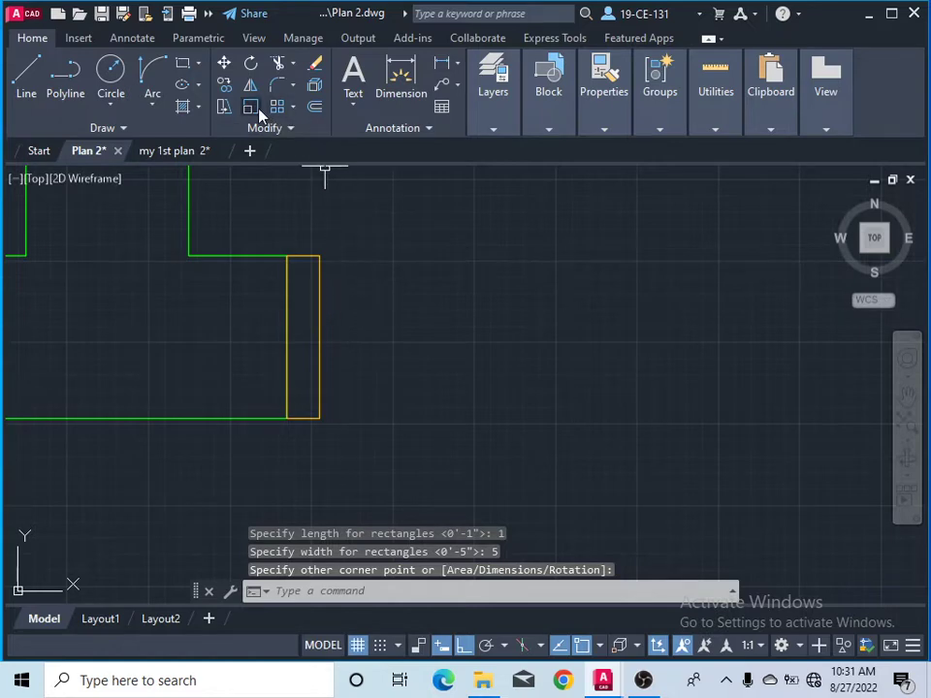
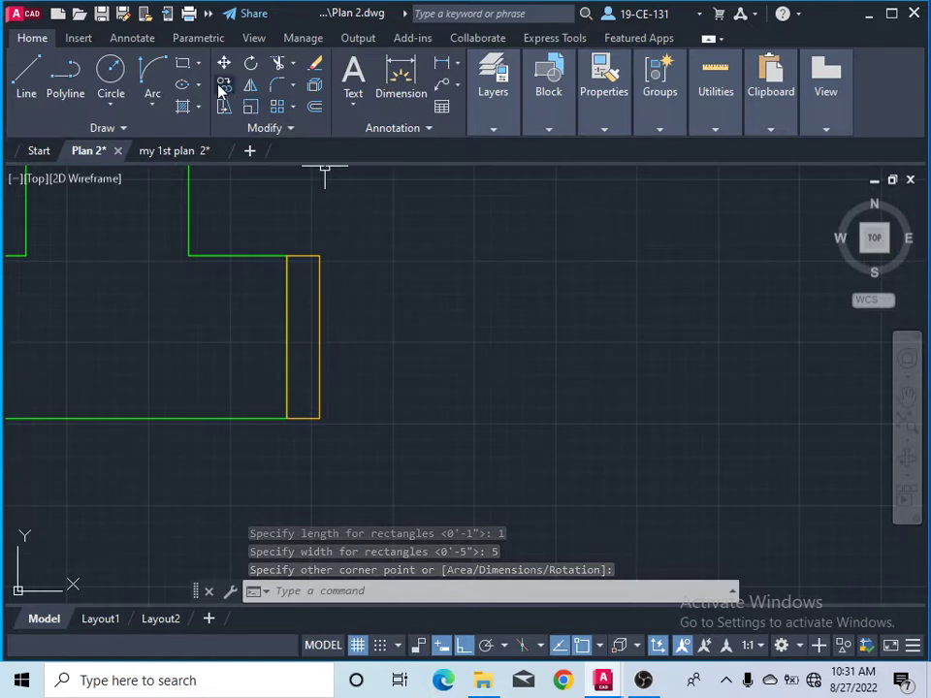
left_click(222, 87)
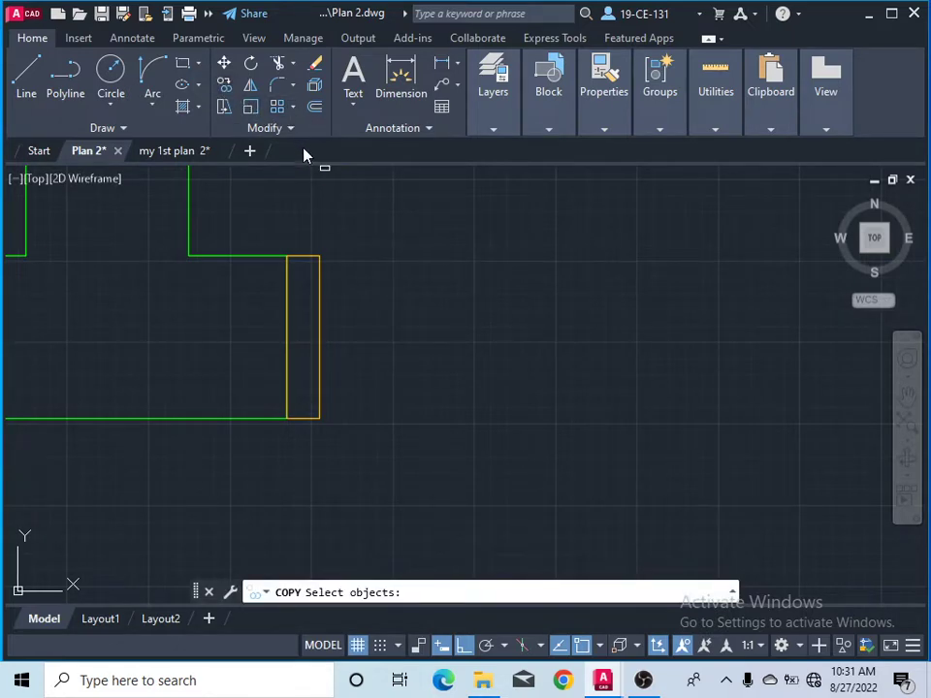
left_click(317, 316)
key("Return")
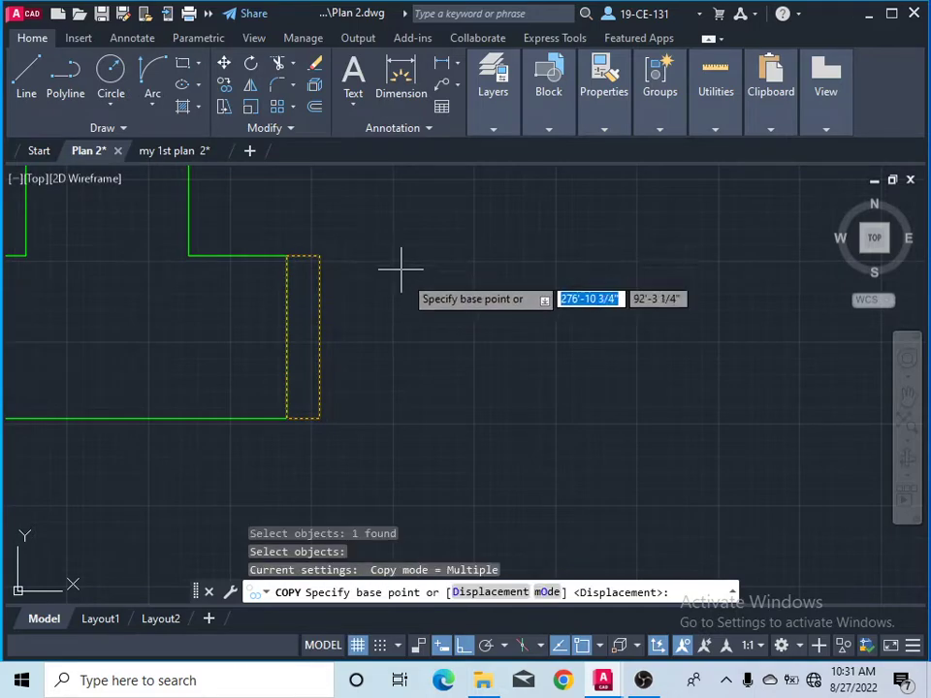
scroll(291, 260, "down", 4)
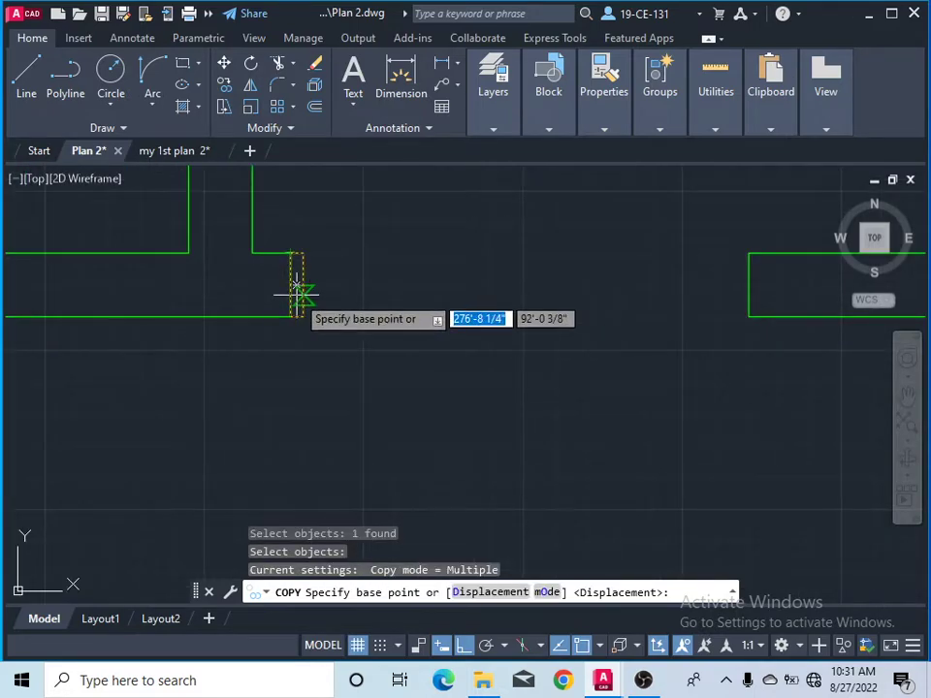
scroll(625, 320, "down", 5)
scroll(524, 308, "up", 6)
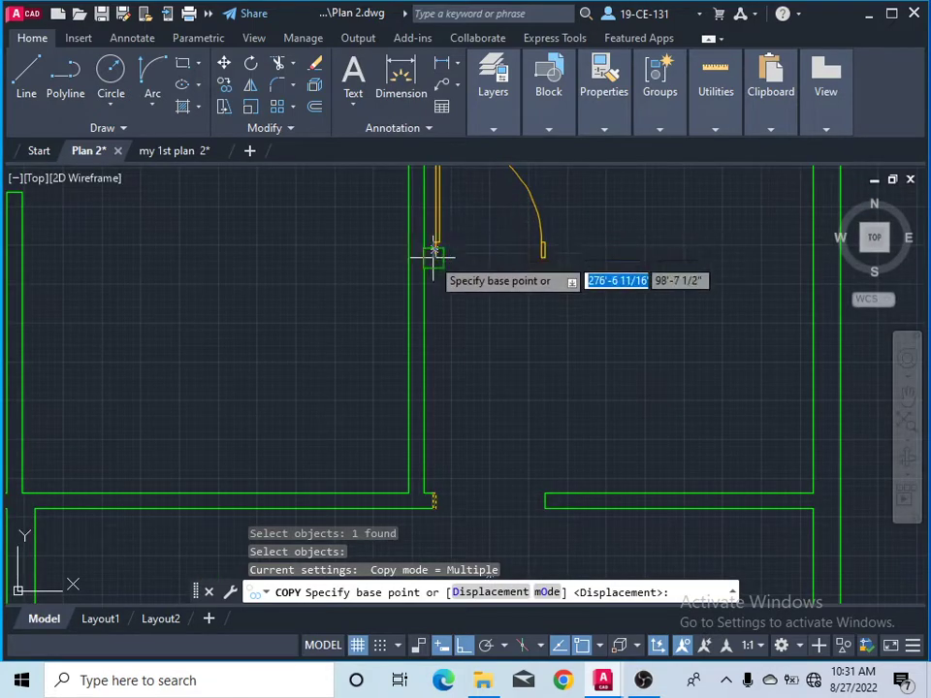
scroll(541, 258, "up", 3)
scroll(465, 233, "down", 4)
scroll(398, 403, "up", 3)
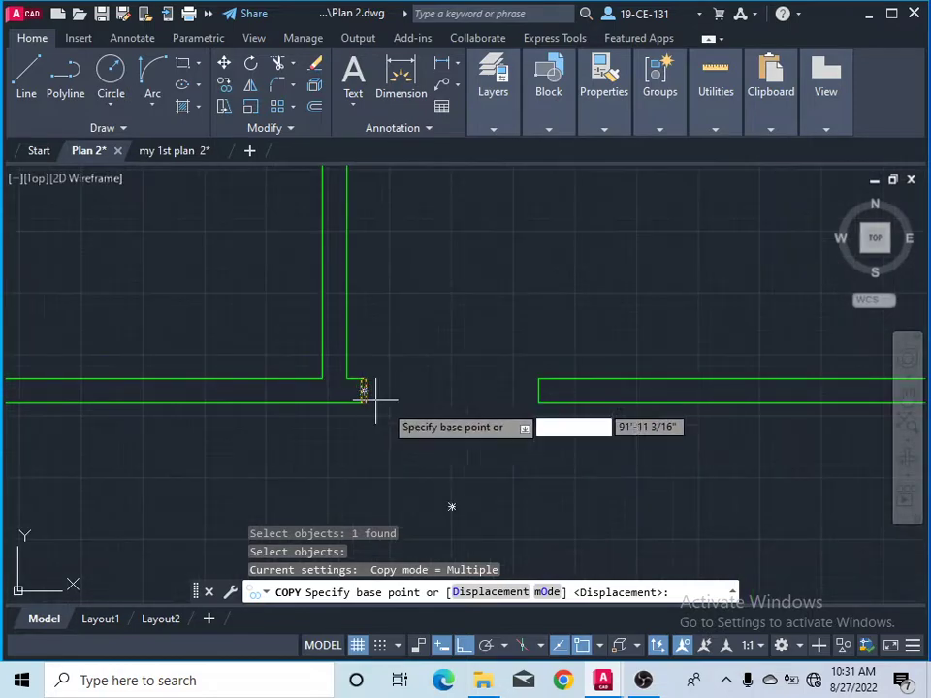
scroll(458, 396, "up", 2)
scroll(451, 398, "up", 2)
scroll(239, 424, "up", 2)
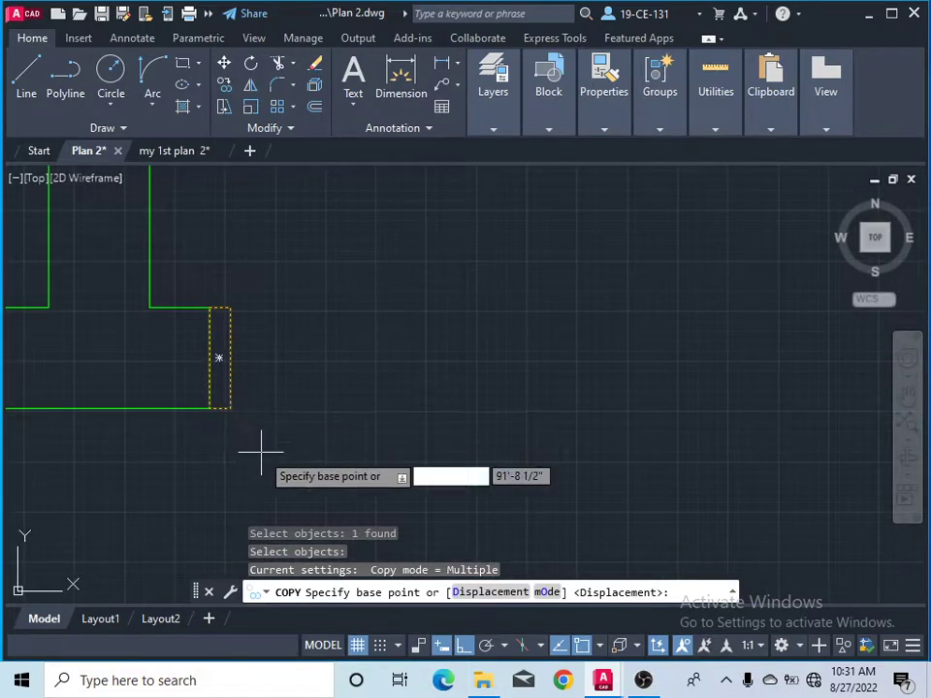
left_click(229, 414)
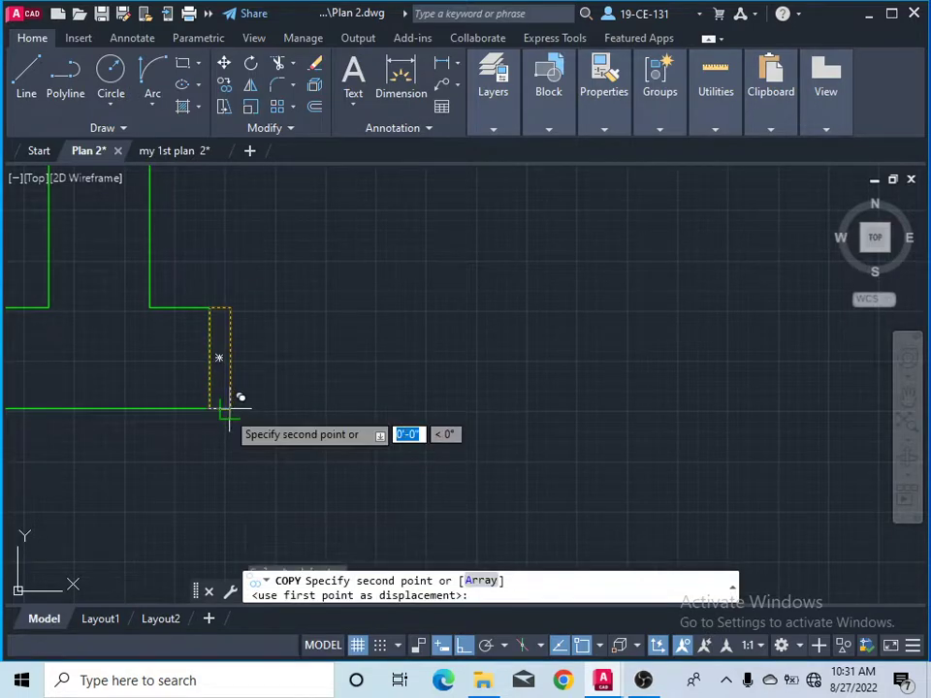
scroll(582, 412, "down", 3)
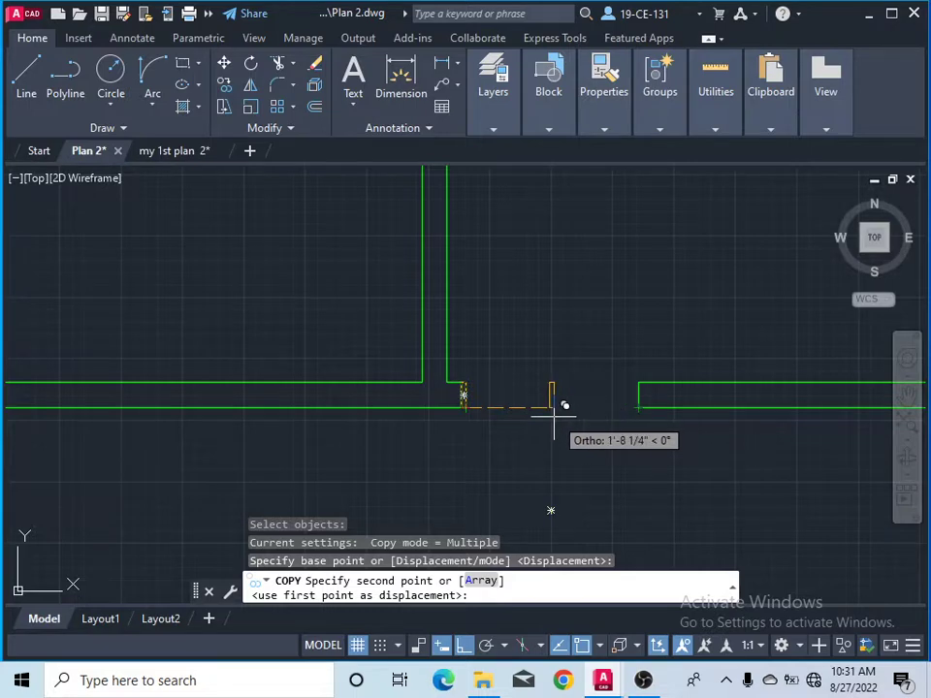
scroll(557, 417, "up", 2)
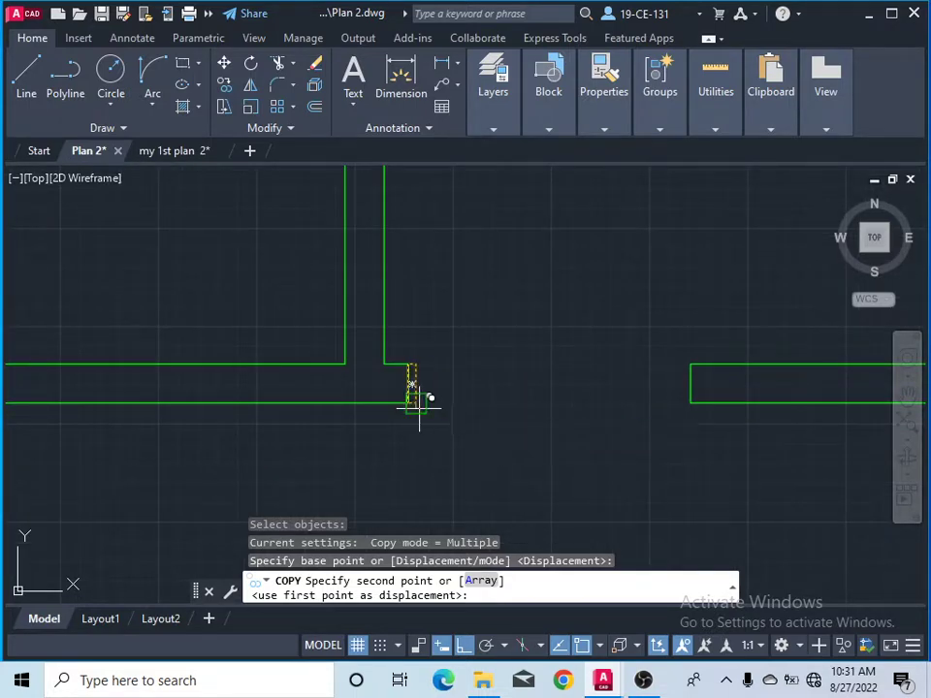
scroll(423, 388, "up", 2)
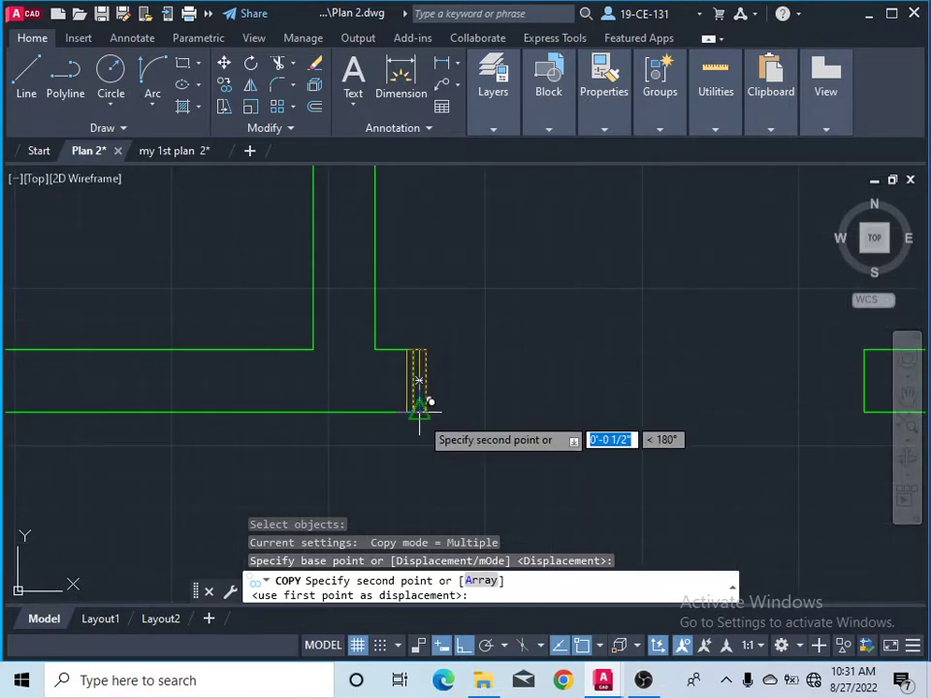
scroll(682, 415, "down", 2)
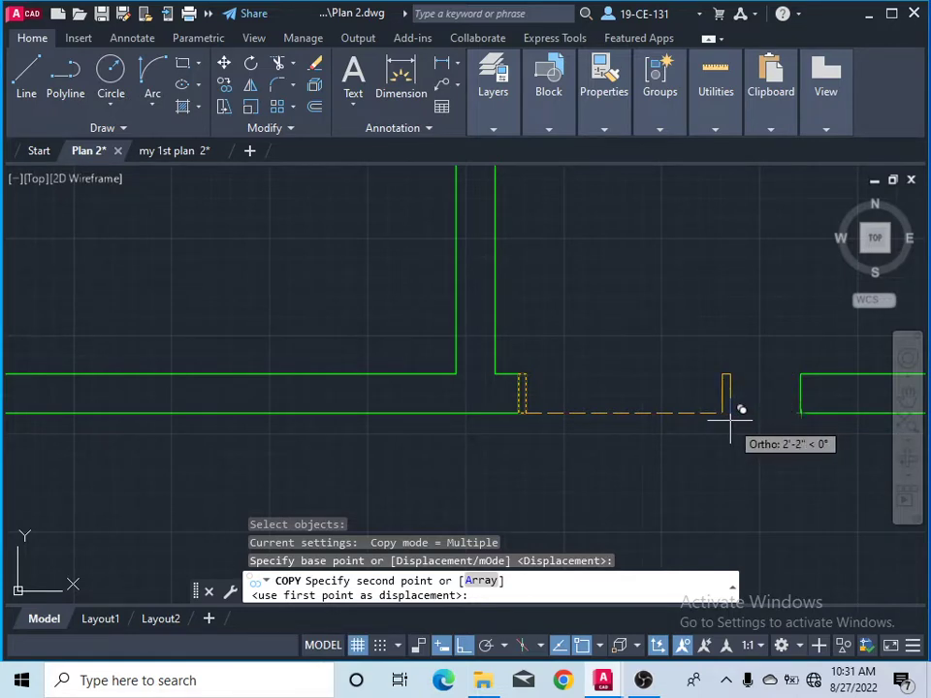
type("2'11")
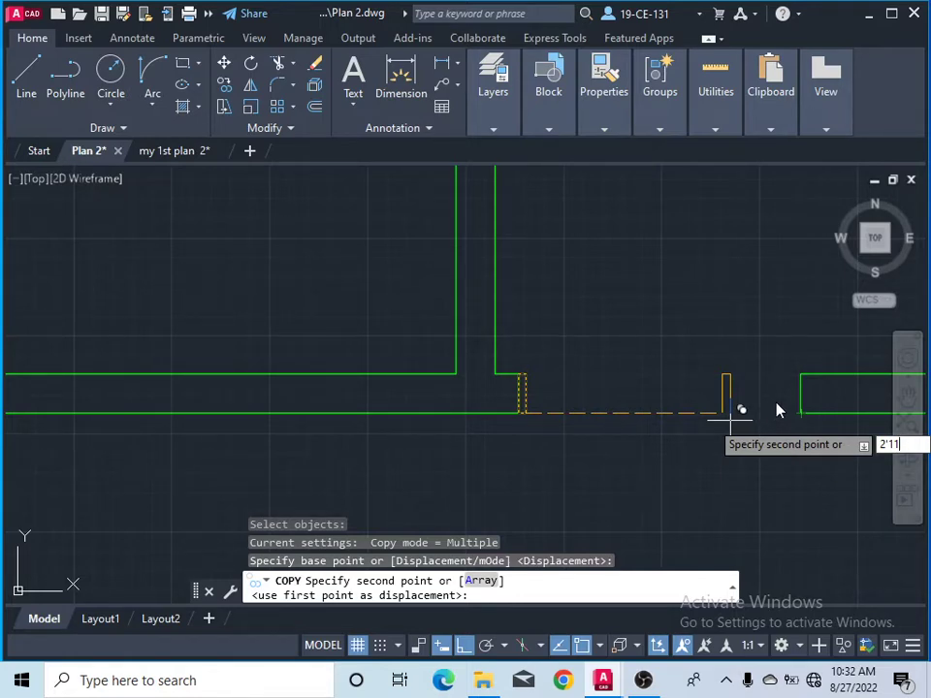
key("Return")
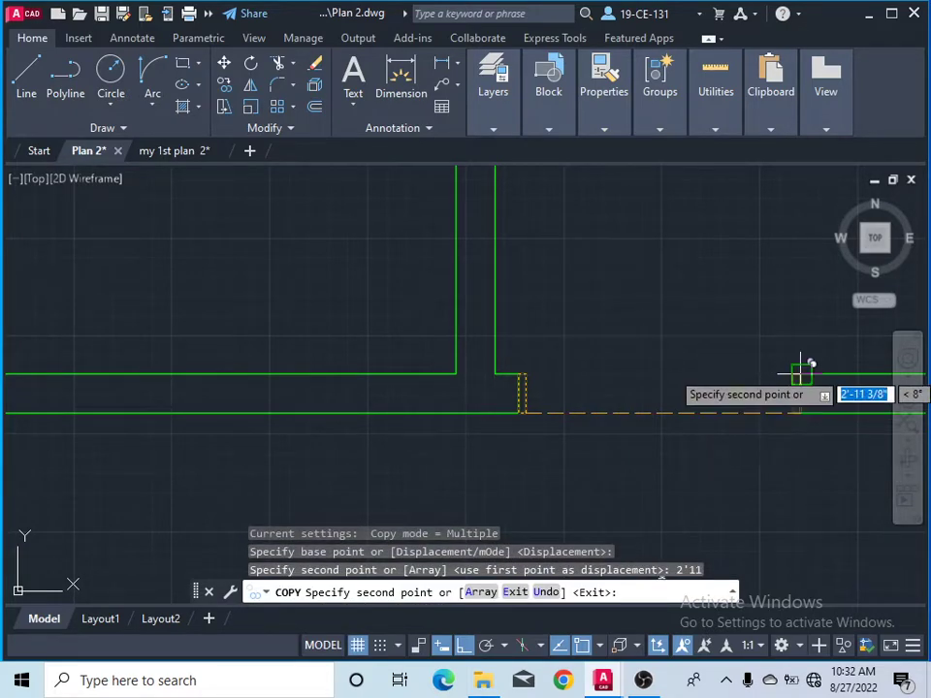
right_click(660, 365)
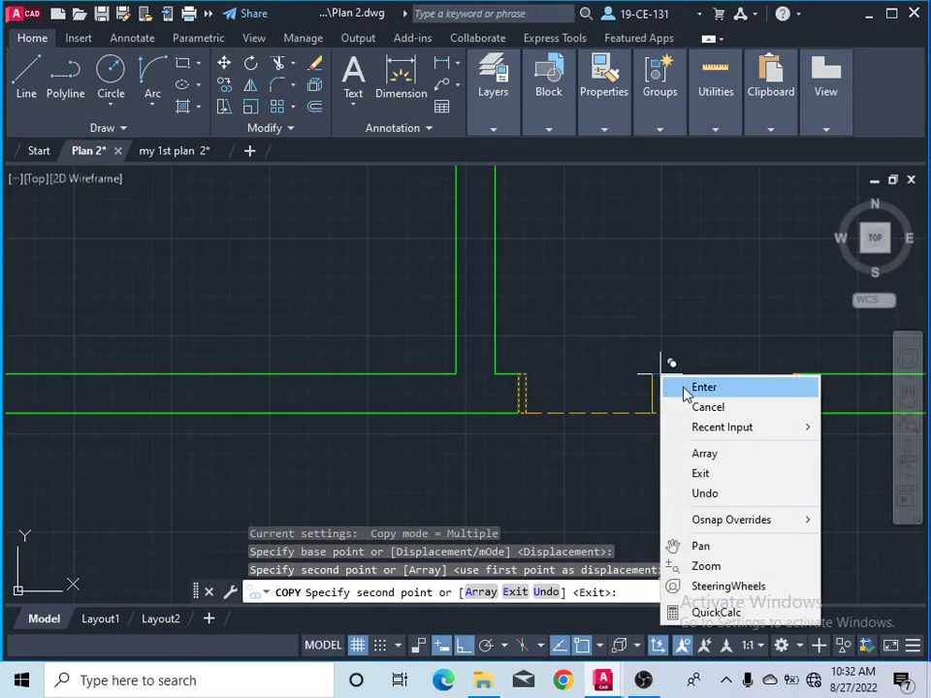
left_click(691, 386)
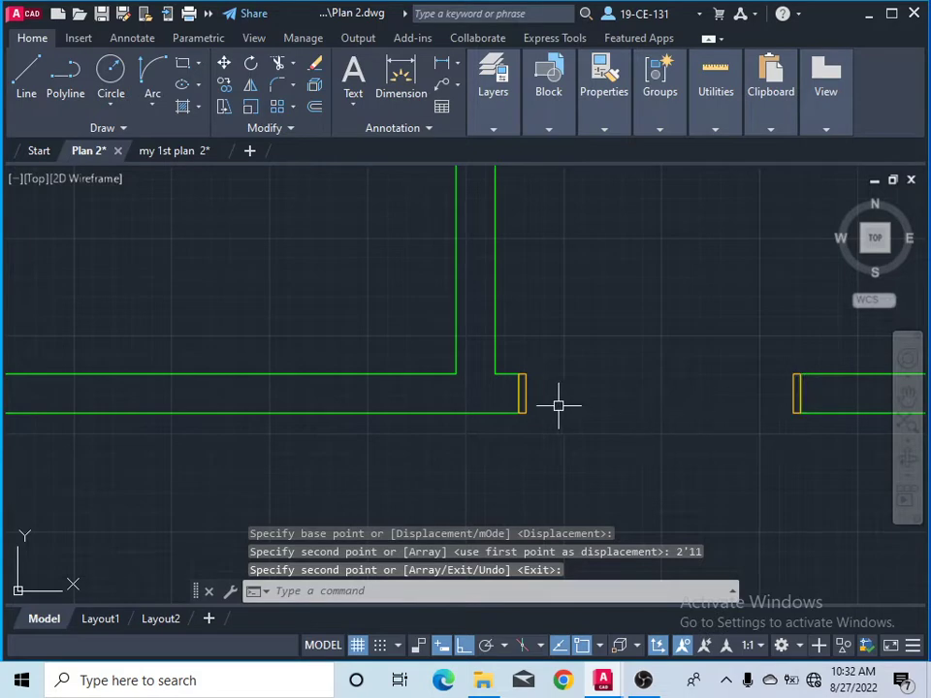
- Draw the open door leaf as a rectangle with length 1" and width 2'10", rising from the upper inner corner of the partition-side jamb
scroll(642, 369, "down", 2)
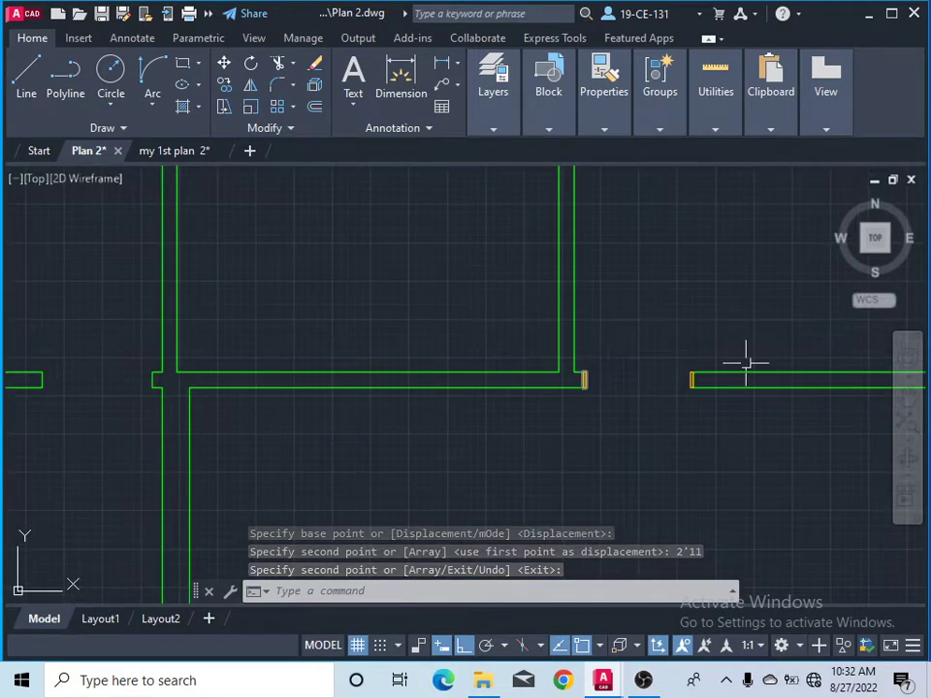
scroll(665, 360, "up", 2)
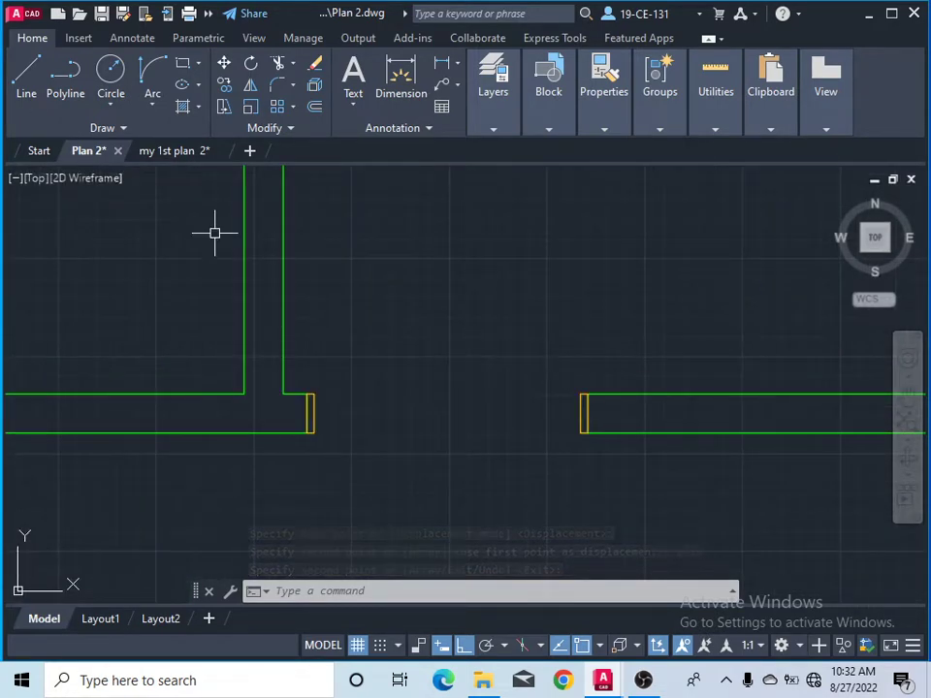
left_click(182, 66)
scroll(320, 397, "up", 3)
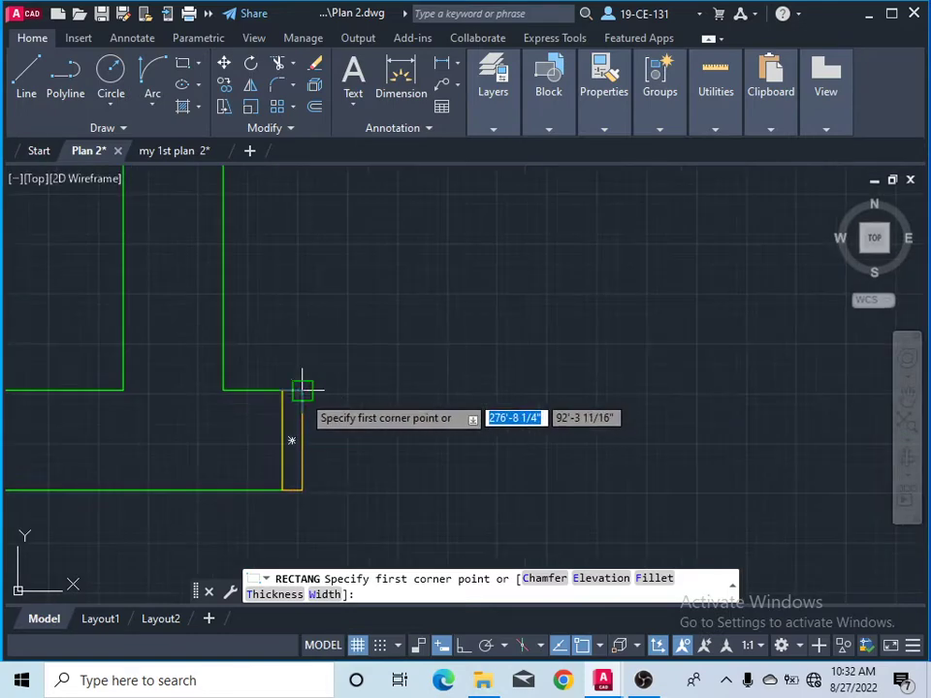
left_click(302, 391)
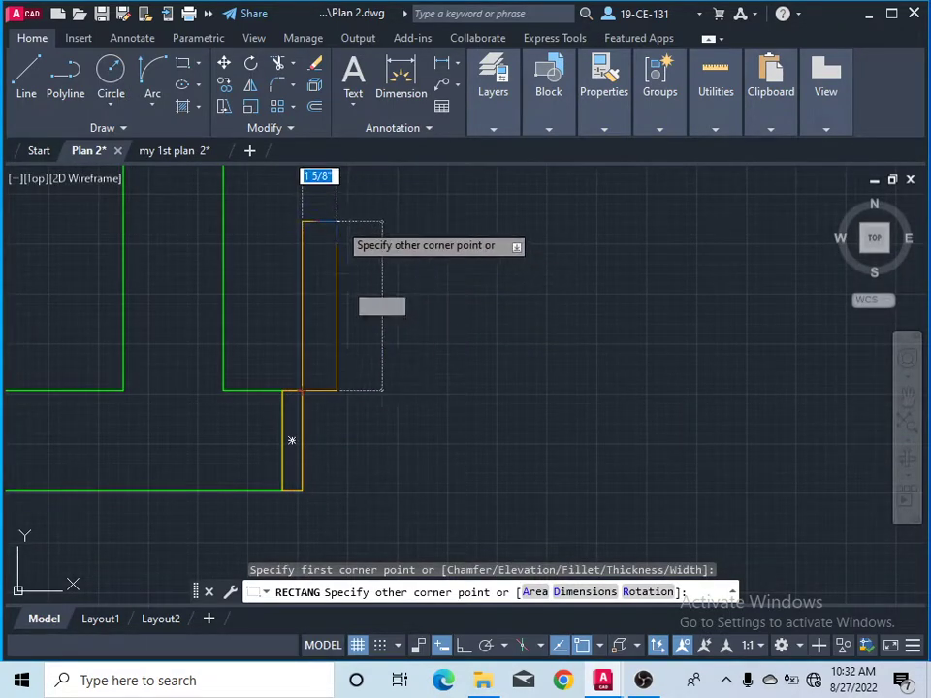
left_click(586, 593)
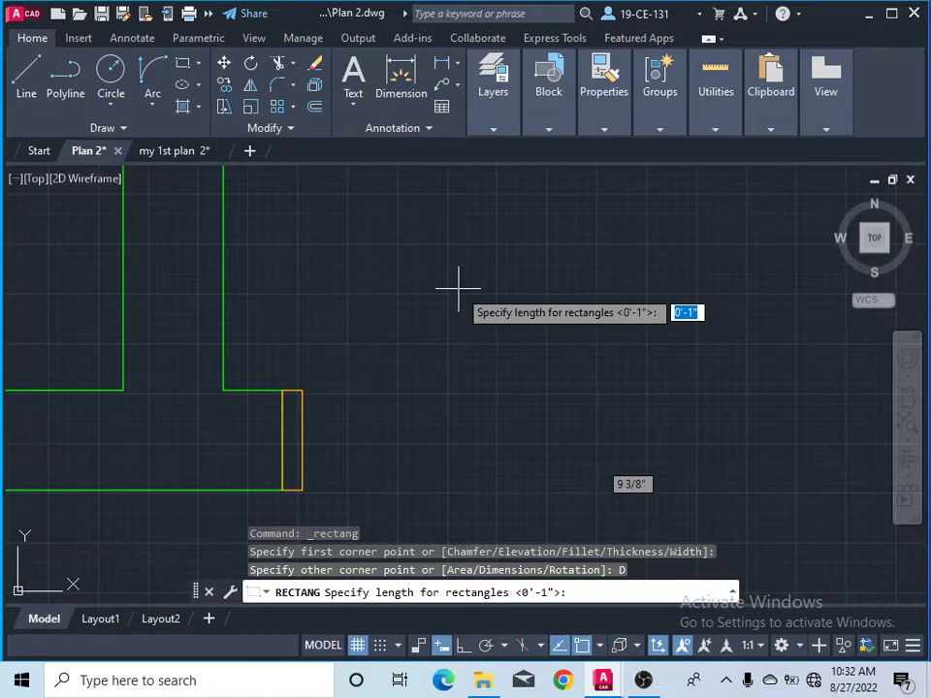
type("1")
key("Return")
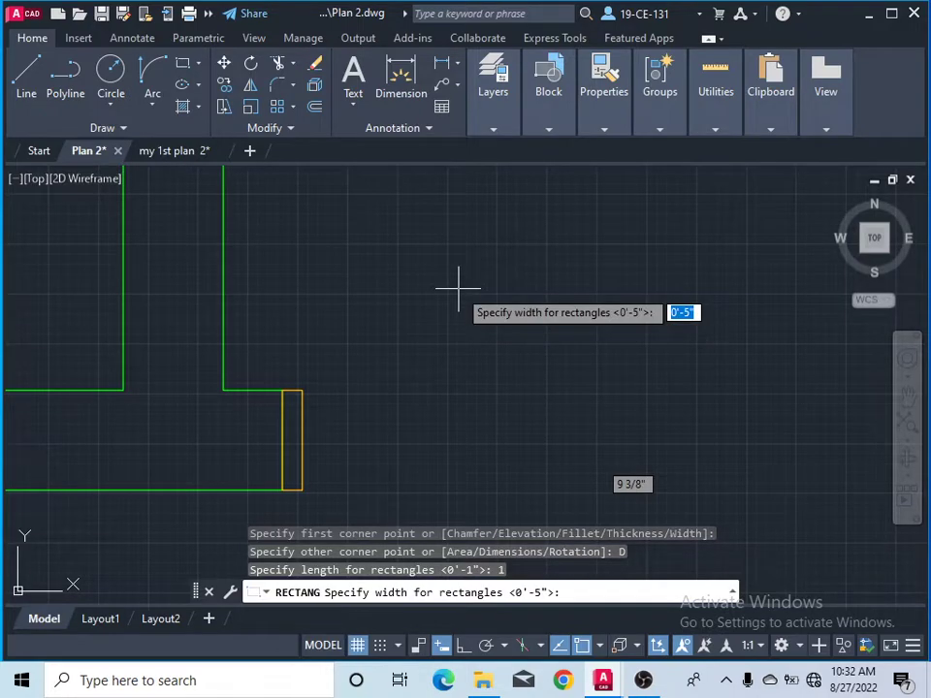
scroll(453, 288, "down", 6)
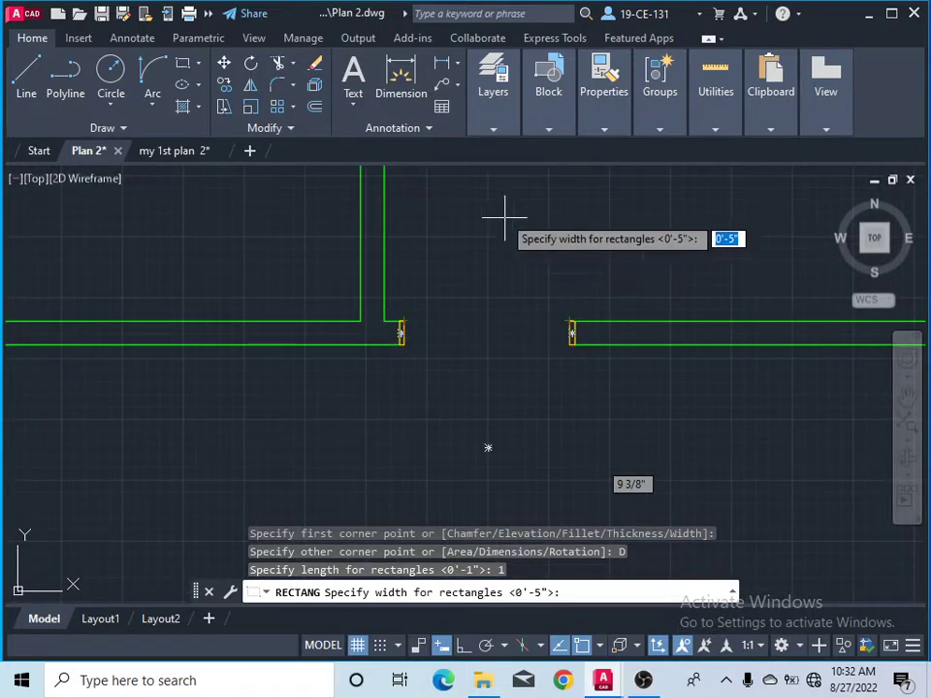
scroll(402, 262, "down", 2)
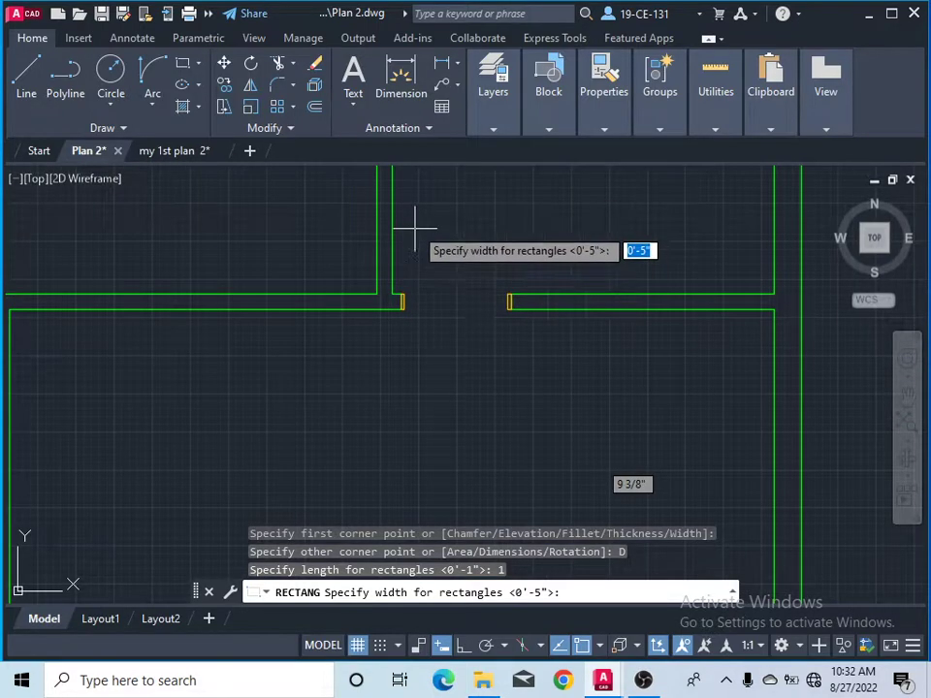
scroll(429, 290, "up", 3)
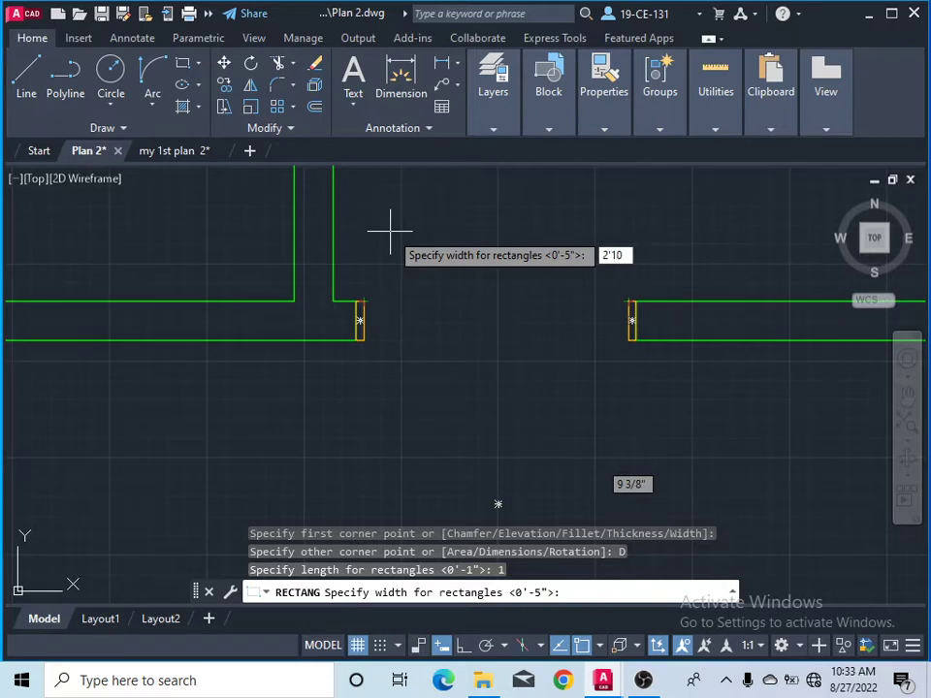
key("Return")
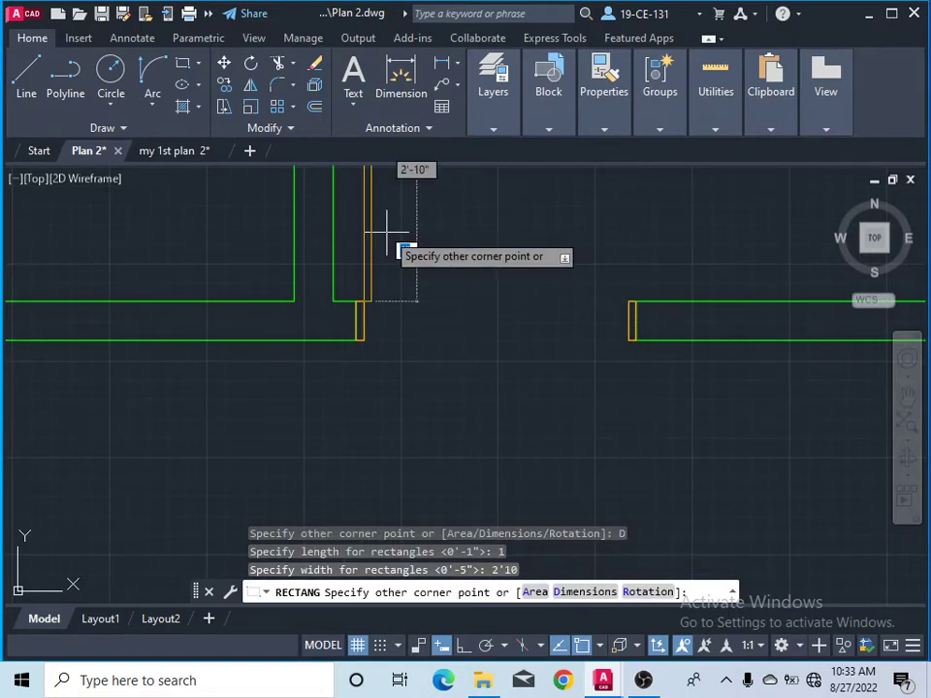
scroll(391, 233, "down", 2)
scroll(388, 218, "down", 2)
scroll(391, 198, "up", 3)
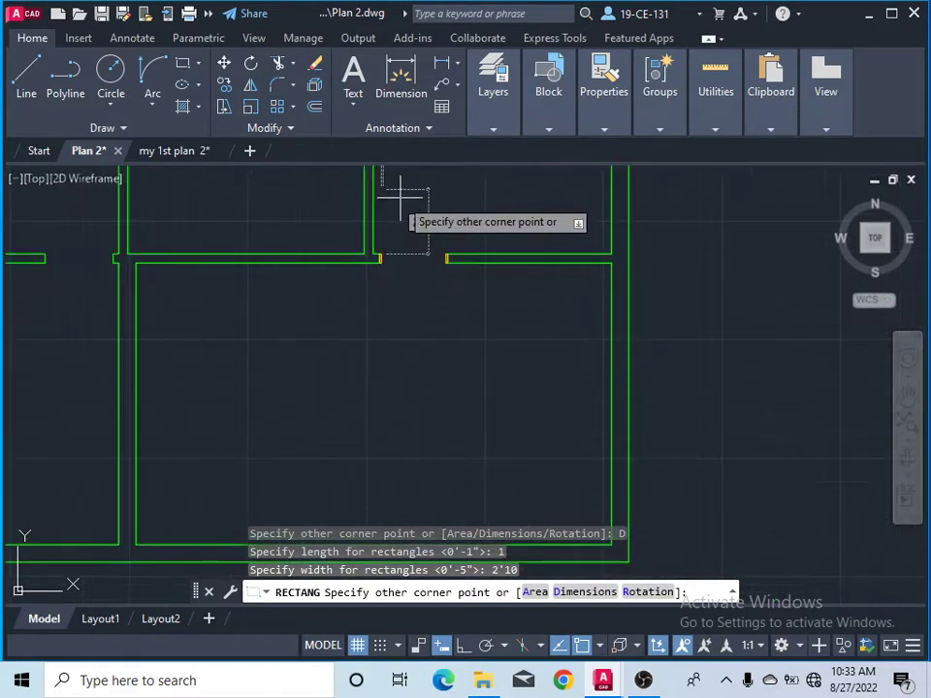
left_click(374, 207)
- Draw the door swing with a Start, End, Direction arc from the leaf's free upper corner to the opposite jamb's upper inner corner, starting horizontally
scroll(403, 245, "up", 4)
scroll(311, 333, "up", 2)
scroll(316, 358, "down", 4)
scroll(317, 358, "down", 4)
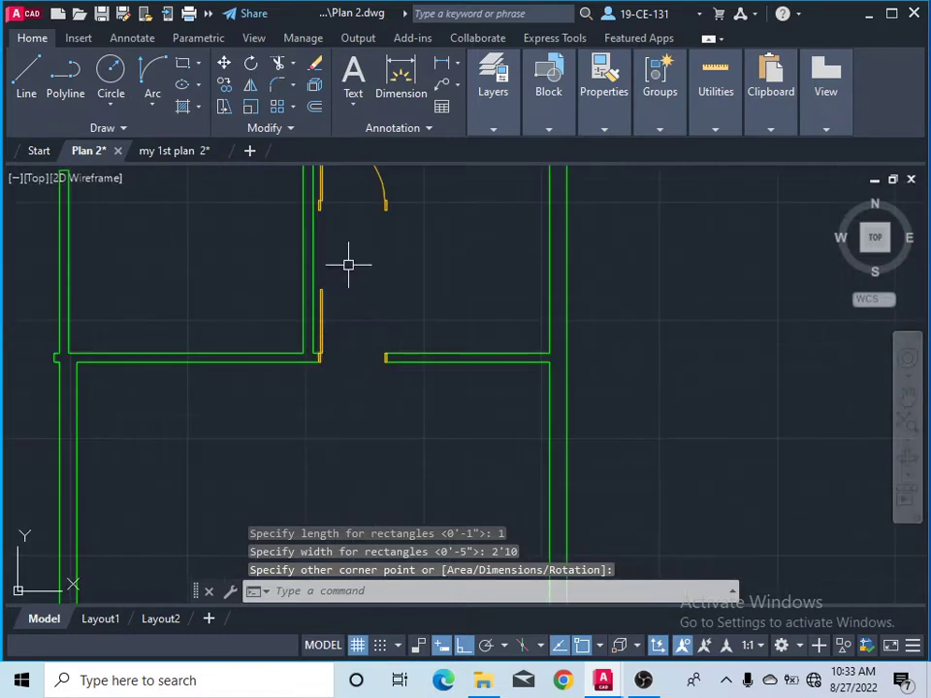
scroll(348, 264, "up", 2)
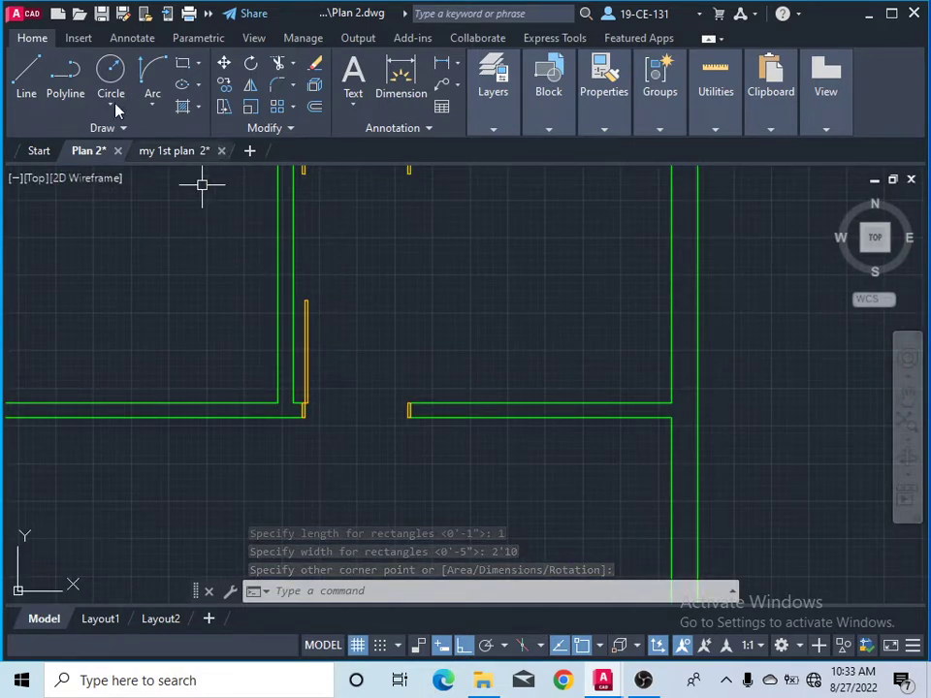
left_click(153, 102)
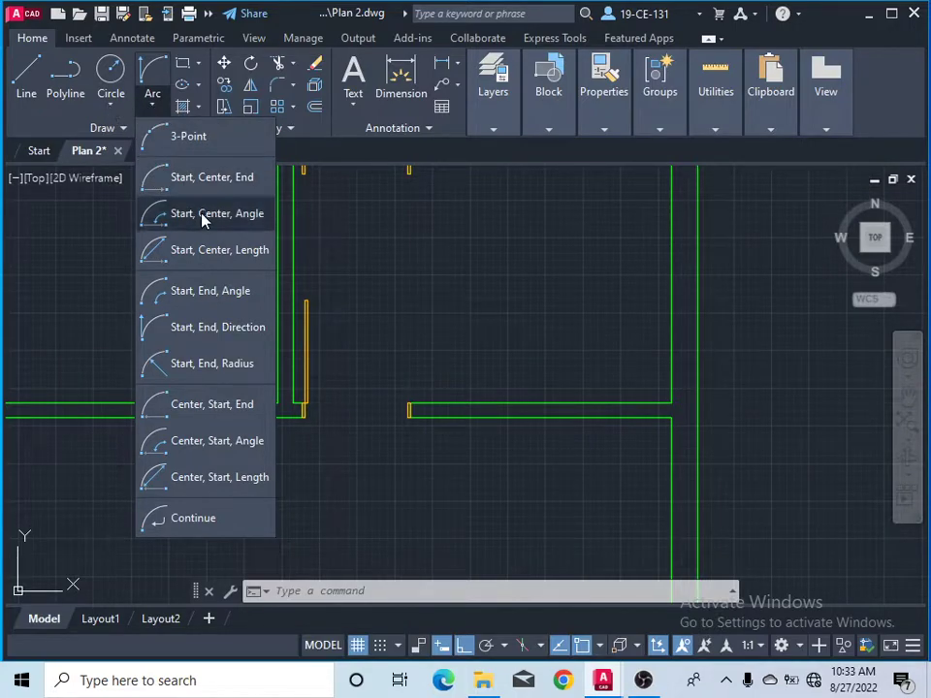
left_click(202, 330)
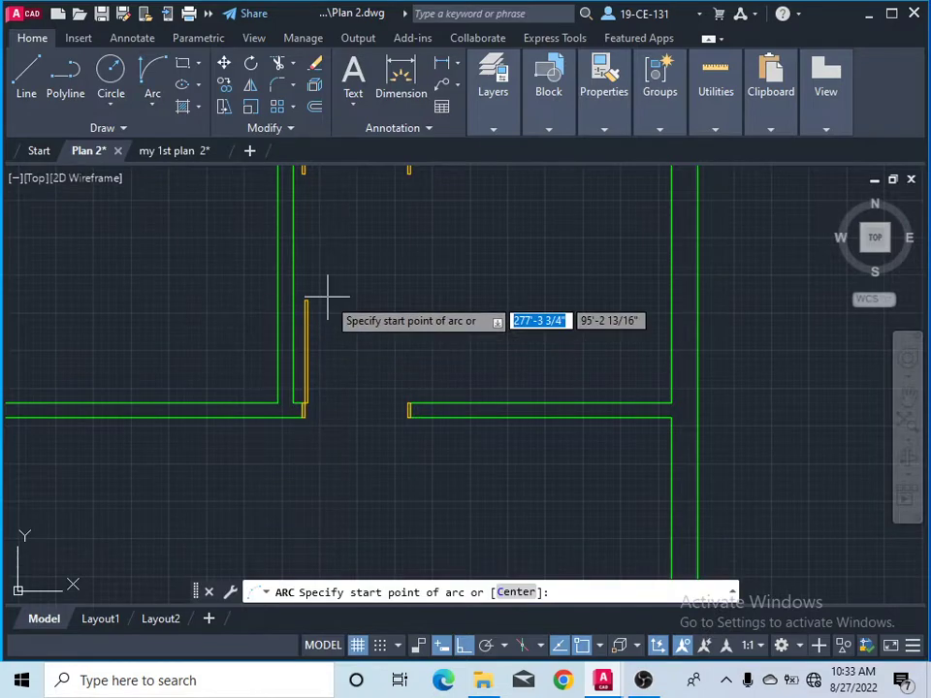
scroll(320, 301, "up", 4)
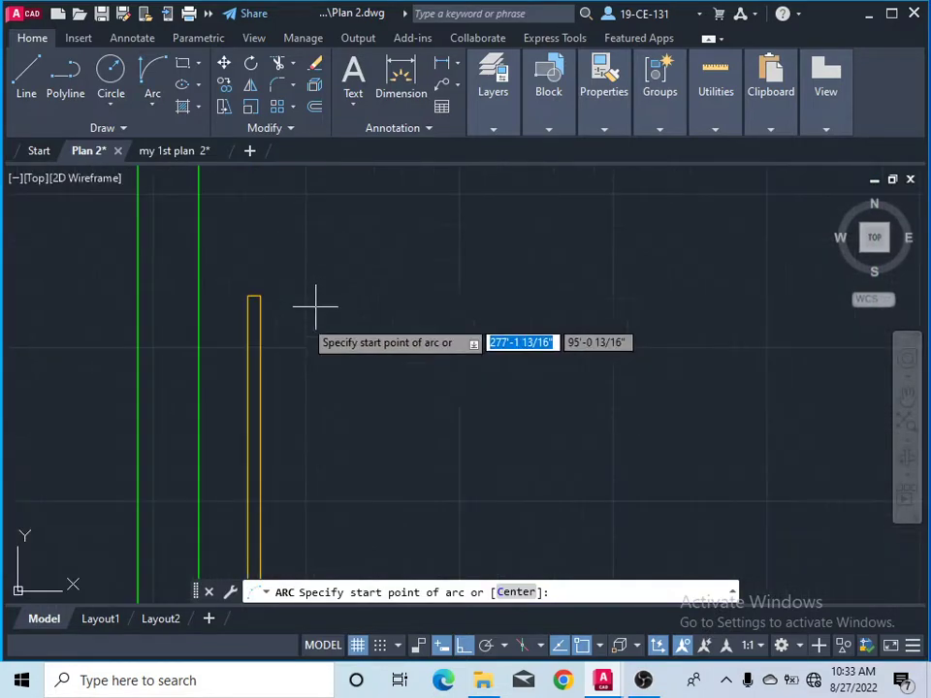
left_click(260, 295)
scroll(388, 252, "down", 3)
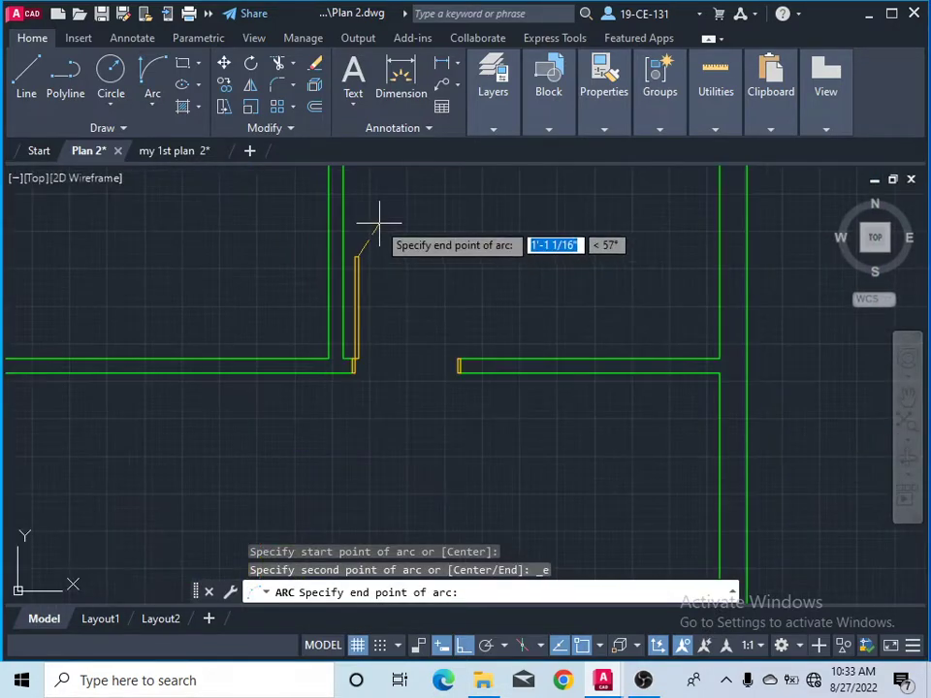
scroll(459, 356, "up", 7)
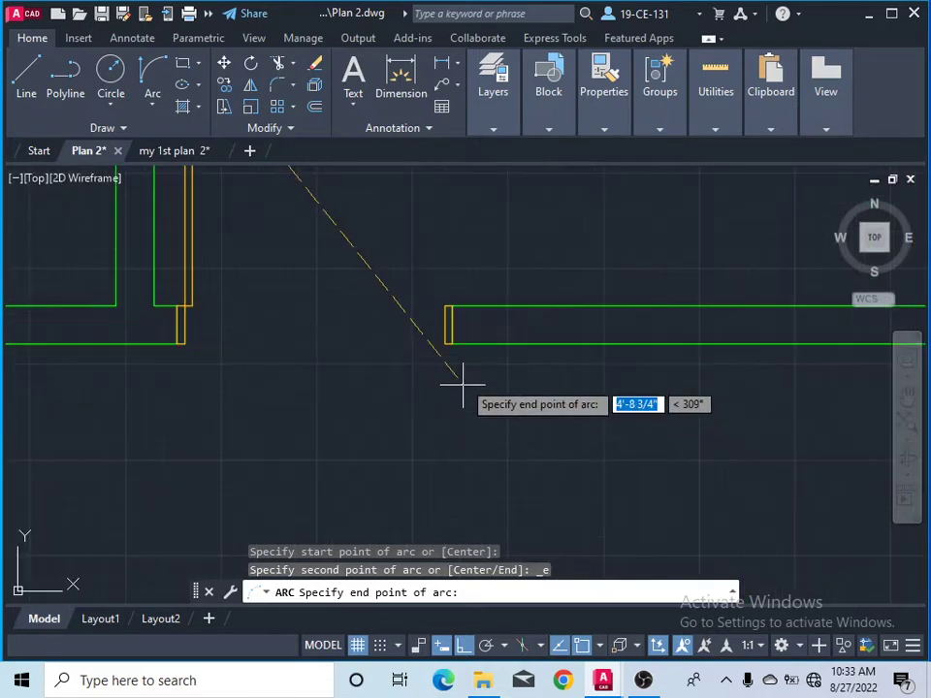
left_click(440, 326)
scroll(422, 270, "down", 5)
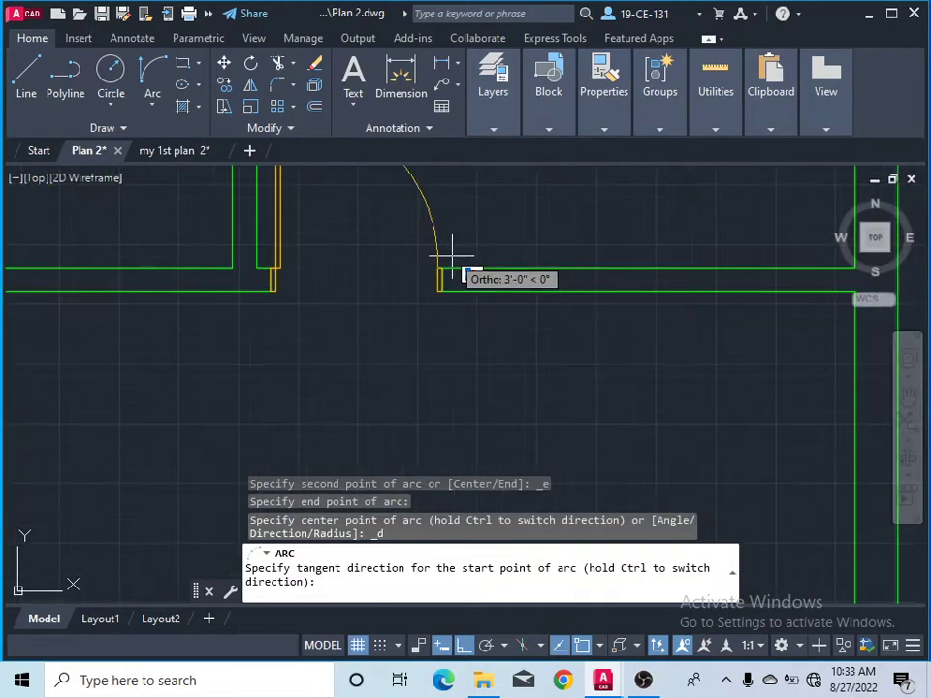
left_click(442, 219)
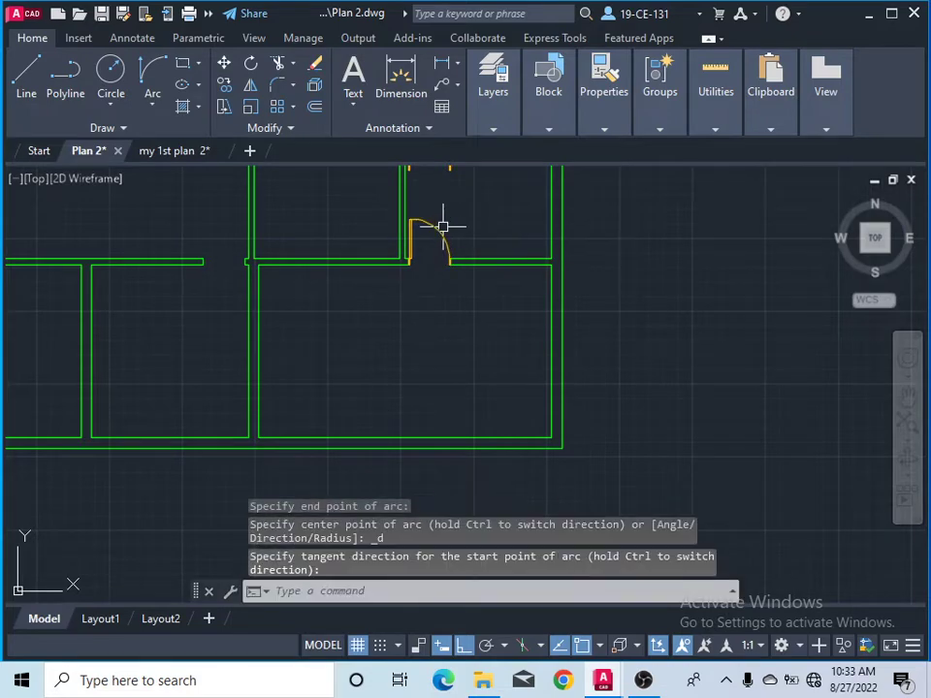
- Group the new door's leaf, swing arc and both jambs into a single group
scroll(439, 226, "up", 2)
scroll(439, 226, "up", 2)
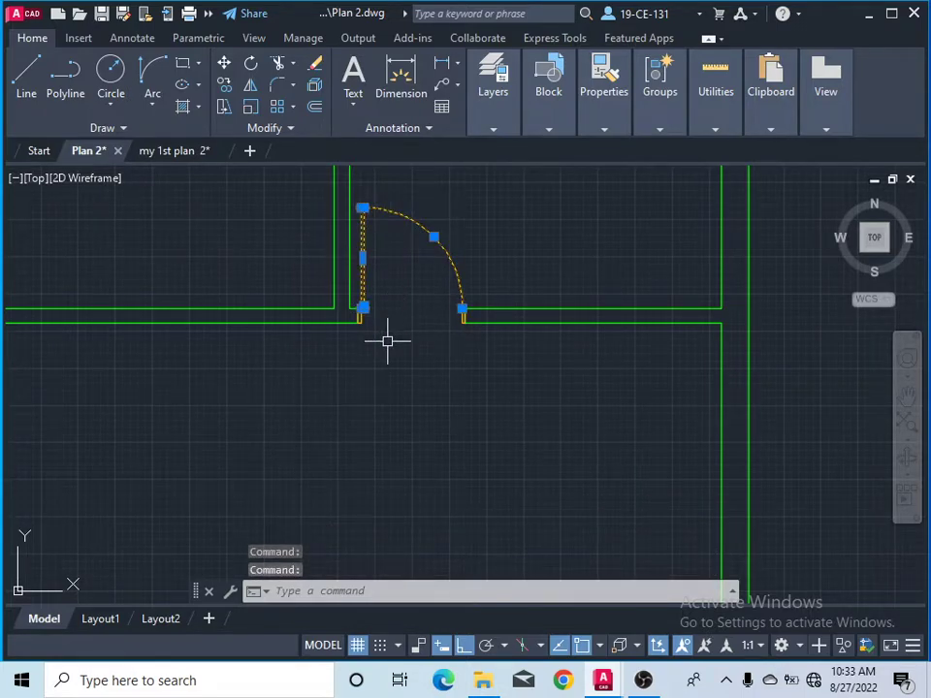
scroll(365, 333, "up", 4)
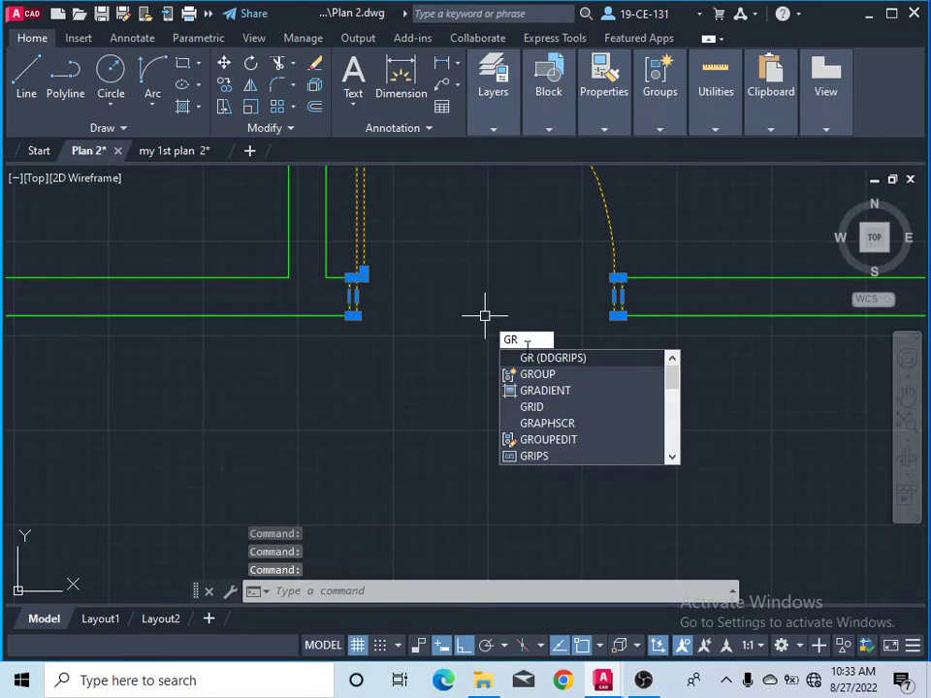
left_click(536, 372)
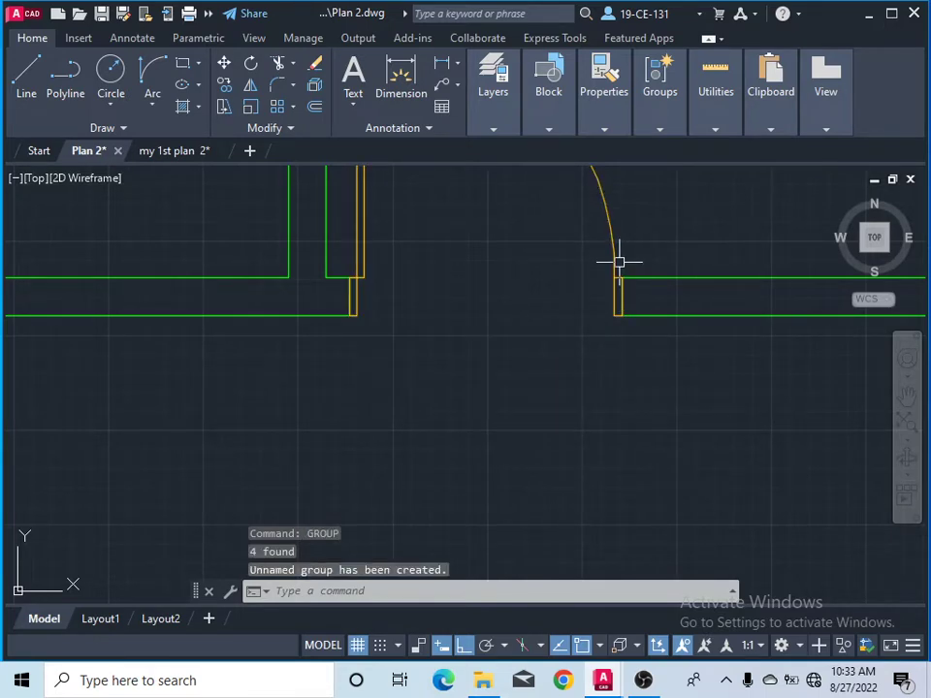
- Copy the grouped door from the hinge-side jamb's lower outer corner to the empty space outside the plan's east wall
scroll(617, 264, "down", 5)
scroll(508, 269, "down", 2)
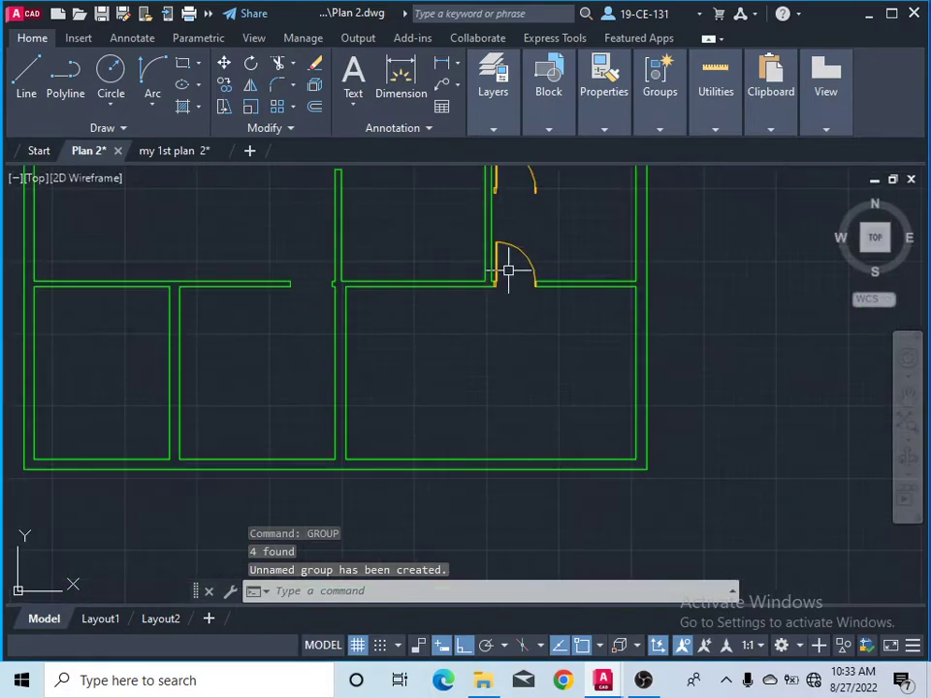
scroll(499, 251, "up", 2)
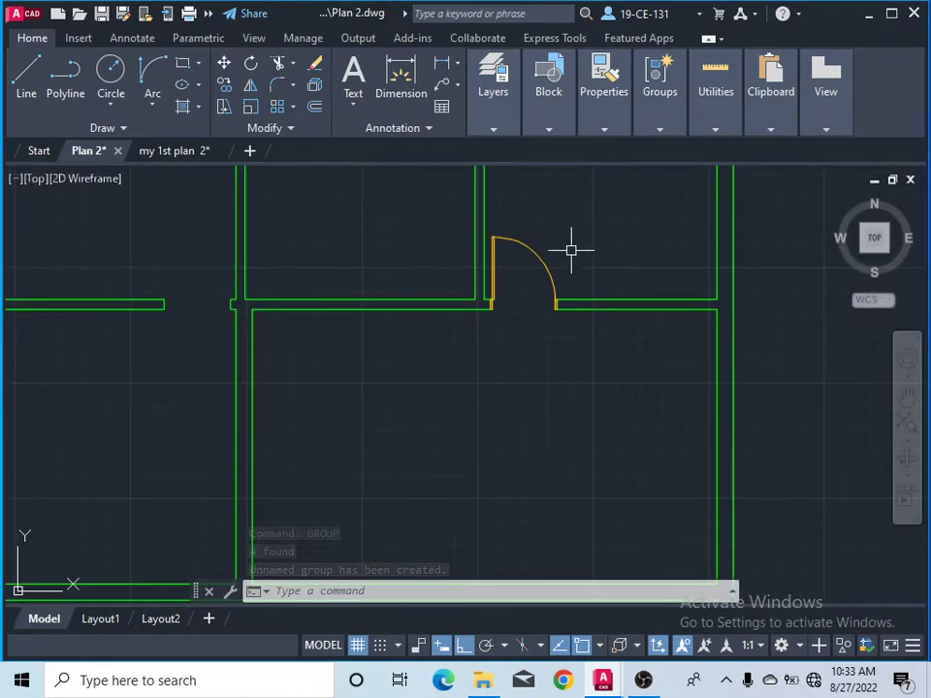
scroll(571, 250, "up", 4)
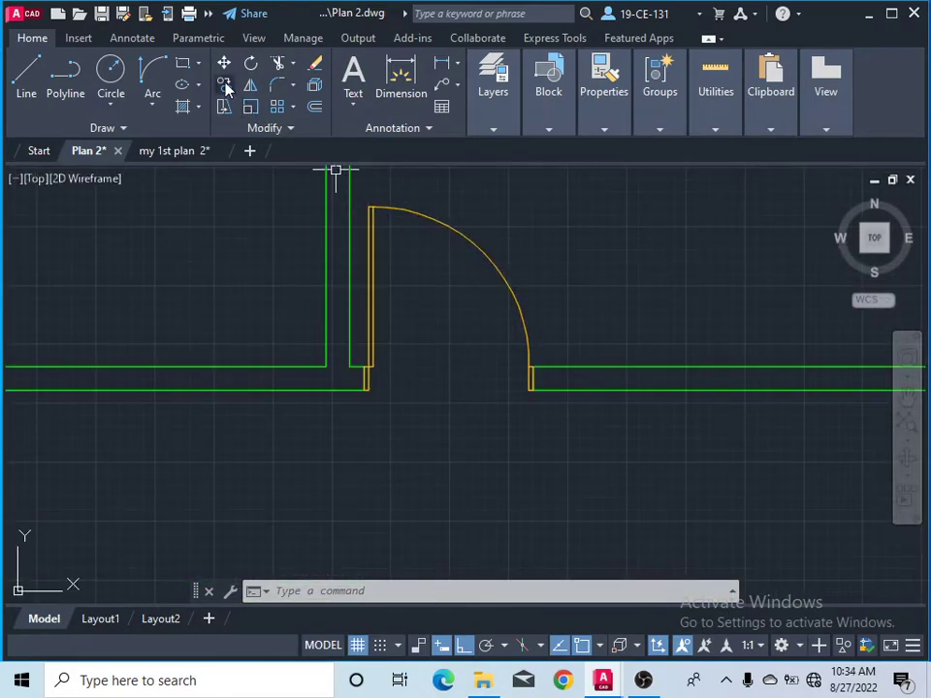
left_click(224, 84)
left_click(376, 258)
key("Return")
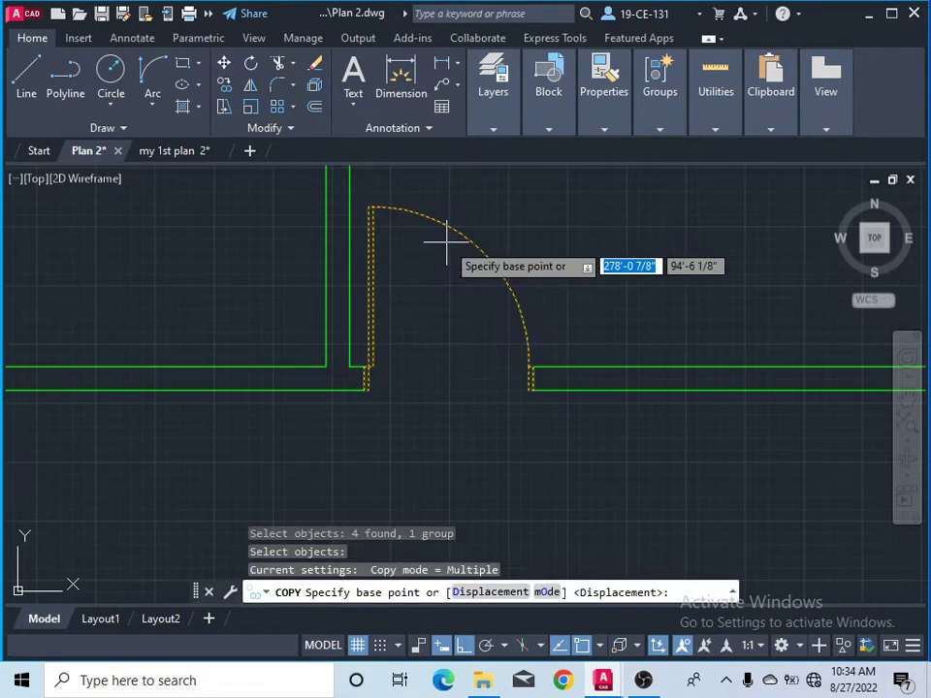
left_click(365, 384)
scroll(486, 358, "down", 6)
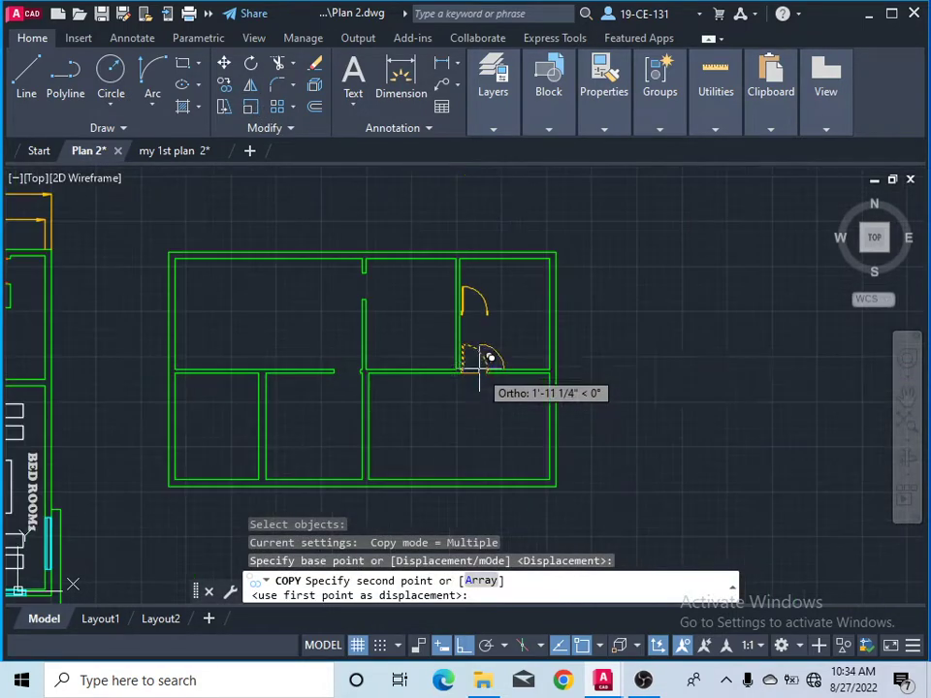
left_click(639, 345)
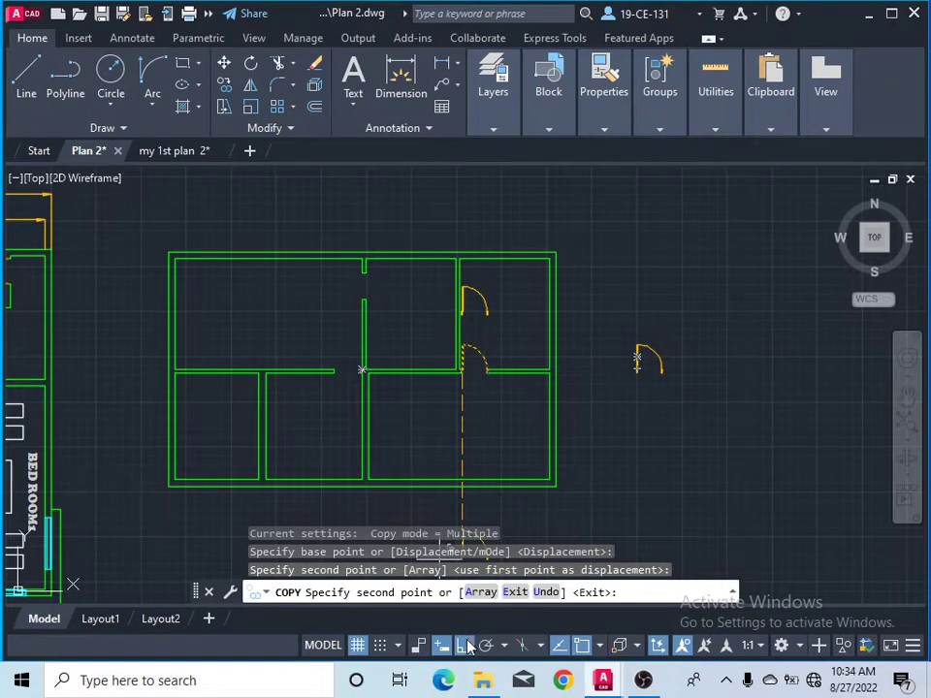
- With Ortho off, place two more door copies, one in the large northwest room and one in the room directly below, and finish copying
left_click(317, 293)
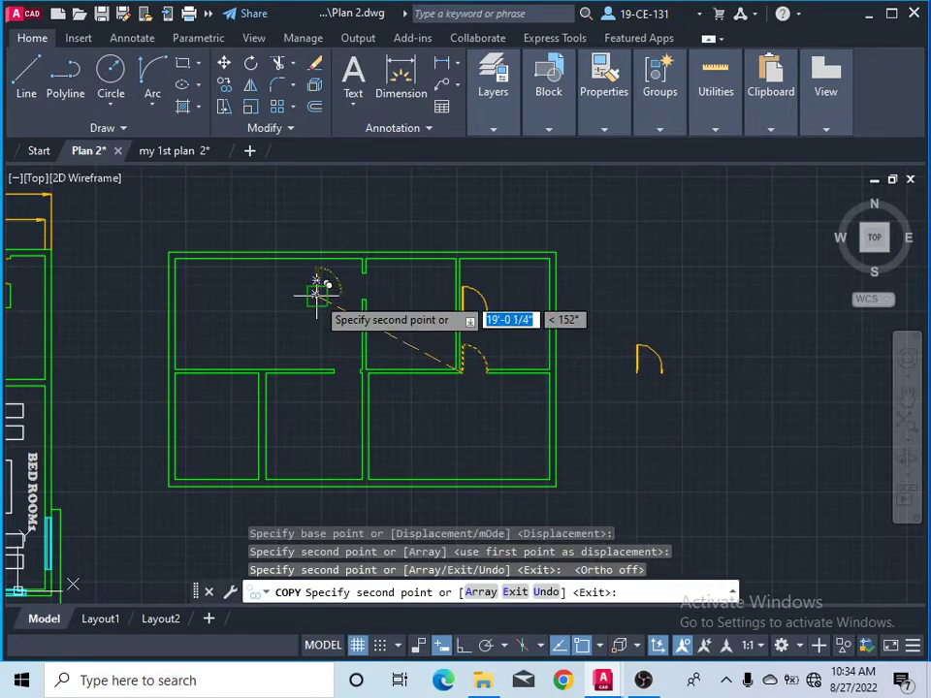
left_click(315, 417)
right_click(449, 428)
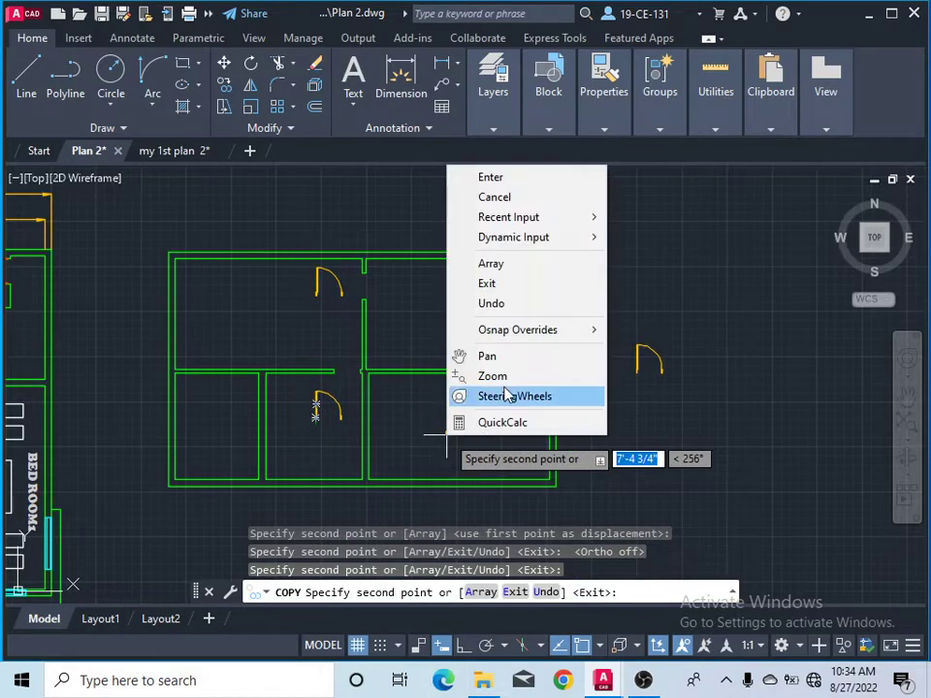
left_click(494, 177)
- Rotate the door copy in the northwest room 90° clockwise about its hinge-side jamb's lower outer corner, with Ortho on
scroll(349, 265, "up", 5)
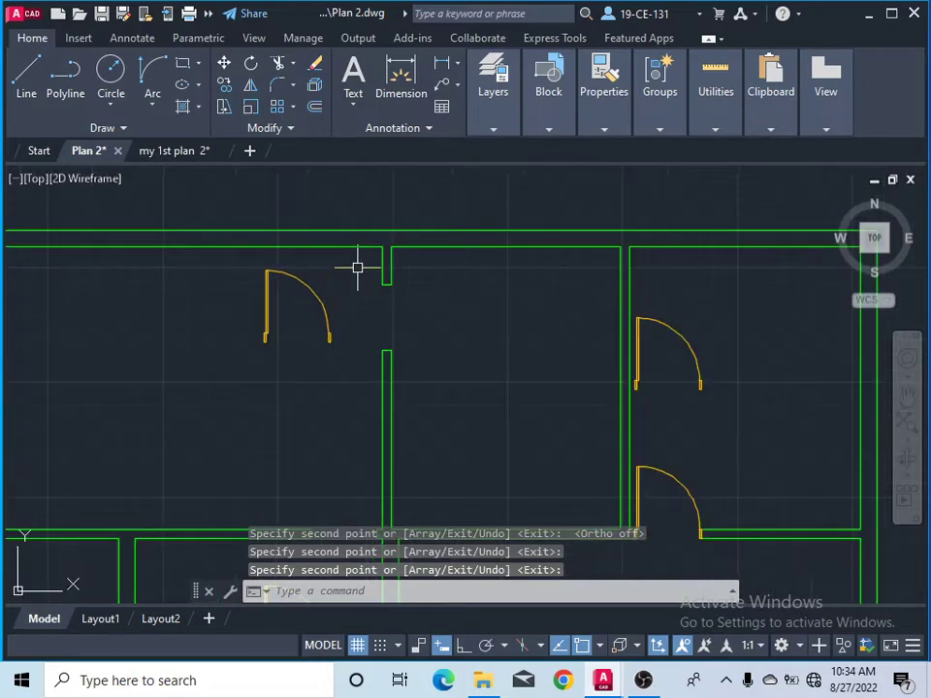
left_click(250, 63)
left_click(285, 296)
key("Return")
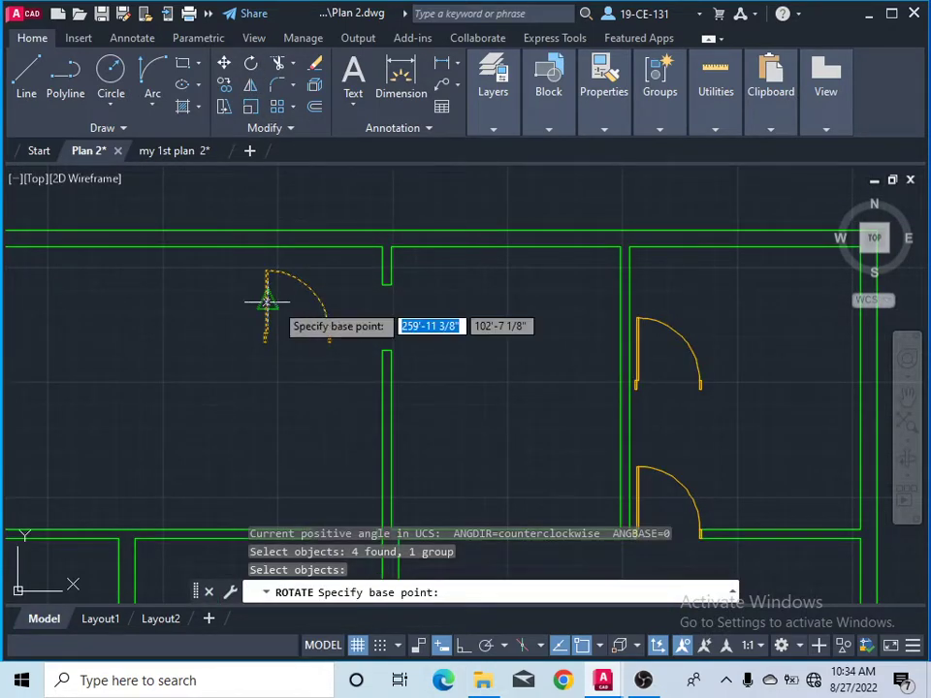
scroll(257, 359, "up", 5)
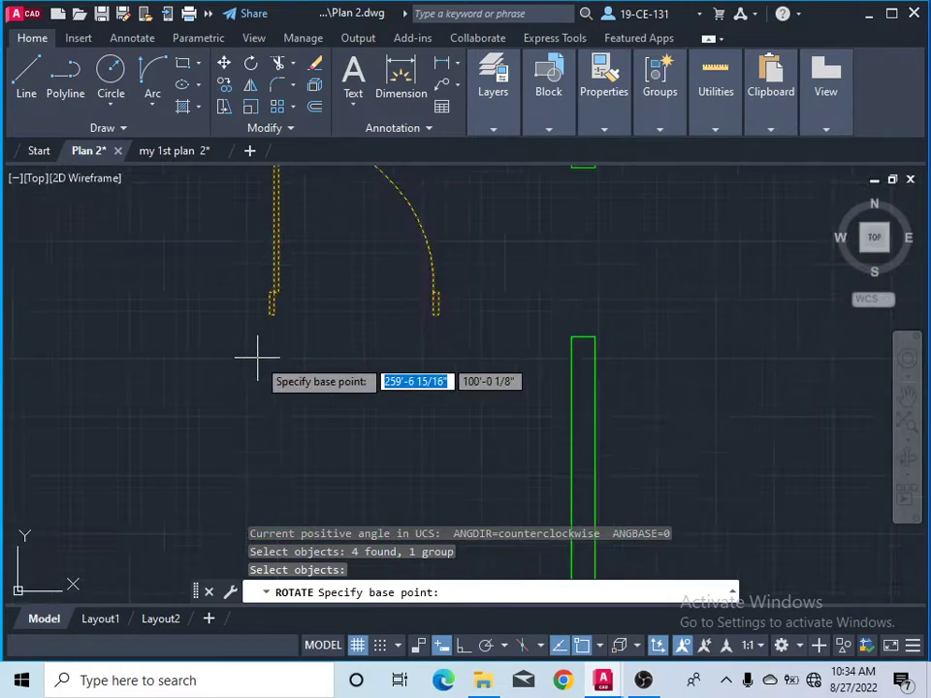
left_click(277, 289)
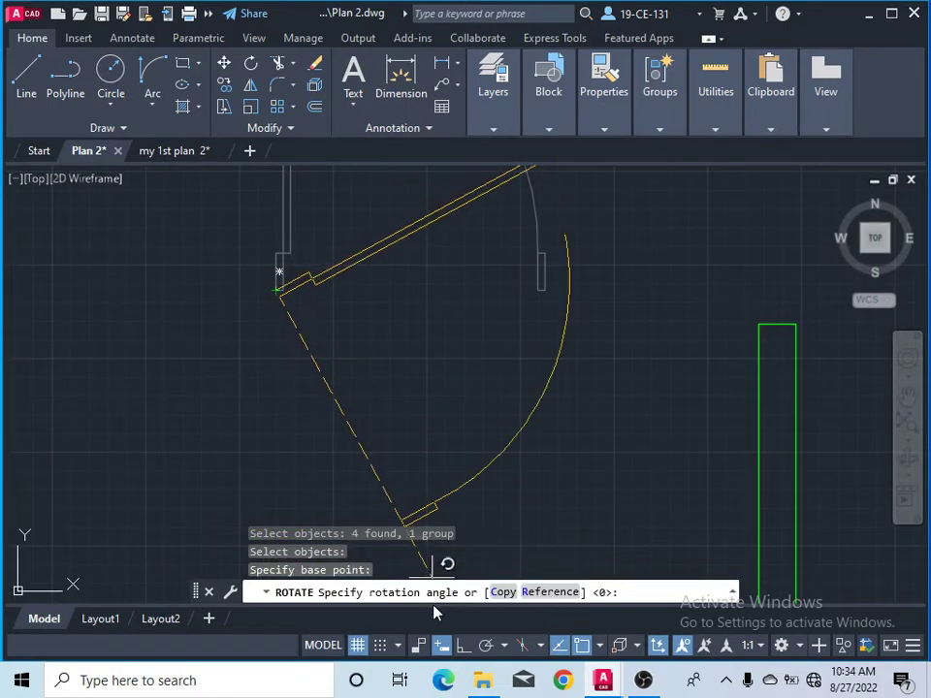
left_click(462, 646)
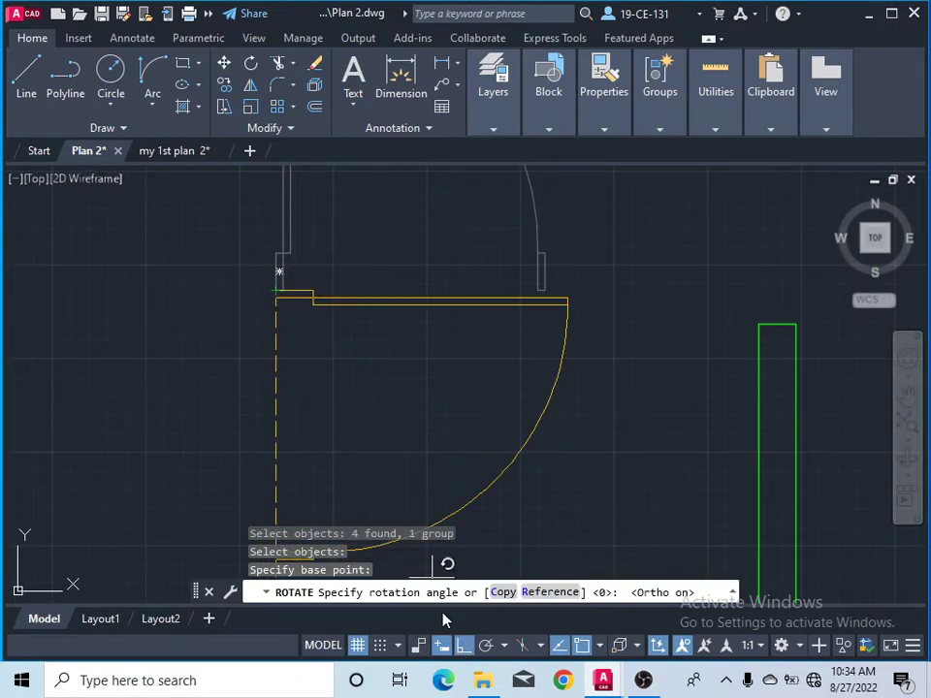
left_click(273, 314)
- Mirror the door copy in the lower middle room across a vertical line along its free jamb's outer edge, erasing the source
scroll(380, 274, "down", 5)
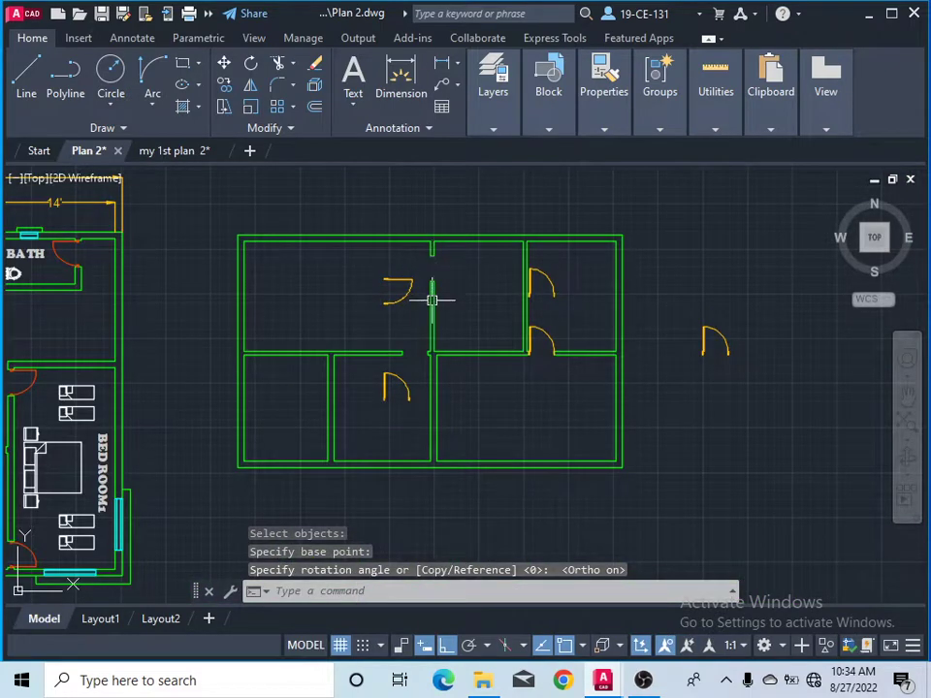
scroll(391, 367, "up", 5)
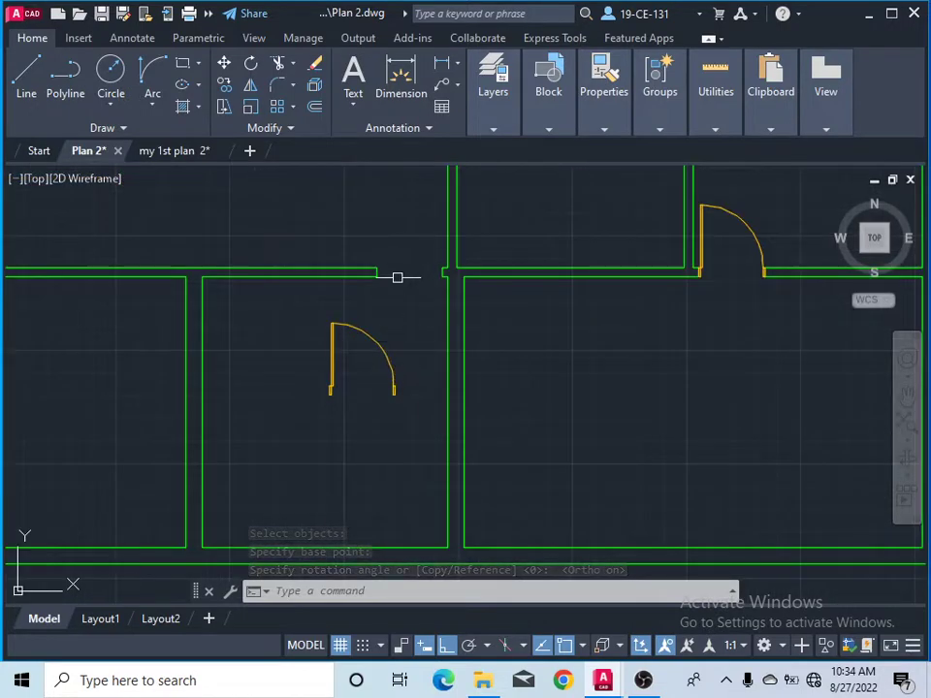
left_click(250, 85)
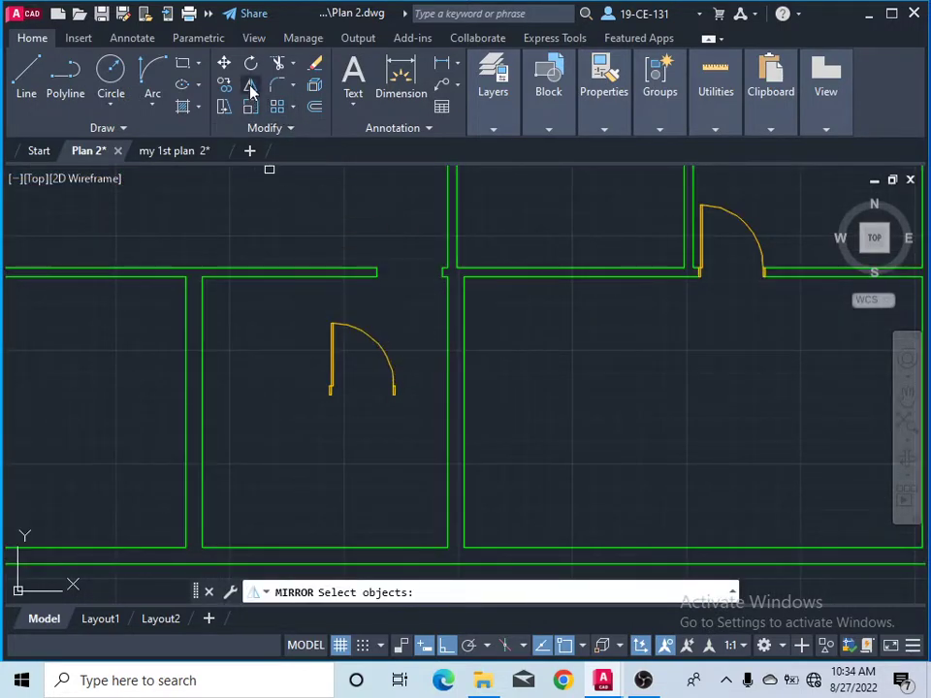
left_click(332, 333)
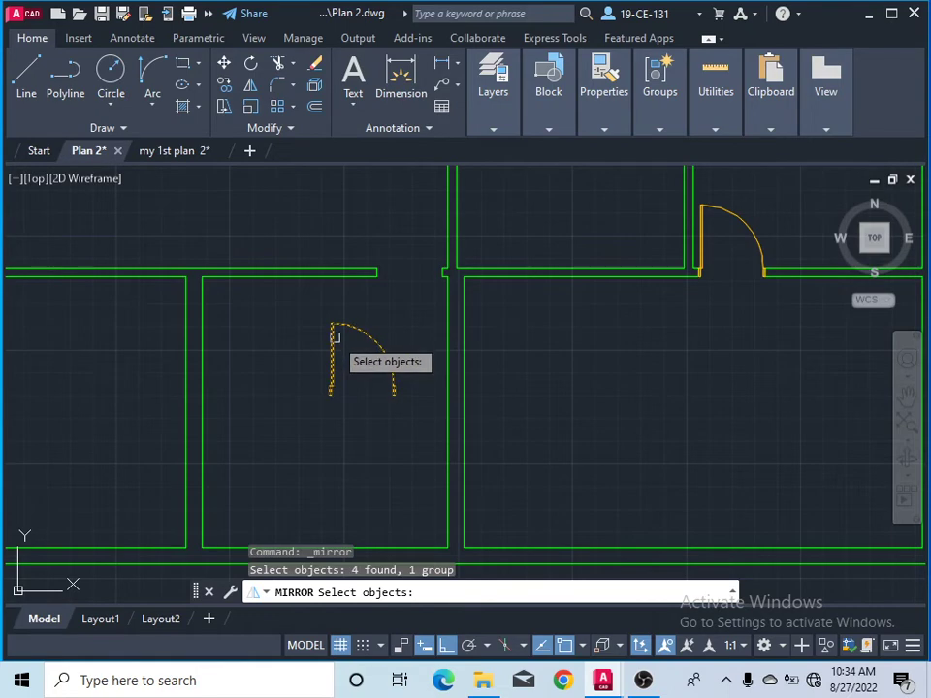
key("Return")
scroll(409, 411, "up", 4)
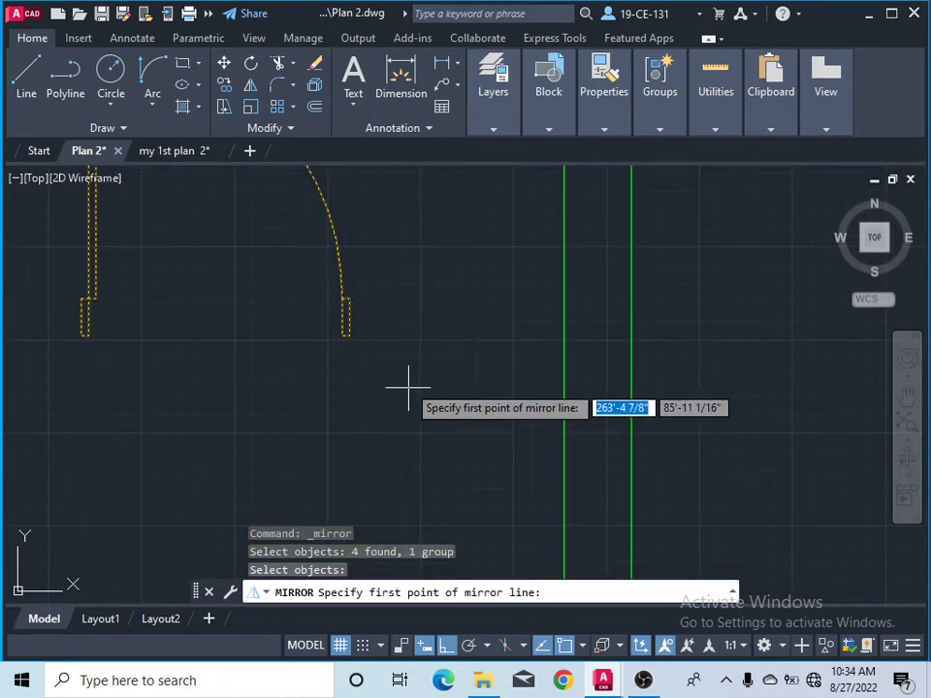
left_click(347, 320)
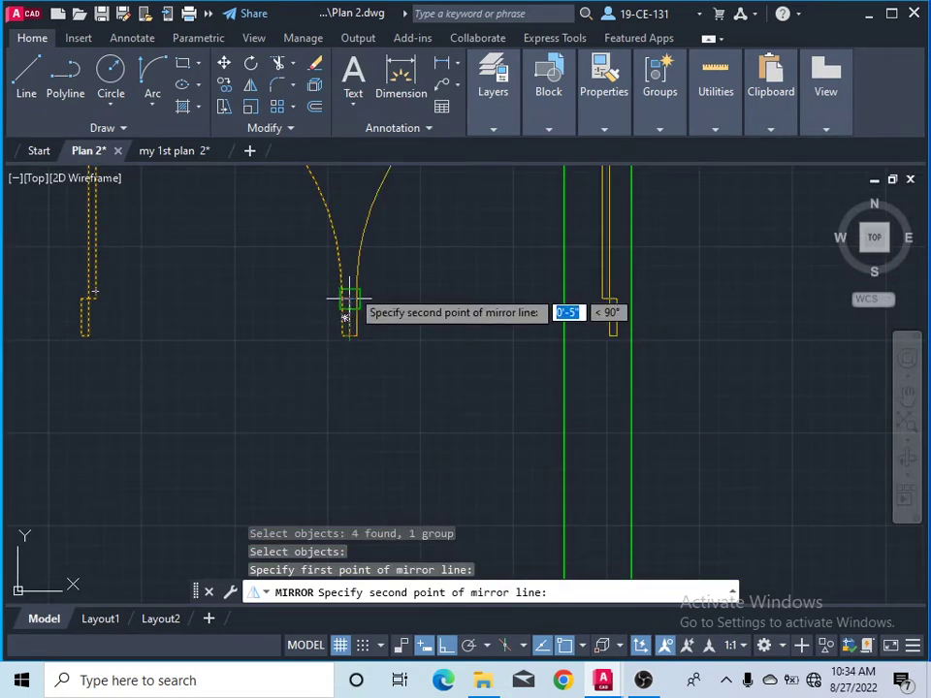
left_click(353, 250)
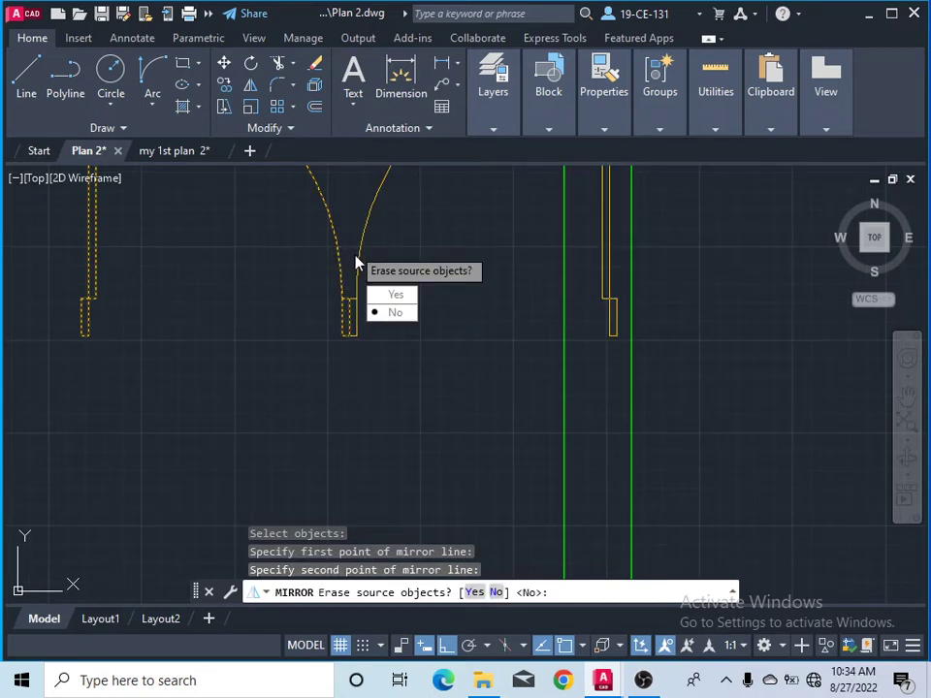
left_click(392, 295)
- Move the mirrored door from its hinge-side jamb's lower outer corner to the lower east corner of the northwest room's south opening, with Ortho off
scroll(432, 295, "down", 4)
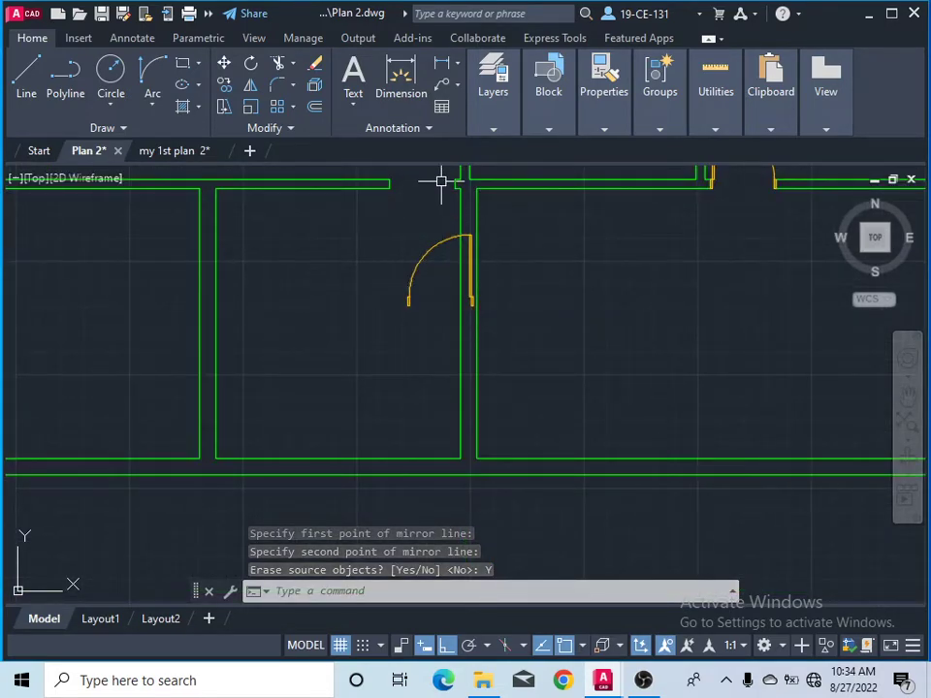
scroll(440, 180, "down", 5)
scroll(435, 231, "up", 6)
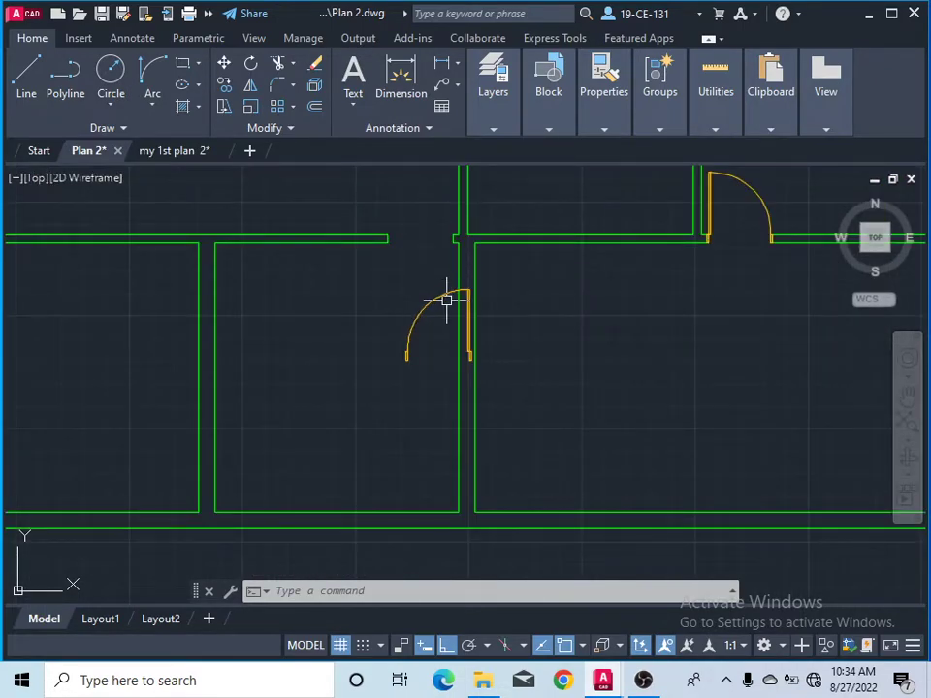
scroll(486, 358, "up", 6)
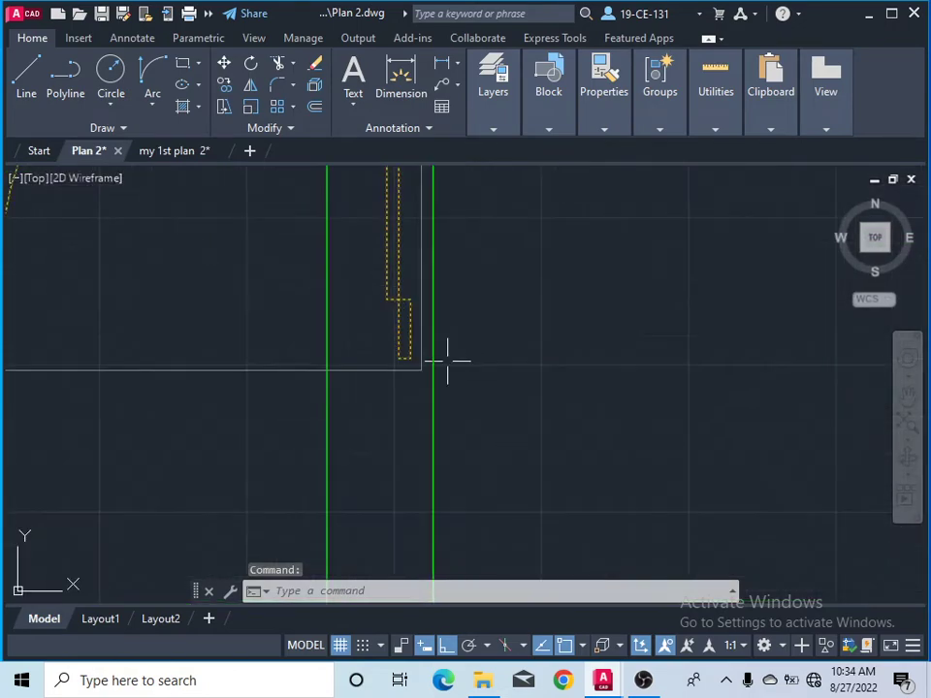
right_click(393, 343)
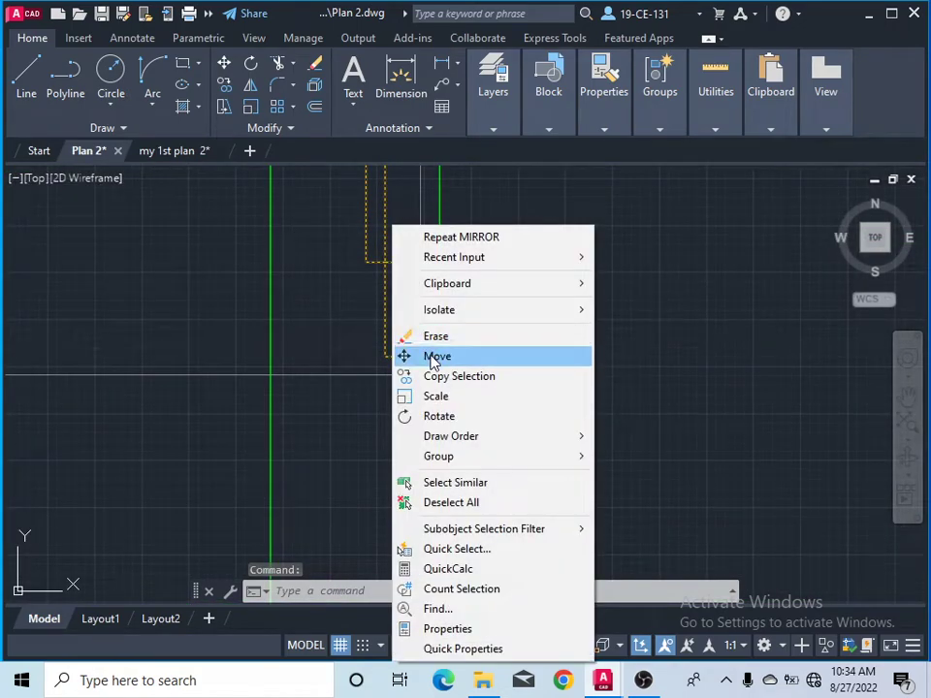
left_click(428, 356)
left_click(405, 358)
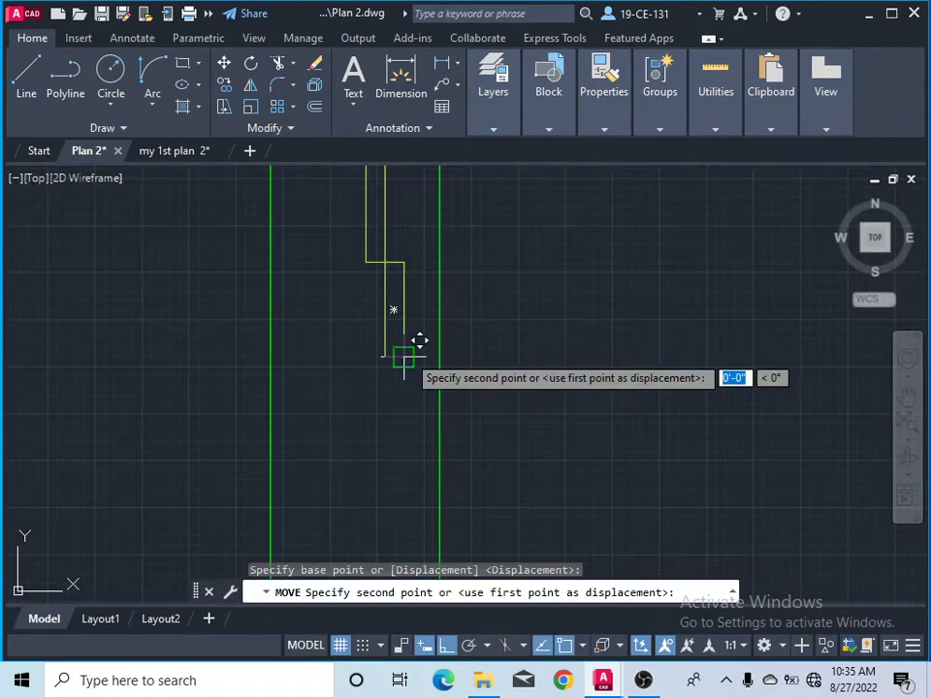
scroll(418, 338, "down", 5)
scroll(520, 343, "up", 2)
scroll(514, 350, "down", 2)
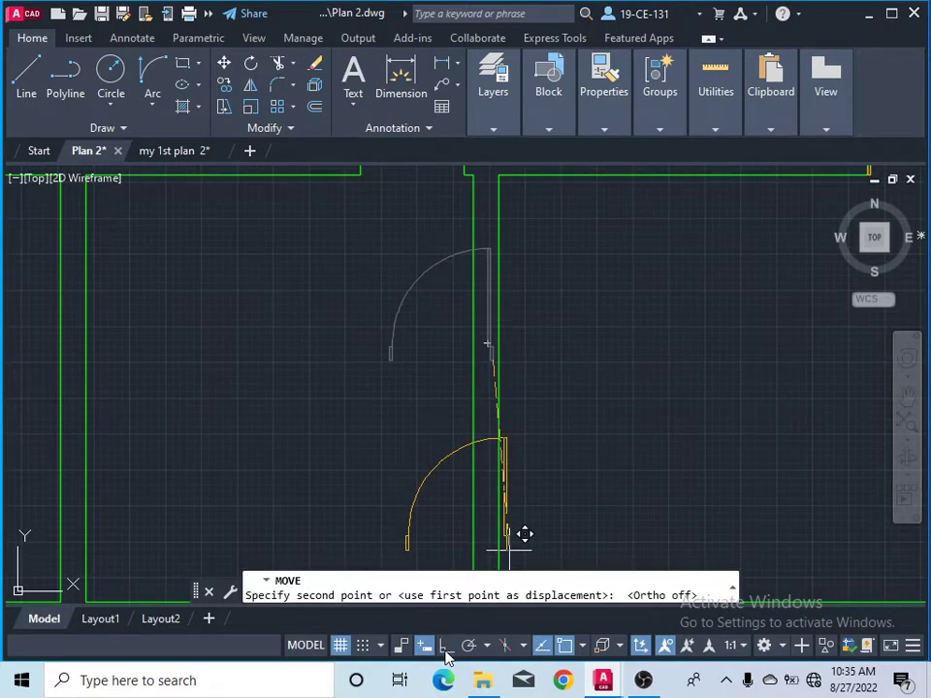
scroll(446, 515, "down", 3)
scroll(443, 385, "up", 5)
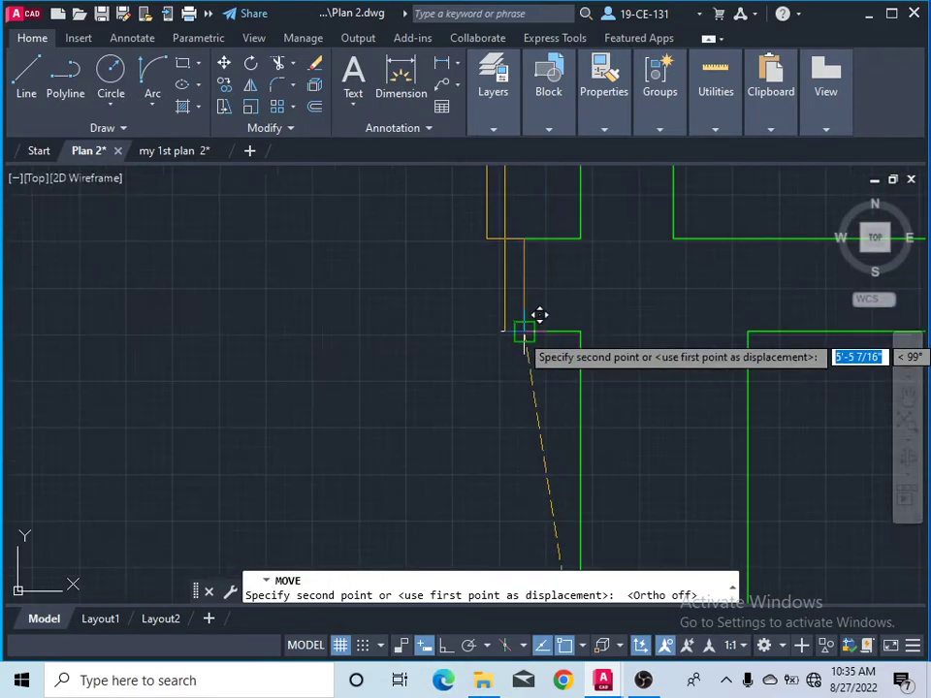
left_click(523, 333)
scroll(529, 354, "down", 3)
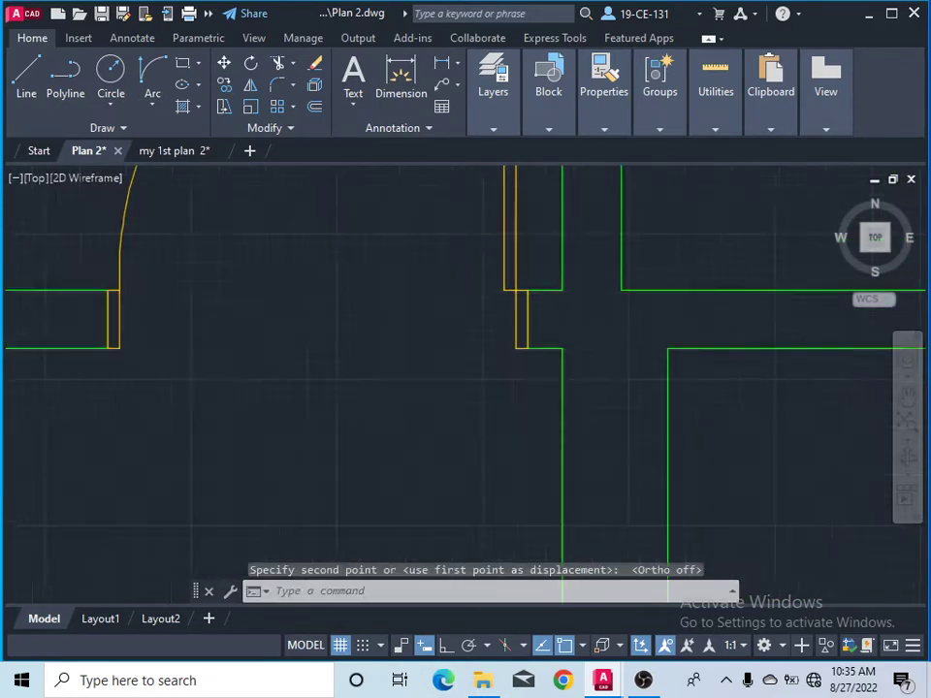
scroll(388, 340, "up", 3)
scroll(337, 301, "up", 1)
scroll(307, 297, "down", 5)
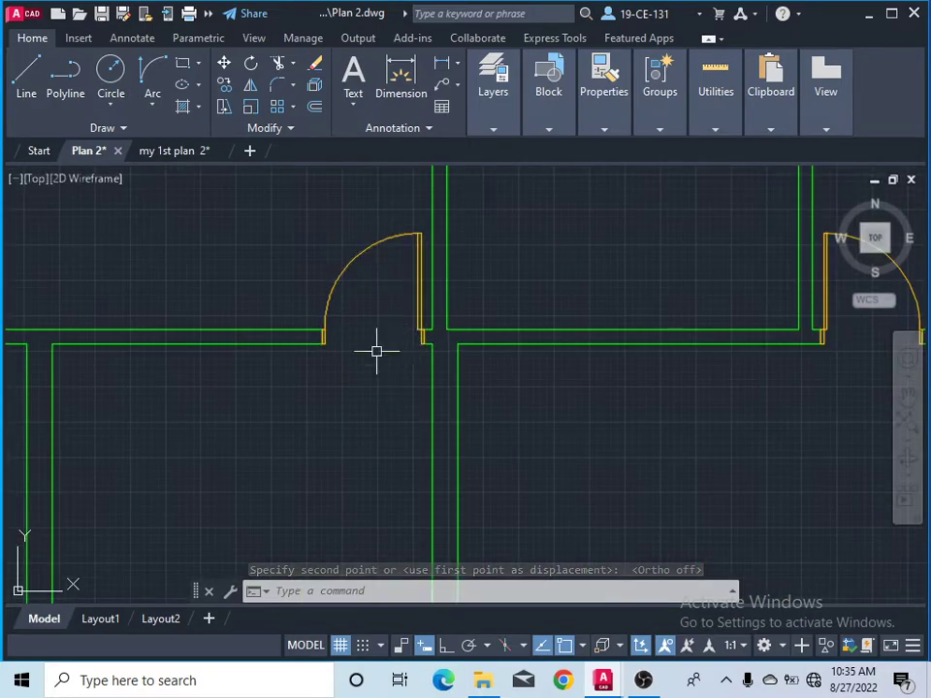
- Move the rotated door from its hinge-side jamb's upper outer corner into the opening in the northwest room's east wall
scroll(405, 342, "down", 3)
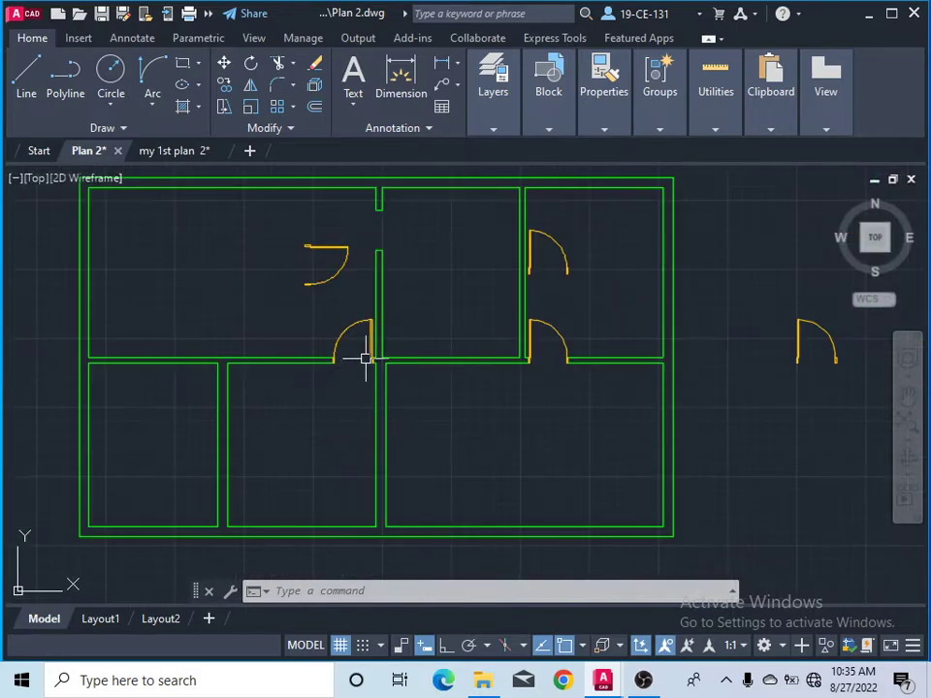
scroll(328, 243, "up", 2)
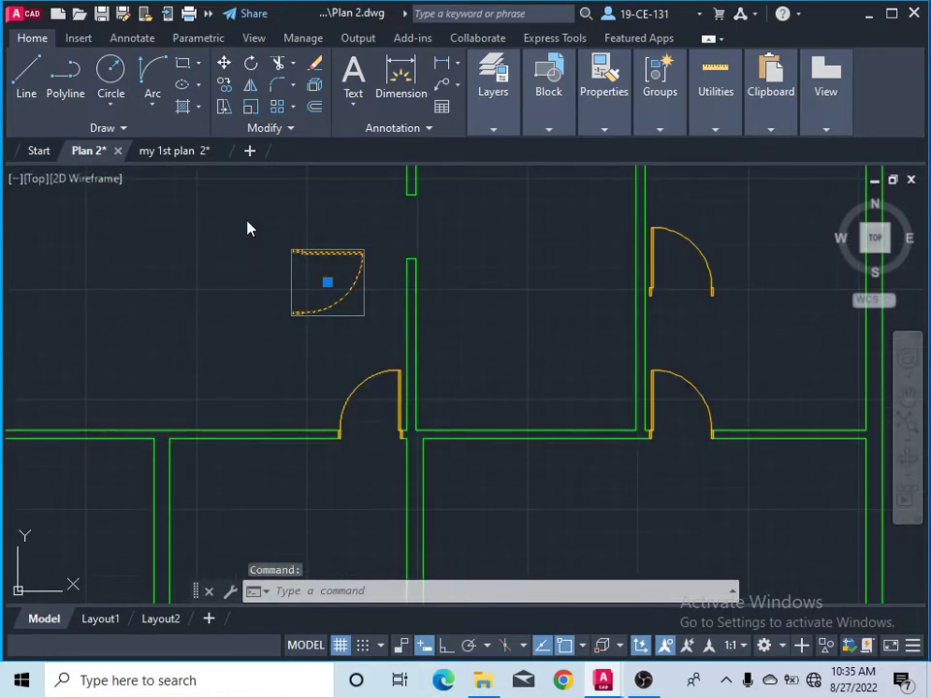
right_click(248, 229)
left_click(301, 362)
scroll(297, 255, "up", 6)
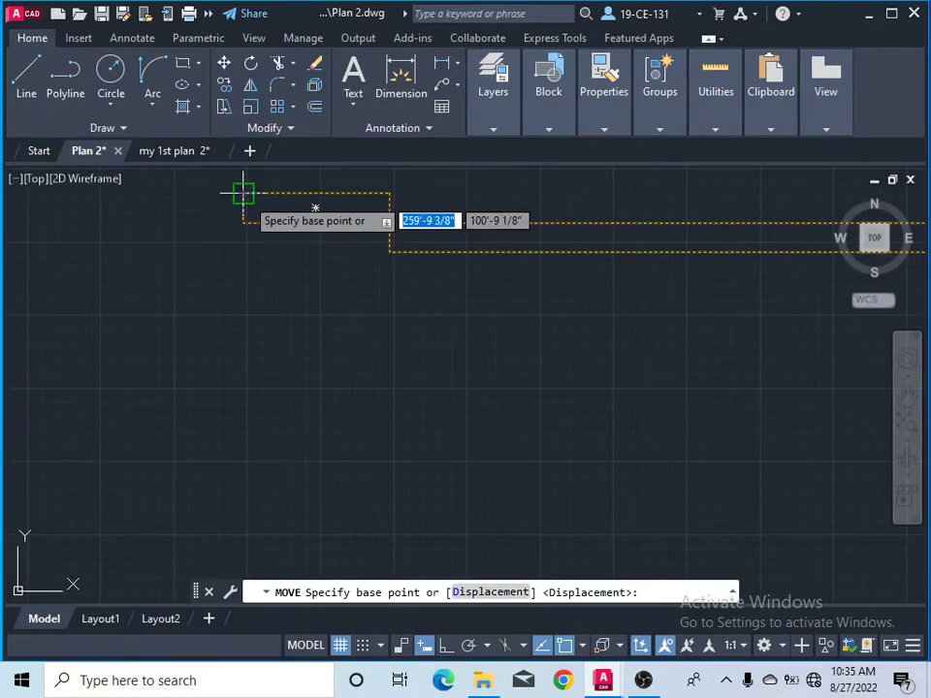
left_click(244, 193)
scroll(398, 339, "down", 4)
scroll(436, 333, "down", 4)
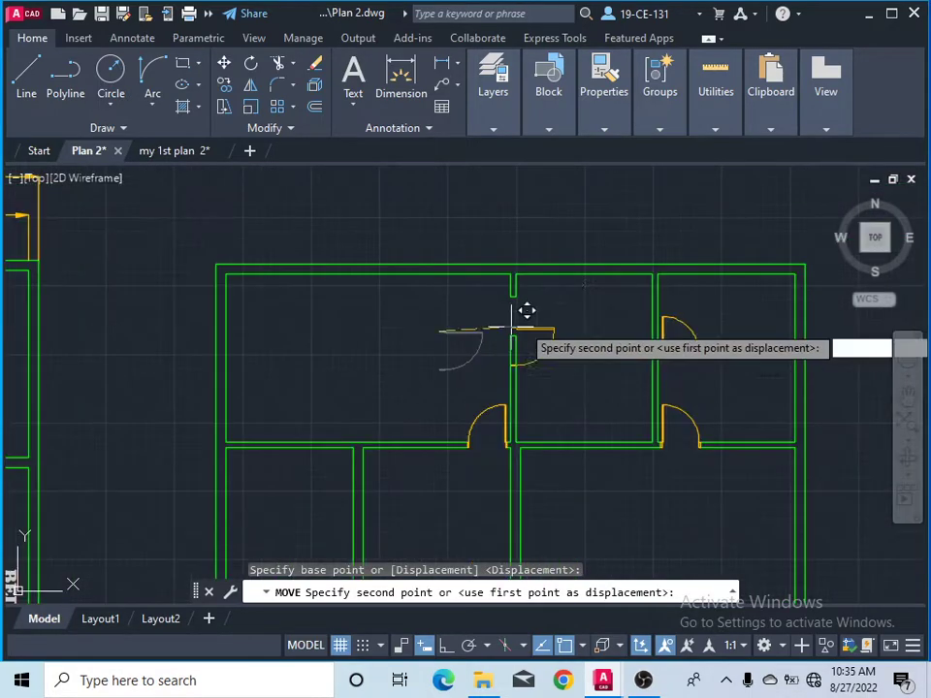
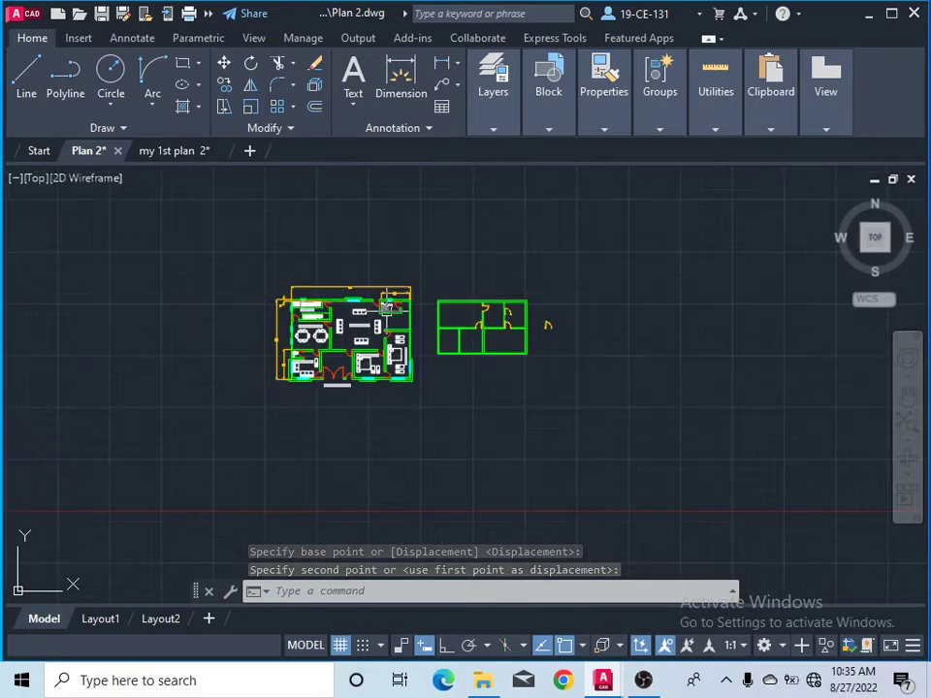
- Examine the jambs, leaf and swing of the exterior door beside the bath in the furnished reference plan
scroll(339, 239, "up", 9)
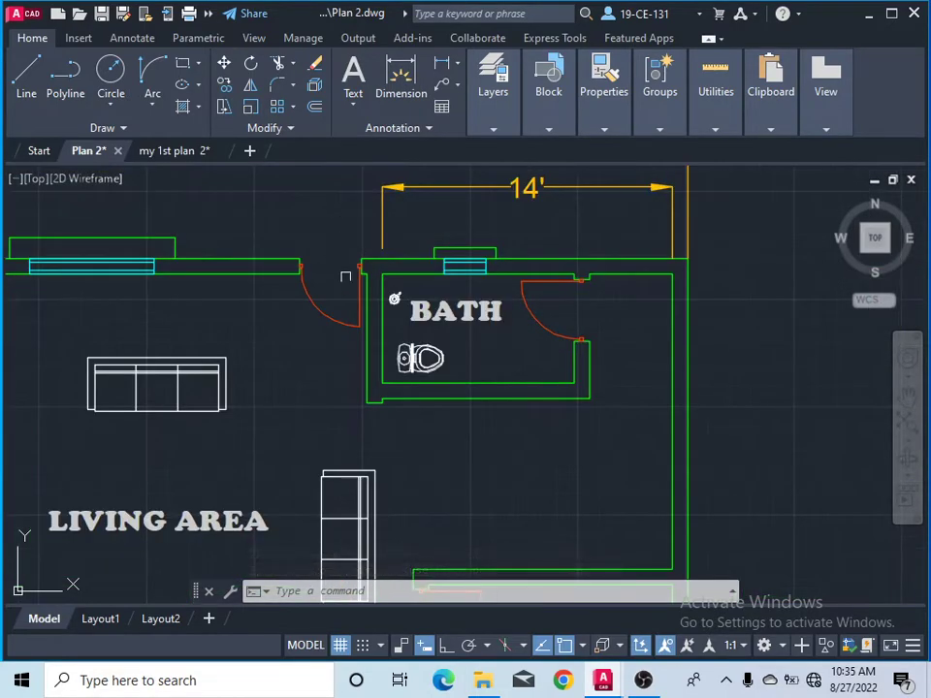
scroll(323, 267, "up", 9)
scroll(291, 282, "down", 6)
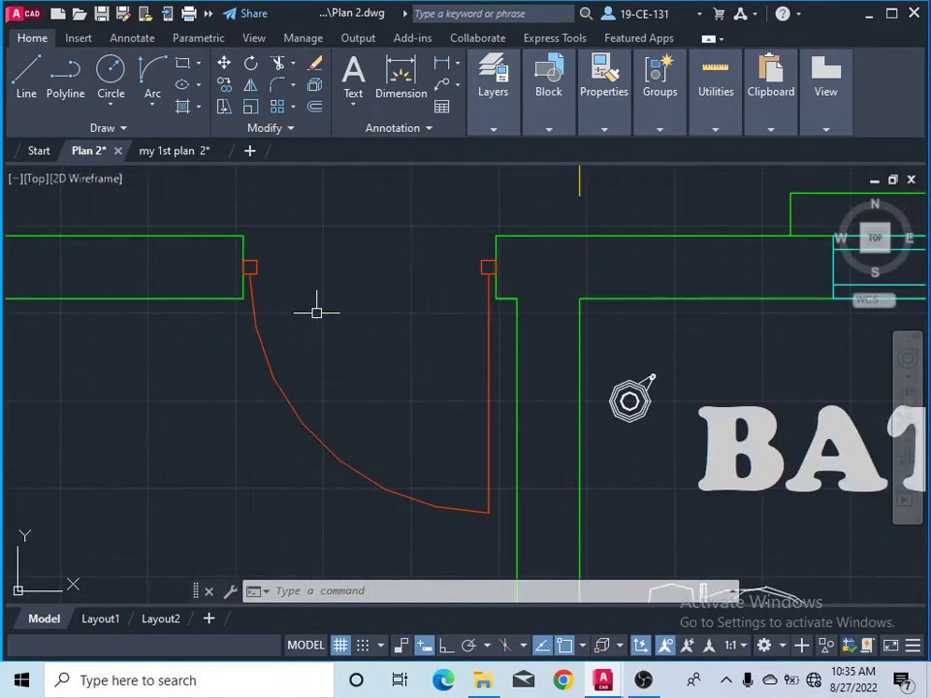
scroll(456, 270, "up", 4)
scroll(461, 269, "up", 3)
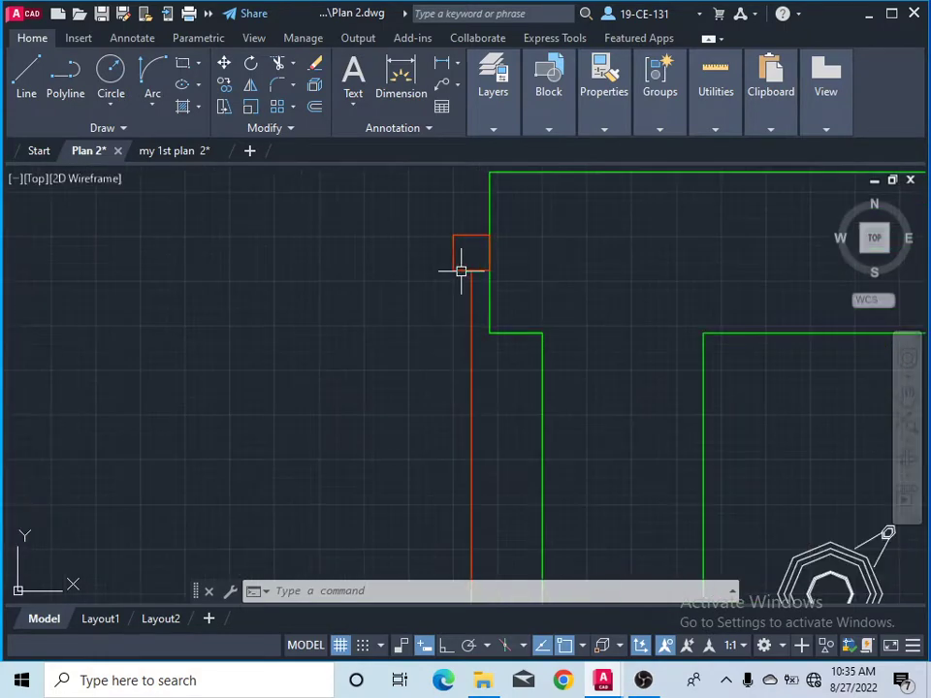
scroll(462, 268, "down", 3)
scroll(463, 265, "down", 3)
scroll(463, 264, "down", 4)
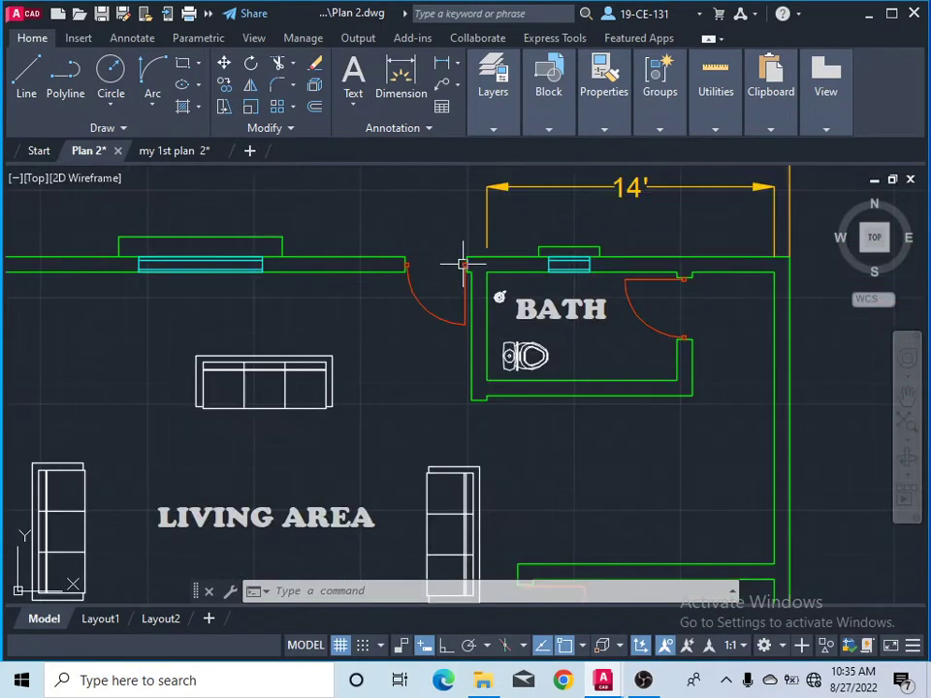
scroll(466, 272, "down", 3)
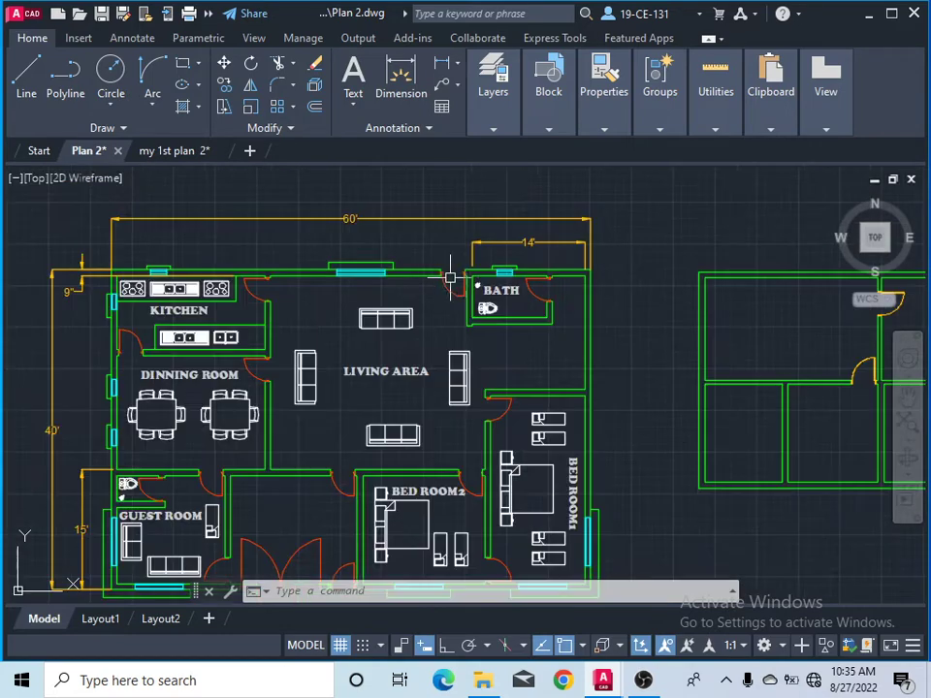
scroll(422, 288, "down", 4)
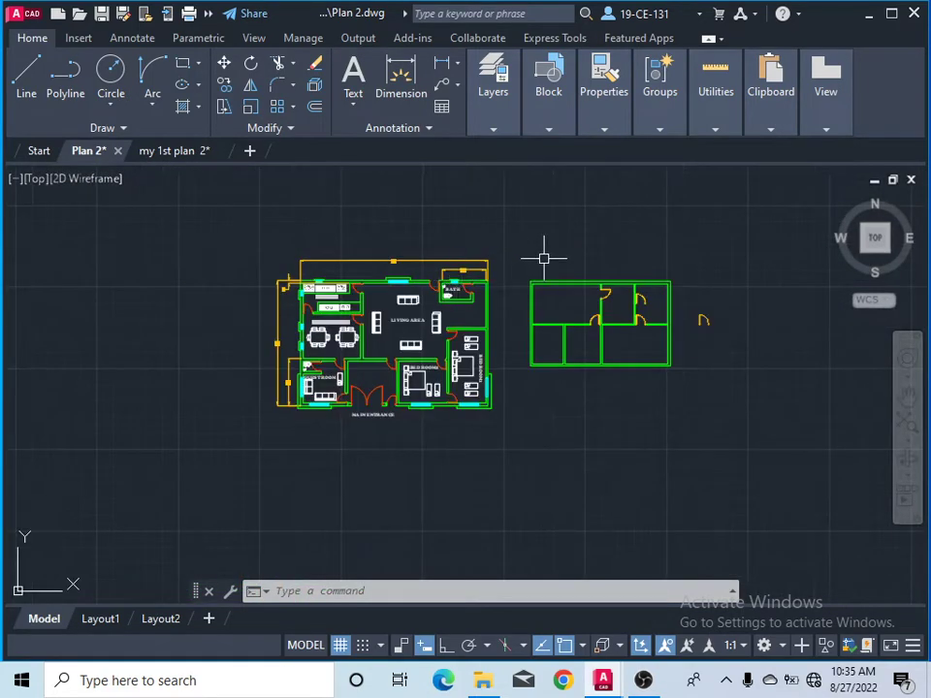
scroll(547, 260, "up", 2)
scroll(345, 296, "up", 6)
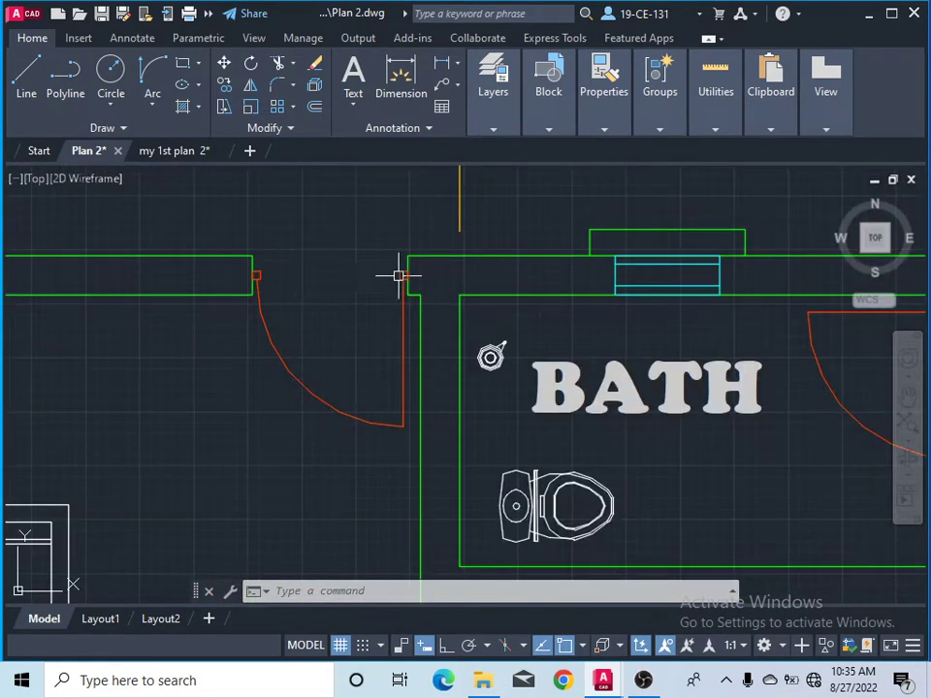
scroll(272, 284, "up", 5)
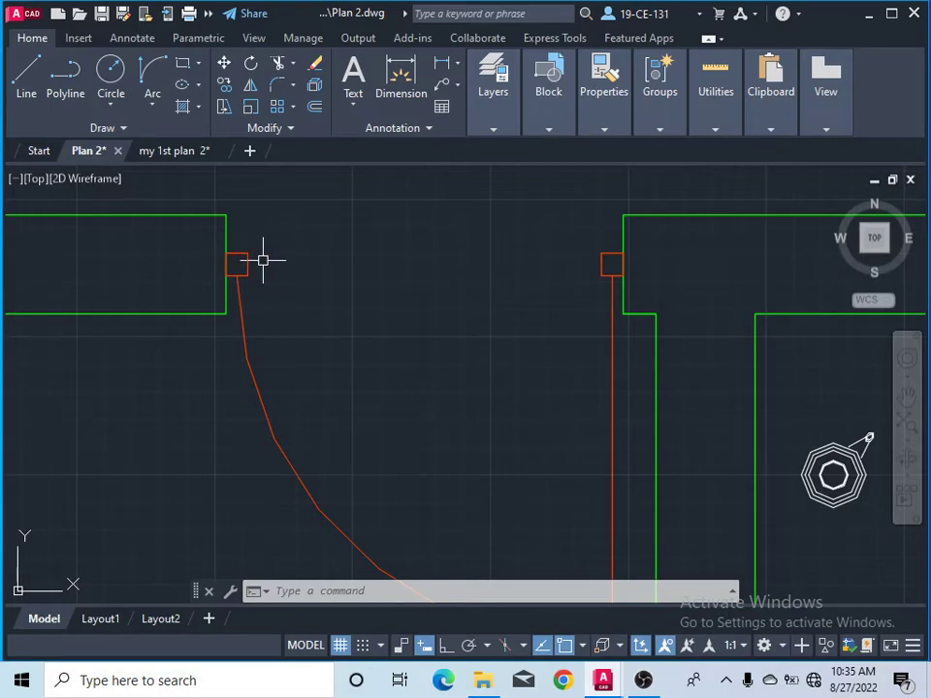
scroll(251, 309, "down", 10)
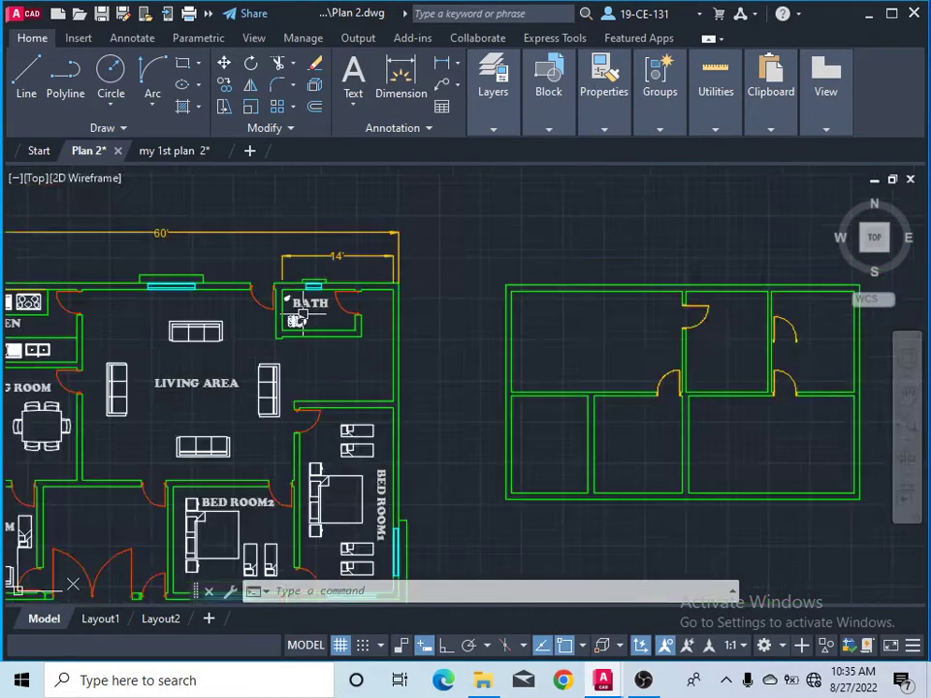
- Draw a 1" by 1" rectangle by dimensions just above the exterior door beside the bath in the furnished plan
scroll(264, 289, "up", 6)
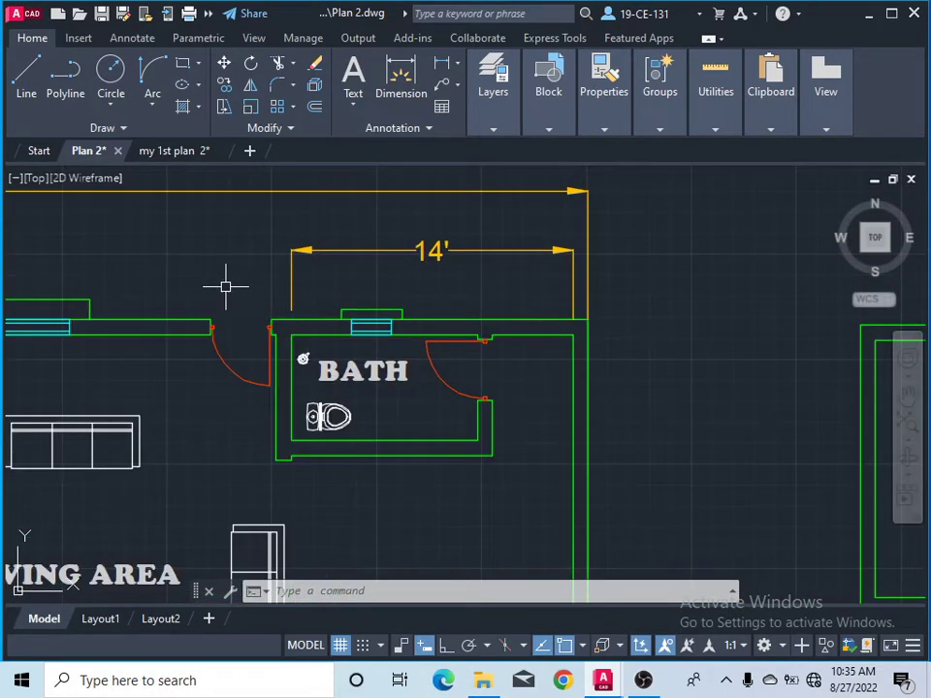
left_click(182, 65)
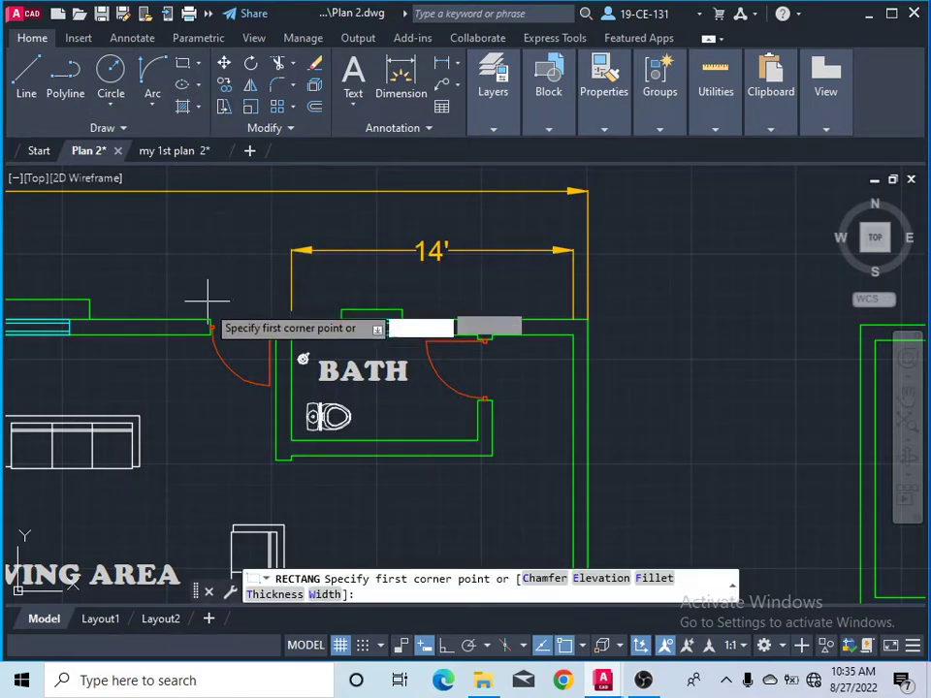
scroll(208, 298, "up", 5)
left_click(221, 224)
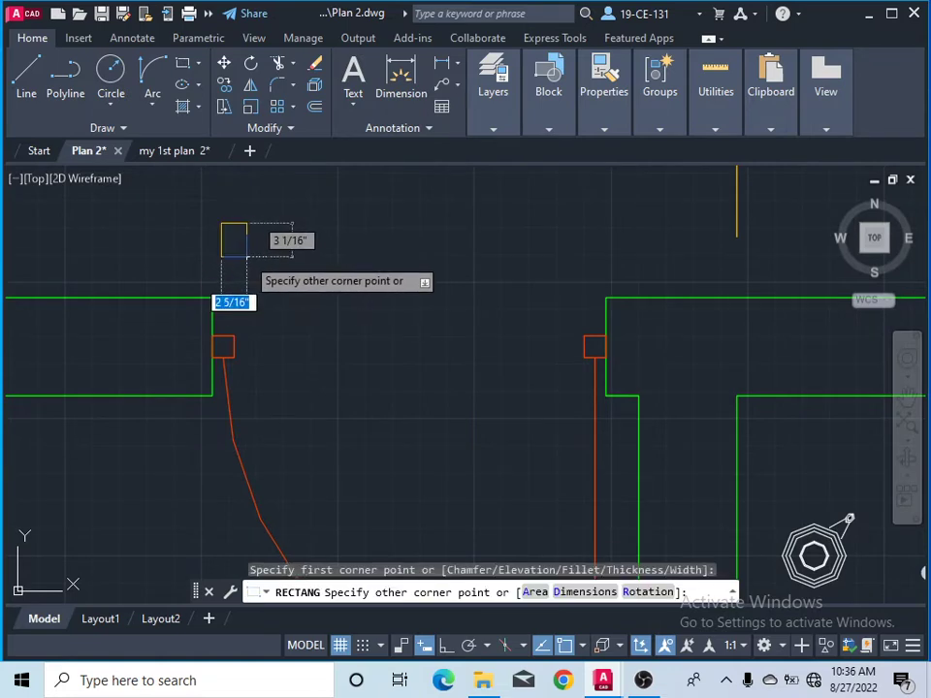
left_click(578, 592)
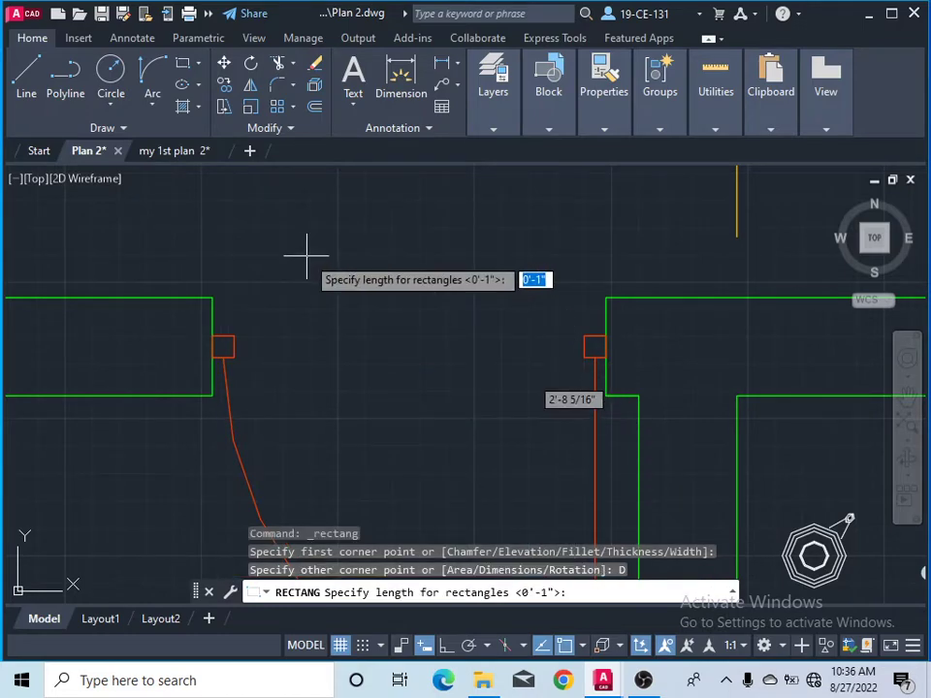
key("Return")
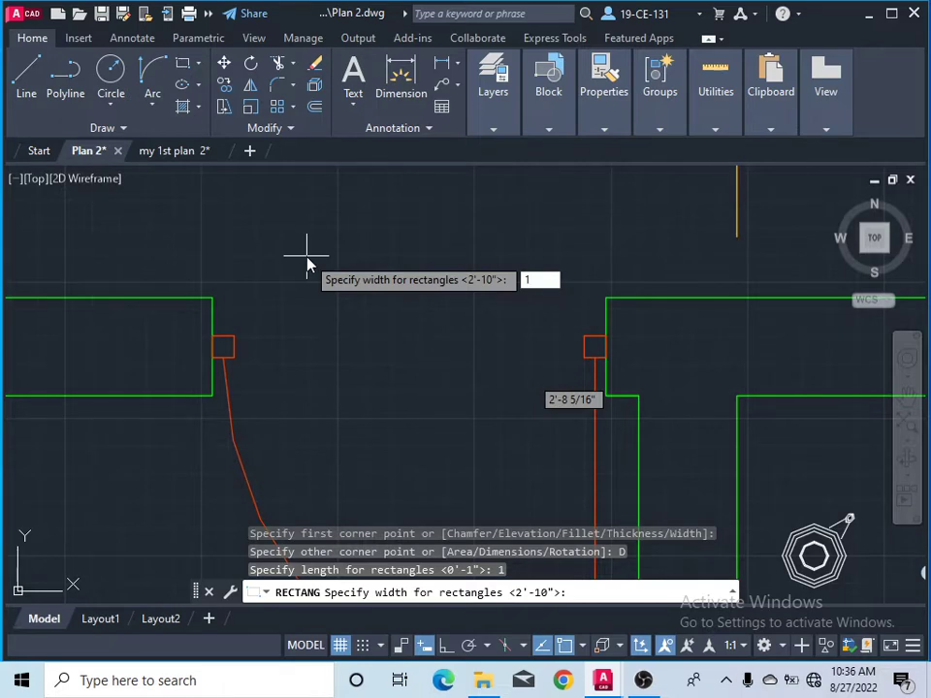
key("Return")
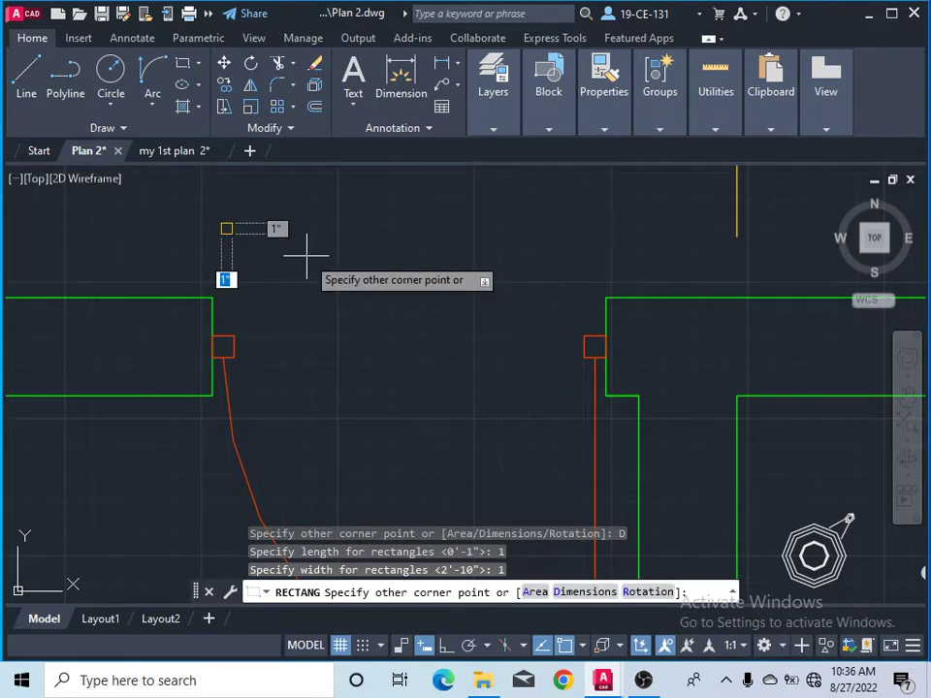
left_click(281, 249)
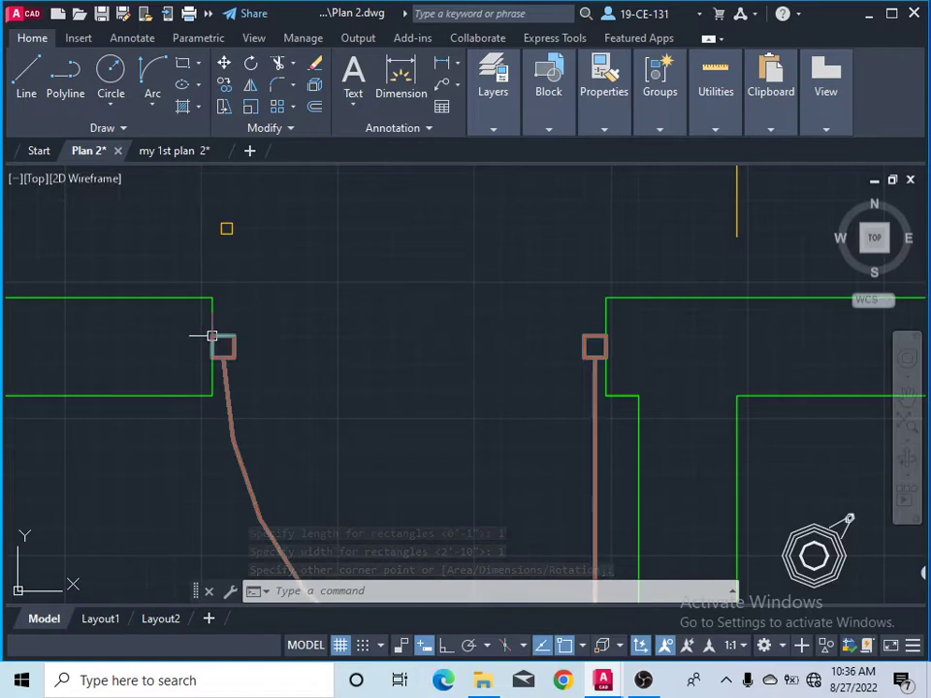
- Erase the small square above the exterior door beside the bath
left_click(236, 207)
left_click(198, 249)
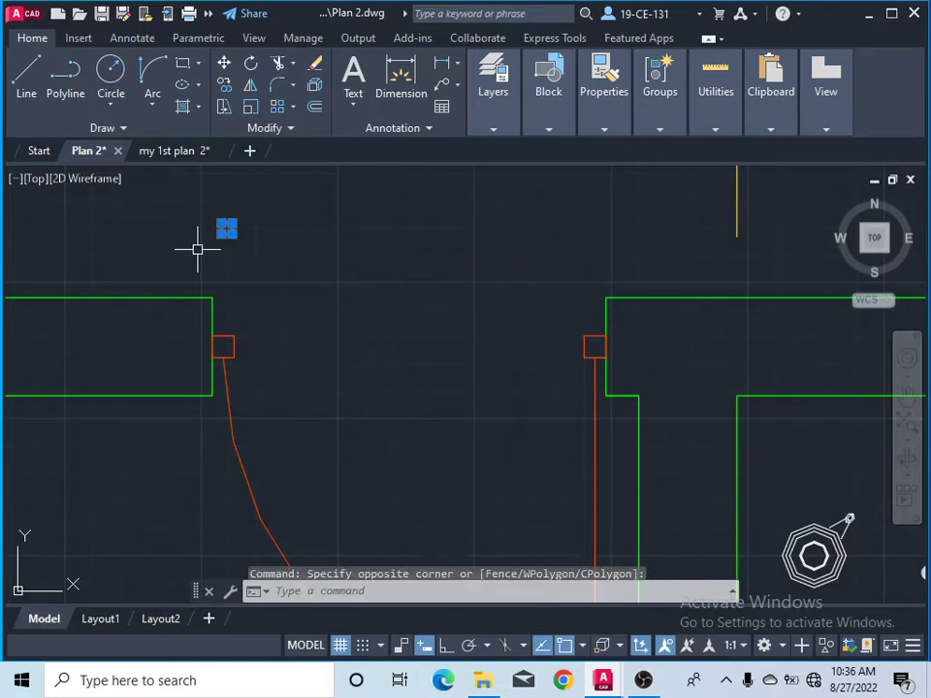
right_click(198, 250)
left_click(239, 310)
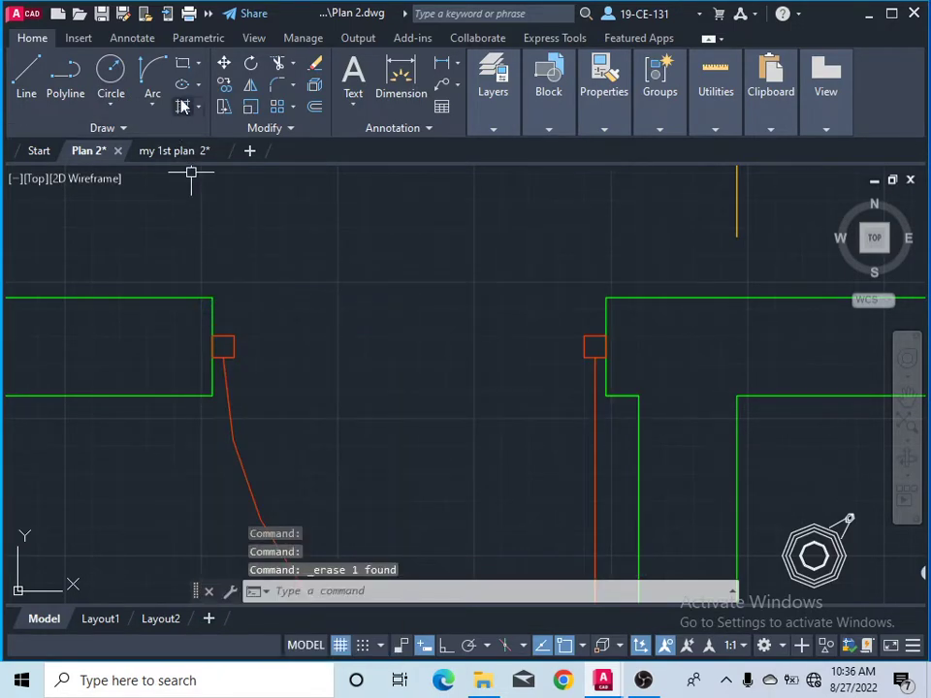
- Draw a 2" by 2" rectangle by dimensions above the west jamb of the exterior door beside the bath
left_click(183, 65)
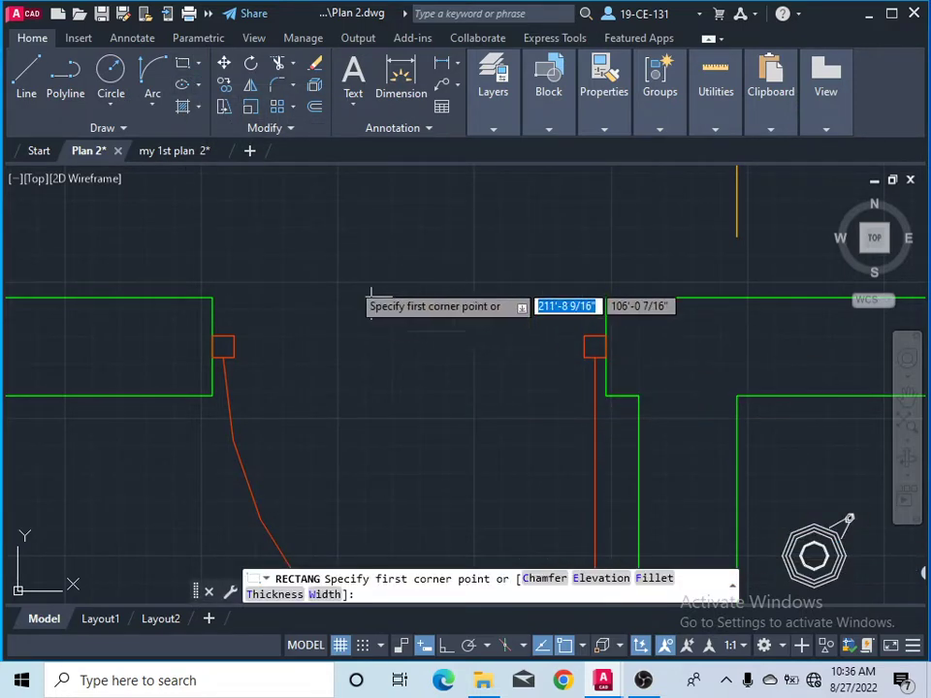
left_click(214, 206)
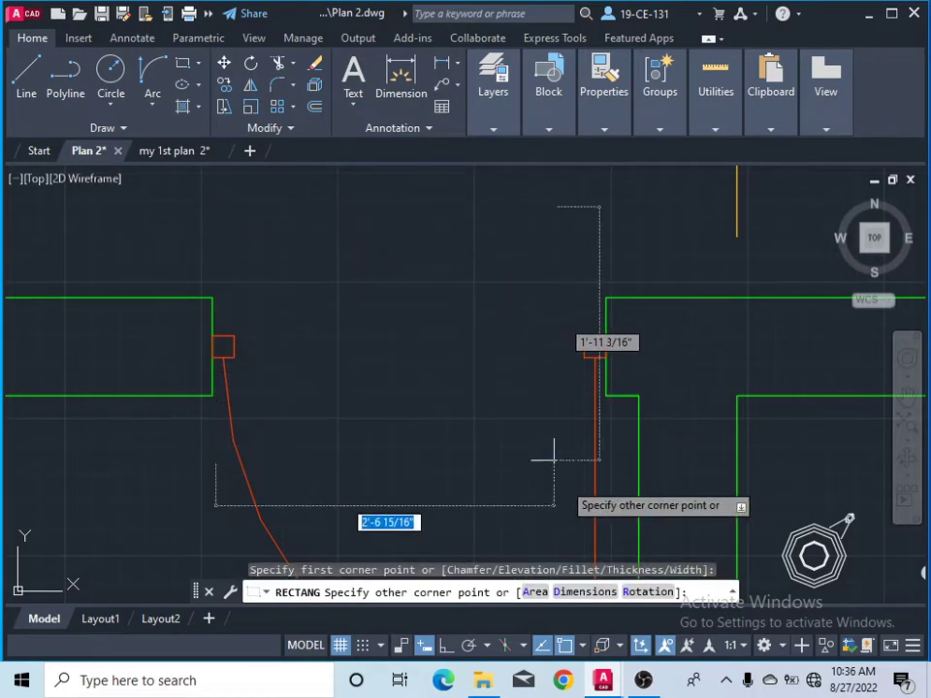
left_click(575, 593)
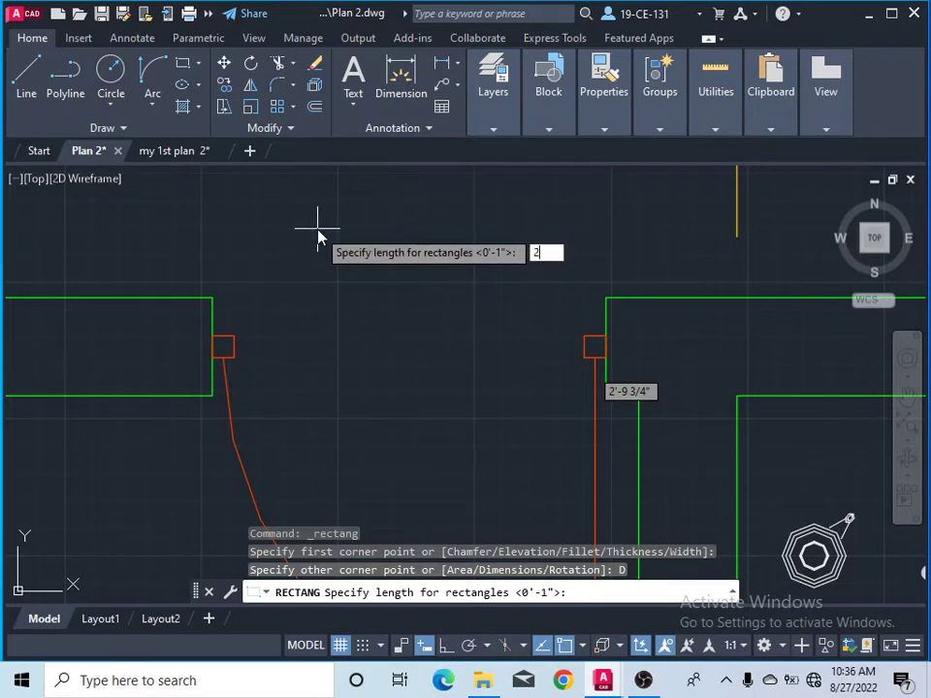
key("Return")
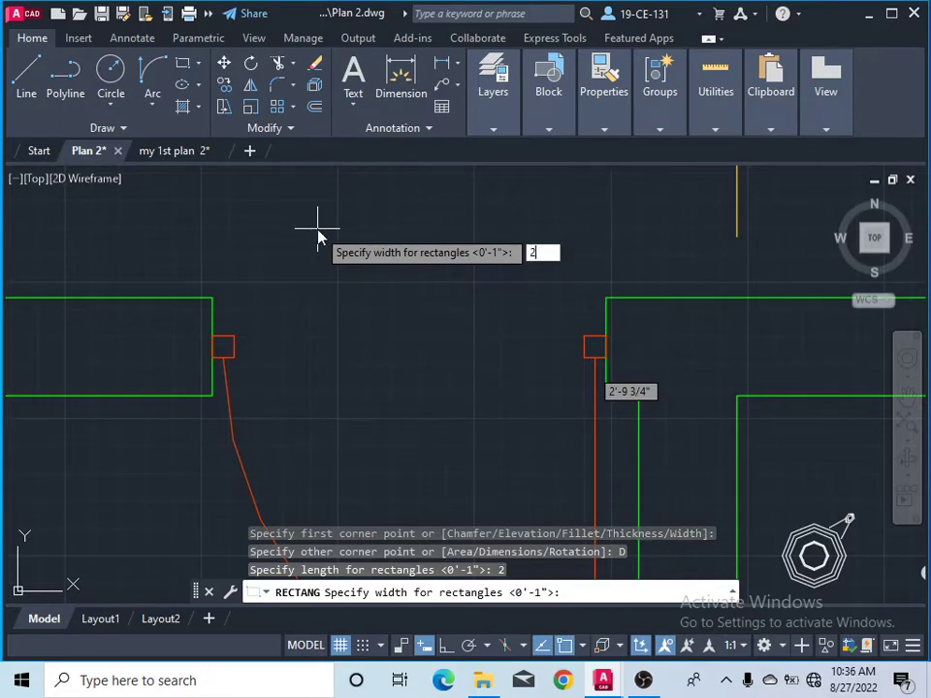
key("Return")
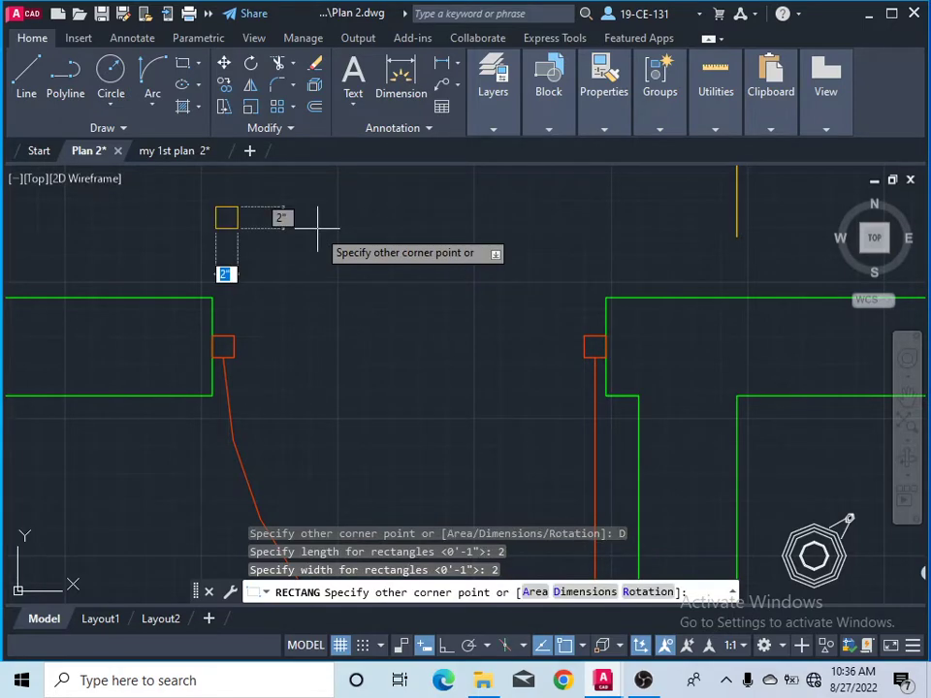
left_click(318, 229)
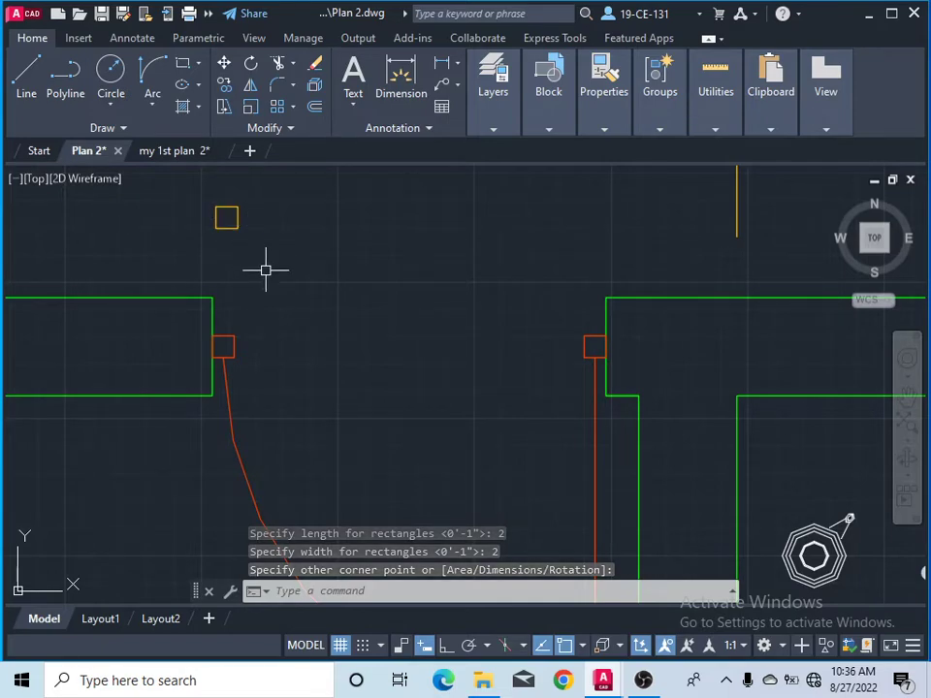
- Copy the 2" square 2'10" to the east as the second jamb above the exterior door
scroll(266, 268, "down", 4)
scroll(279, 248, "up", 4)
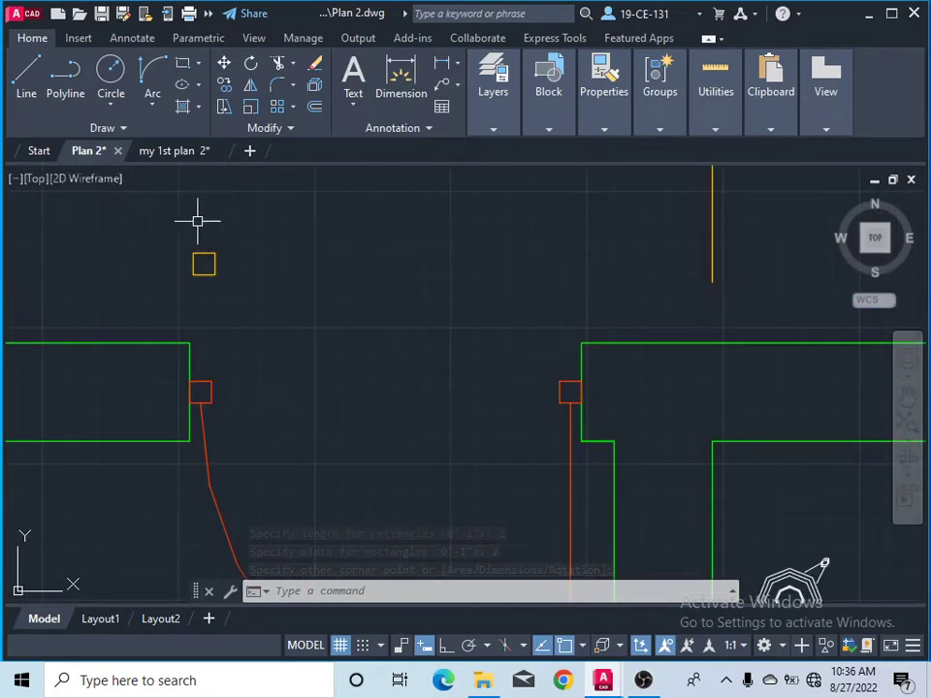
left_click(225, 85)
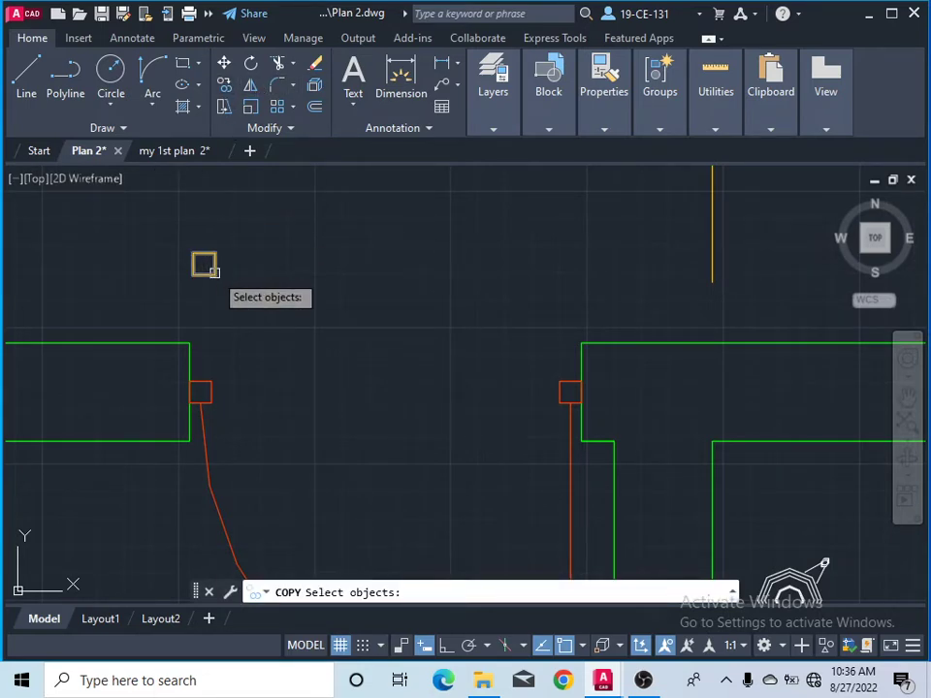
left_click(204, 263)
key("Return")
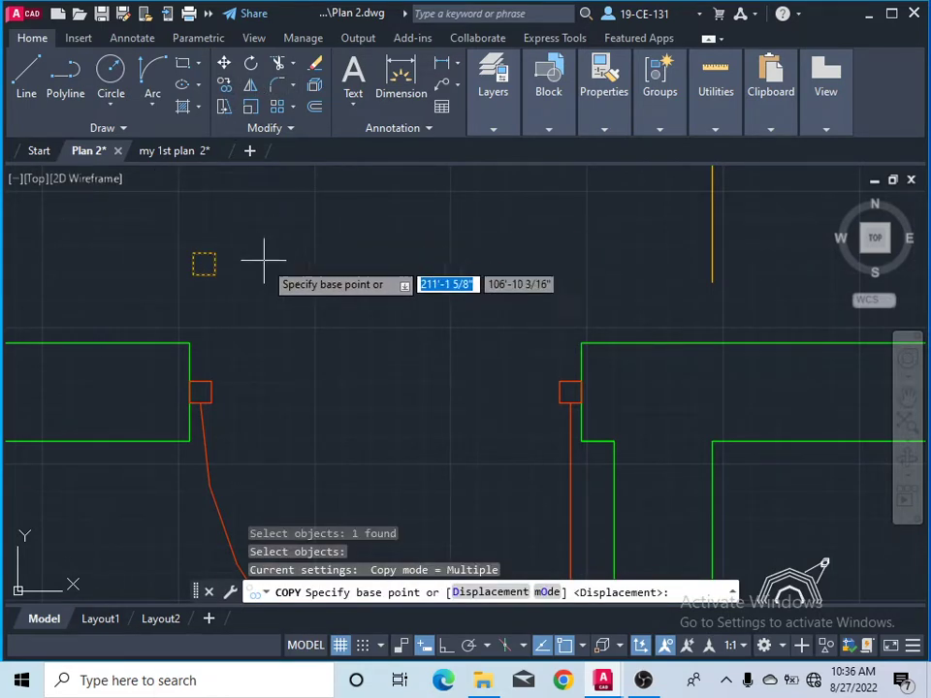
left_click(204, 264)
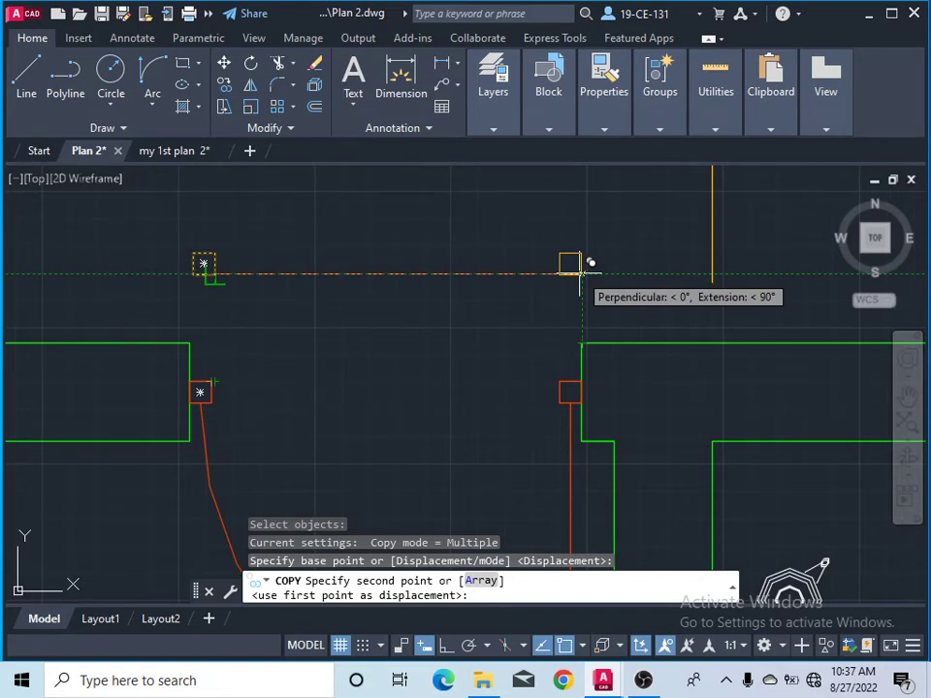
type("2'10")
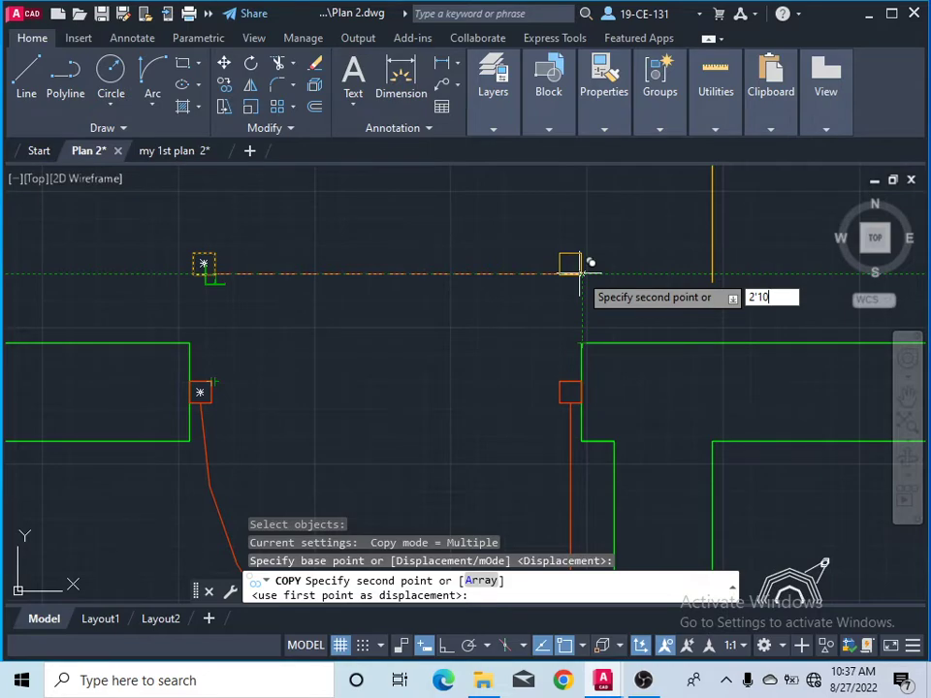
key("Return")
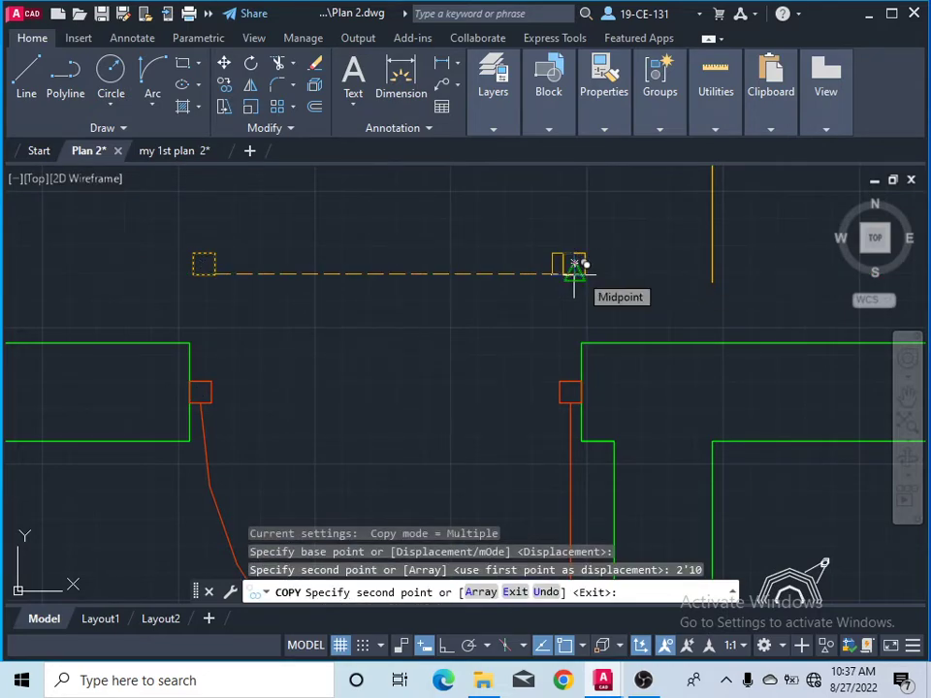
left_click(574, 272)
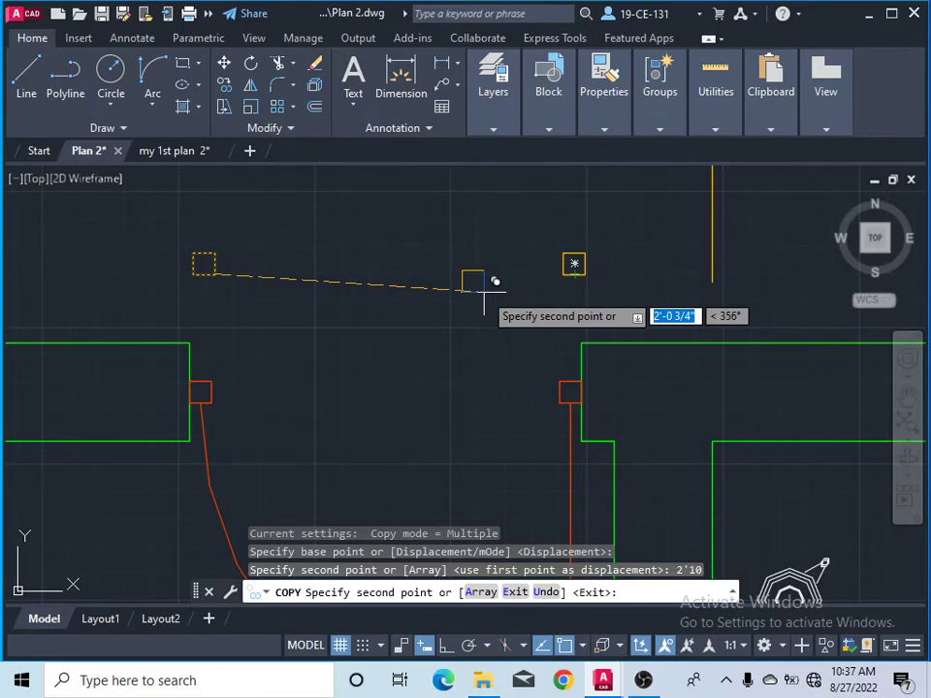
key("Return")
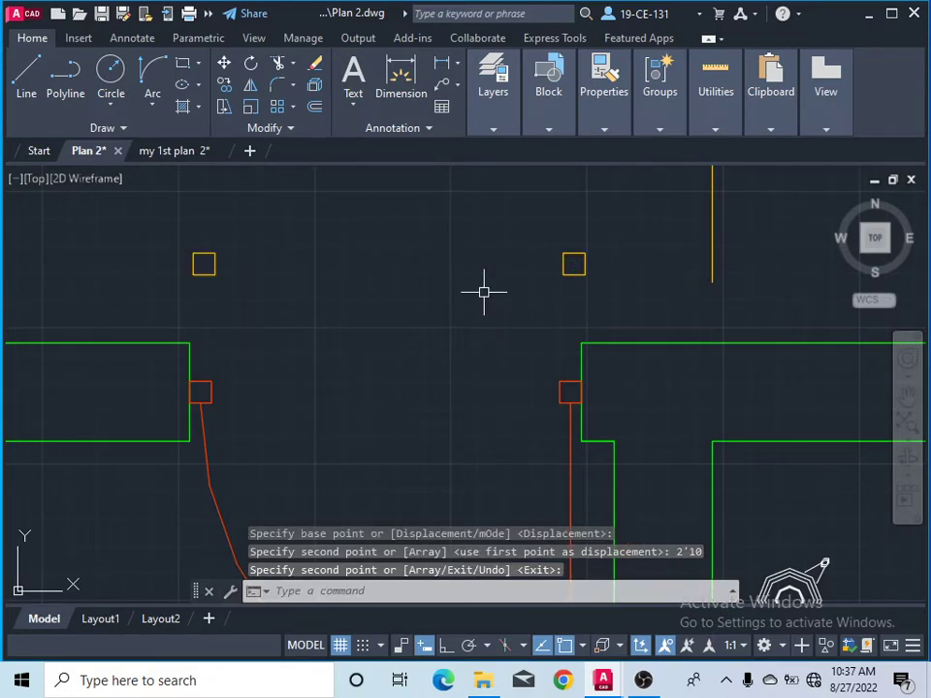
- Draw a 2'10" vertical door-leaf line with Ortho on, upward from the midpoint of the west square jamb's upper edge
scroll(484, 292, "down", 4)
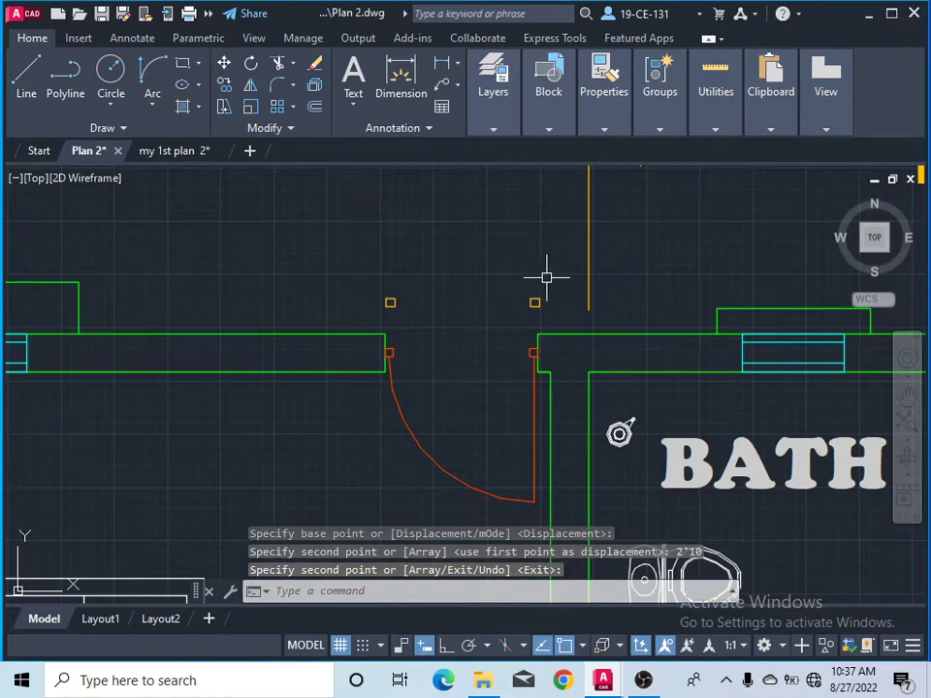
scroll(558, 286, "up", 2)
scroll(546, 294, "down", 4)
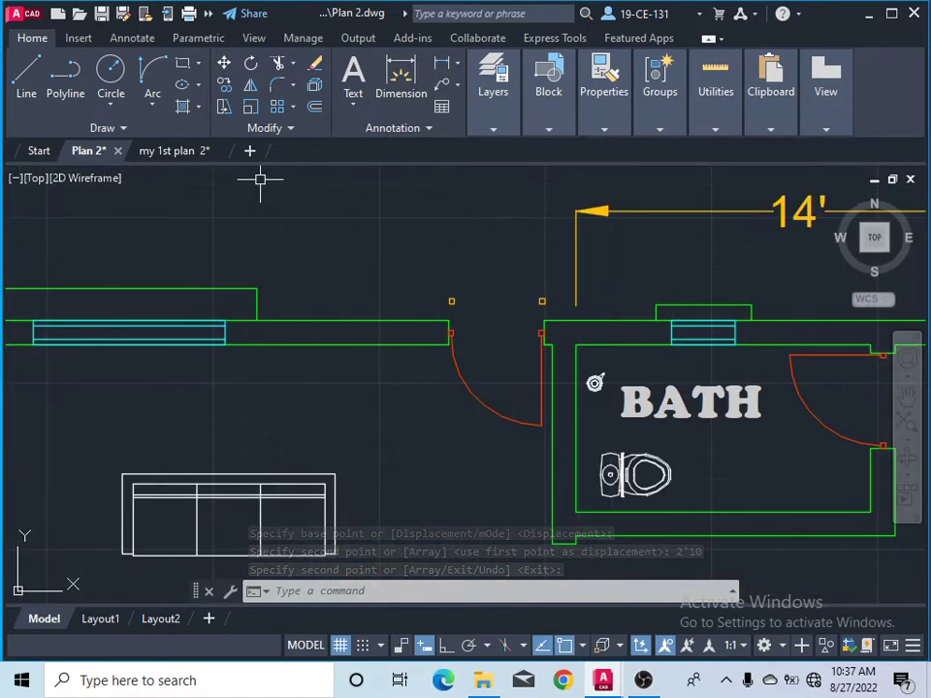
left_click(24, 80)
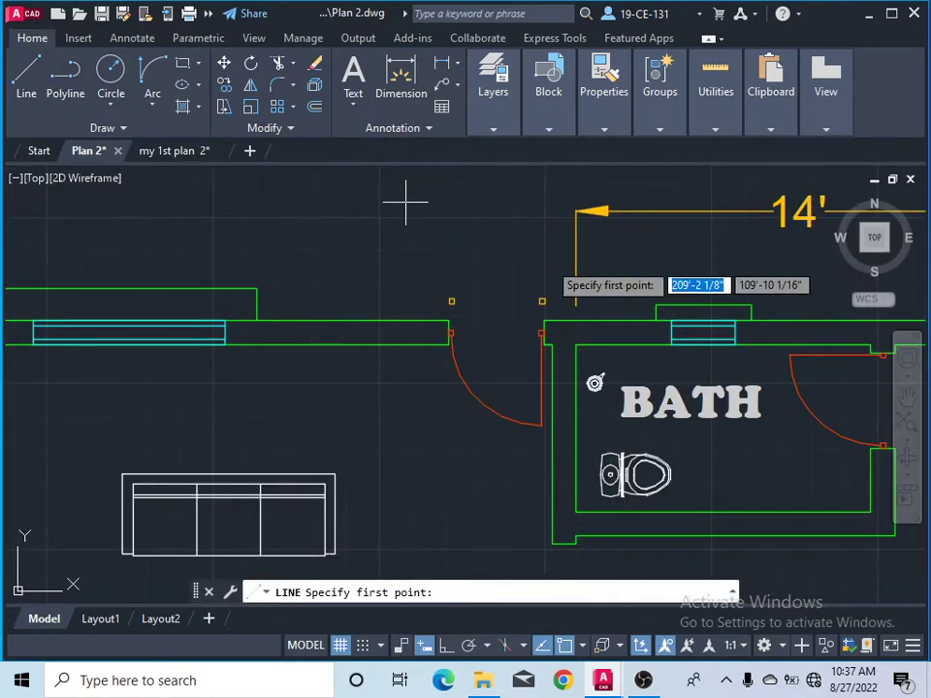
scroll(573, 264, "up", 2)
scroll(557, 265, "up", 2)
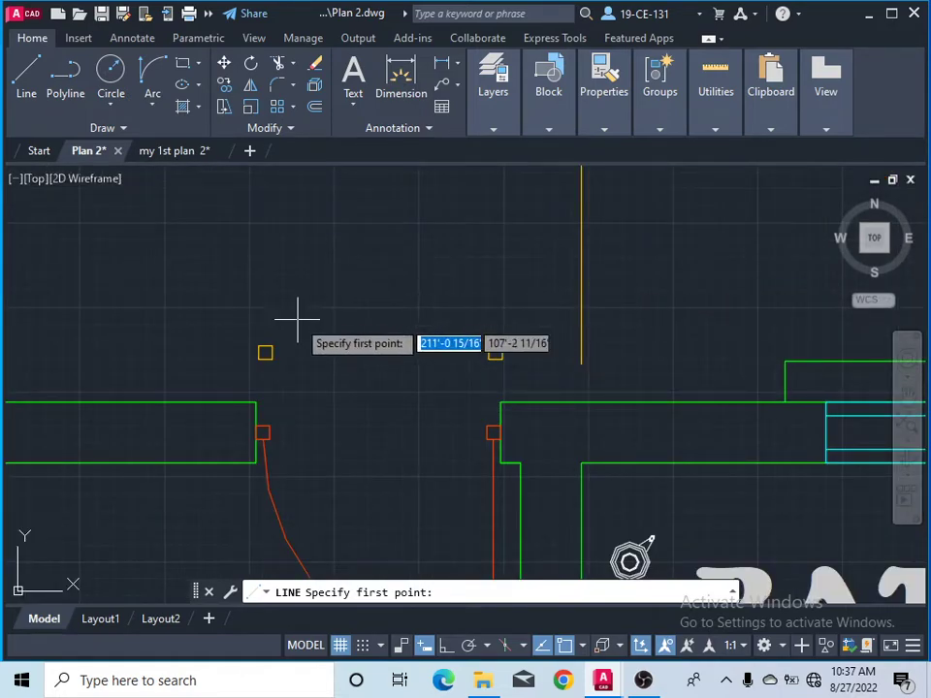
scroll(297, 317, "up", 3)
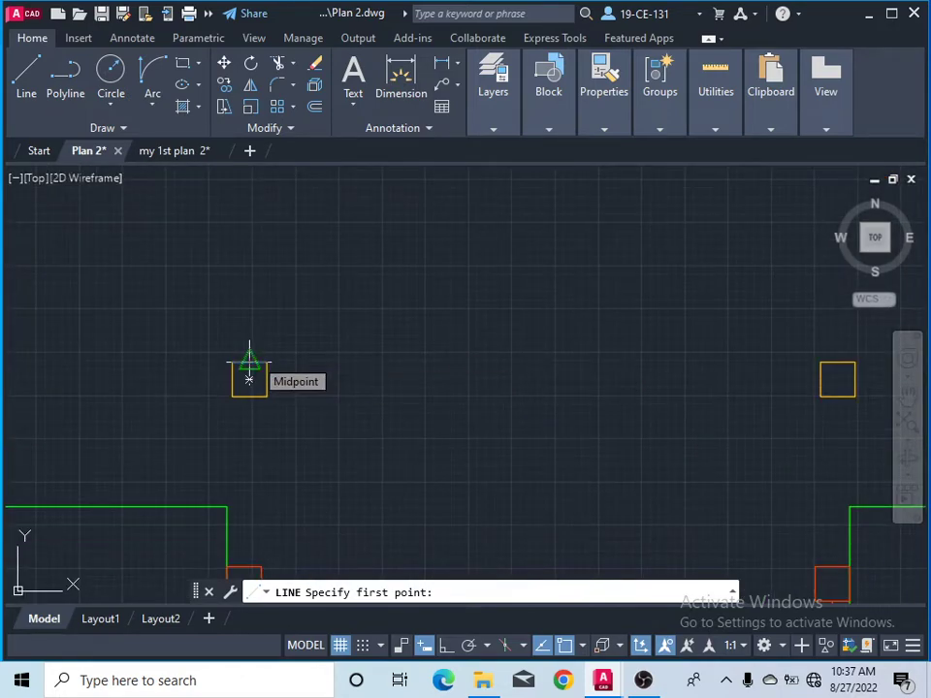
scroll(251, 360, "up", 3)
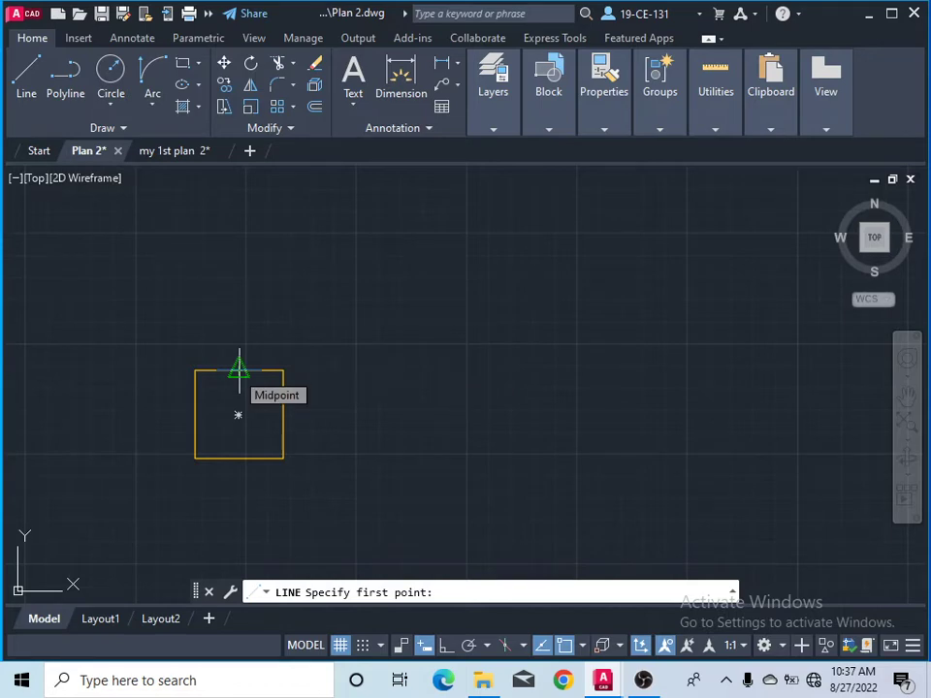
left_click(239, 368)
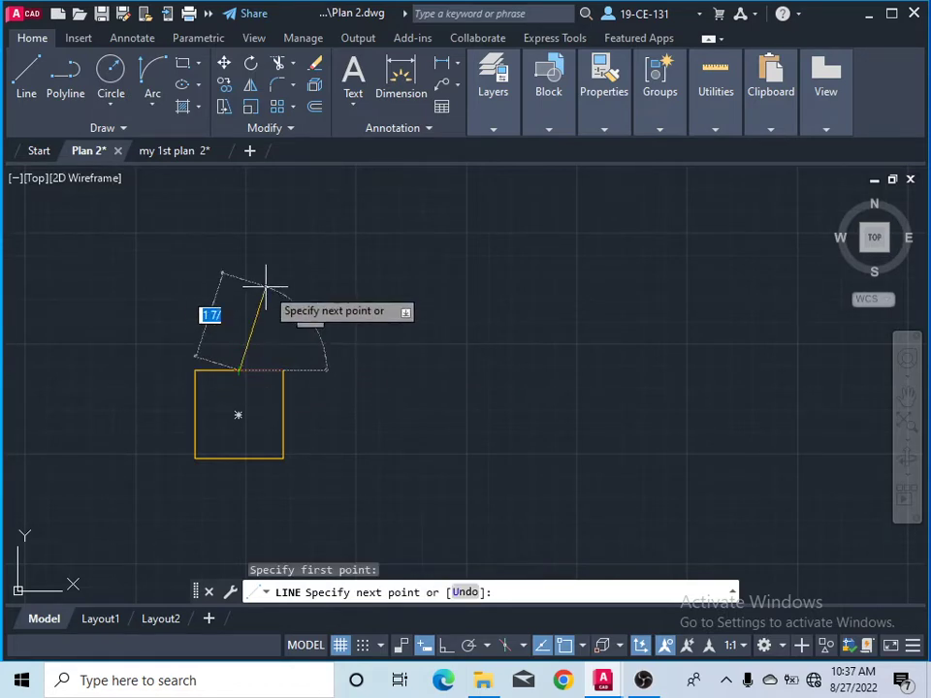
left_click(445, 647)
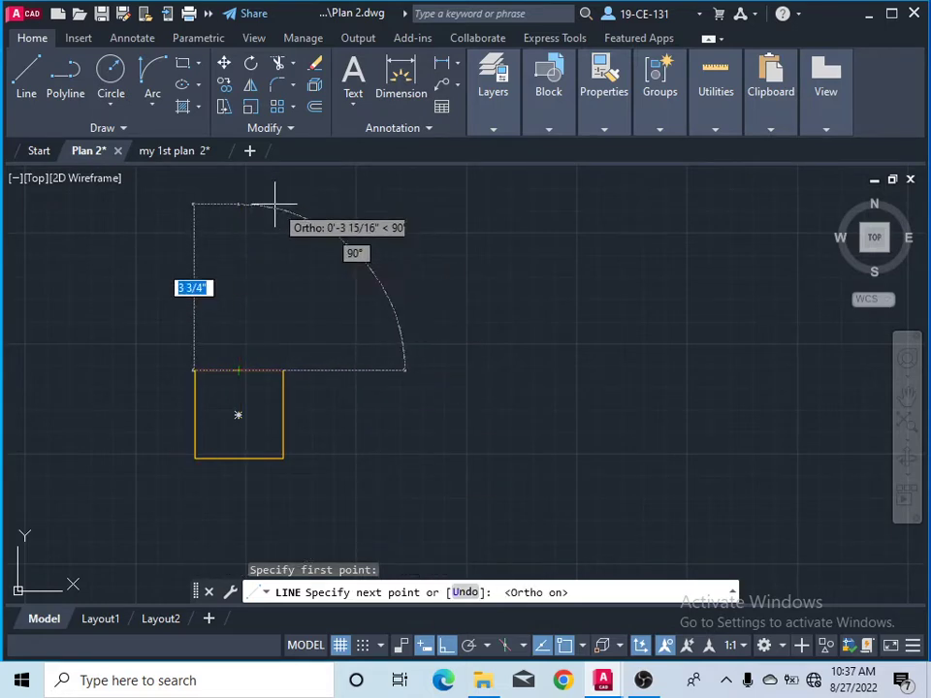
scroll(281, 242, "down", 8)
scroll(310, 272, "up", 3)
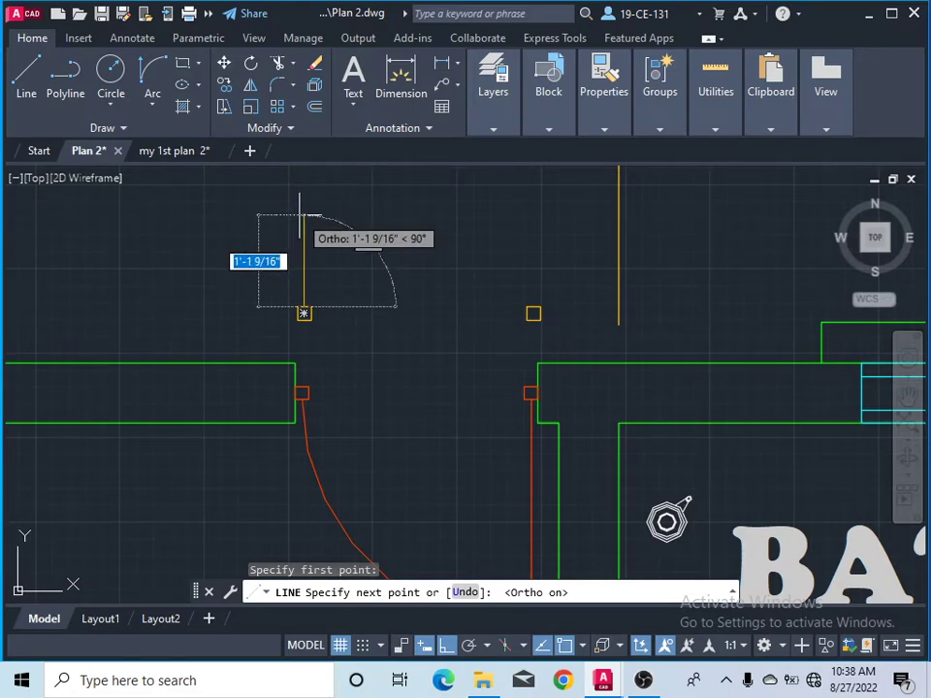
type("2")
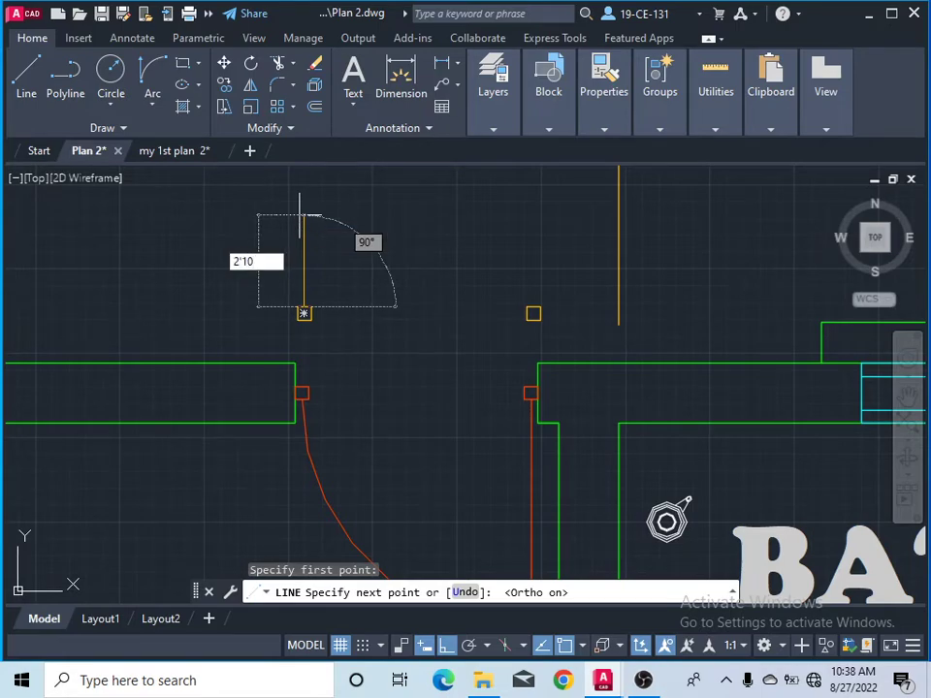
type("'10")
key("Return")
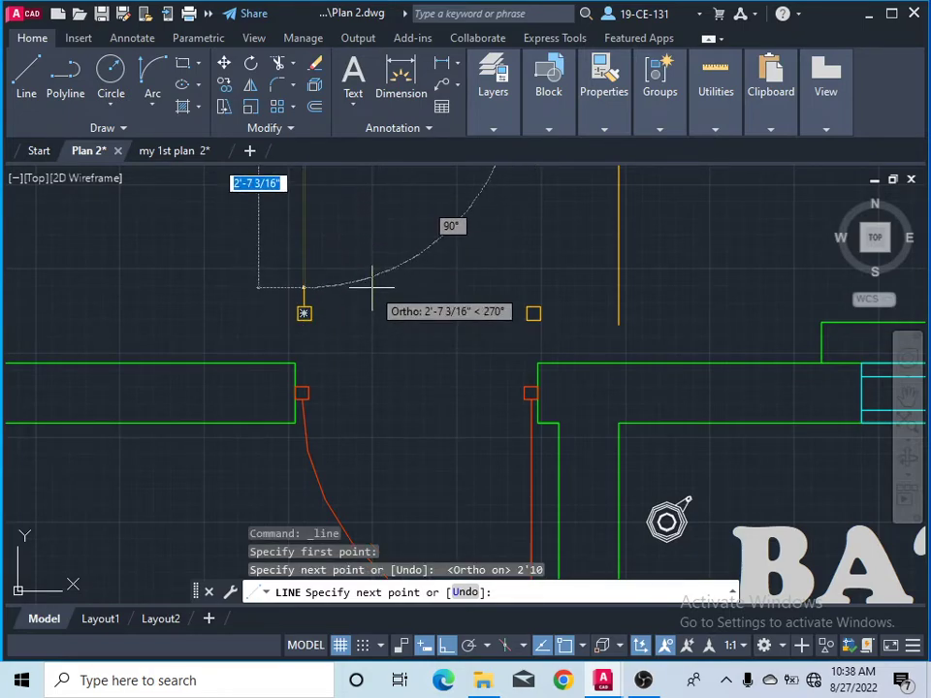
key("Return")
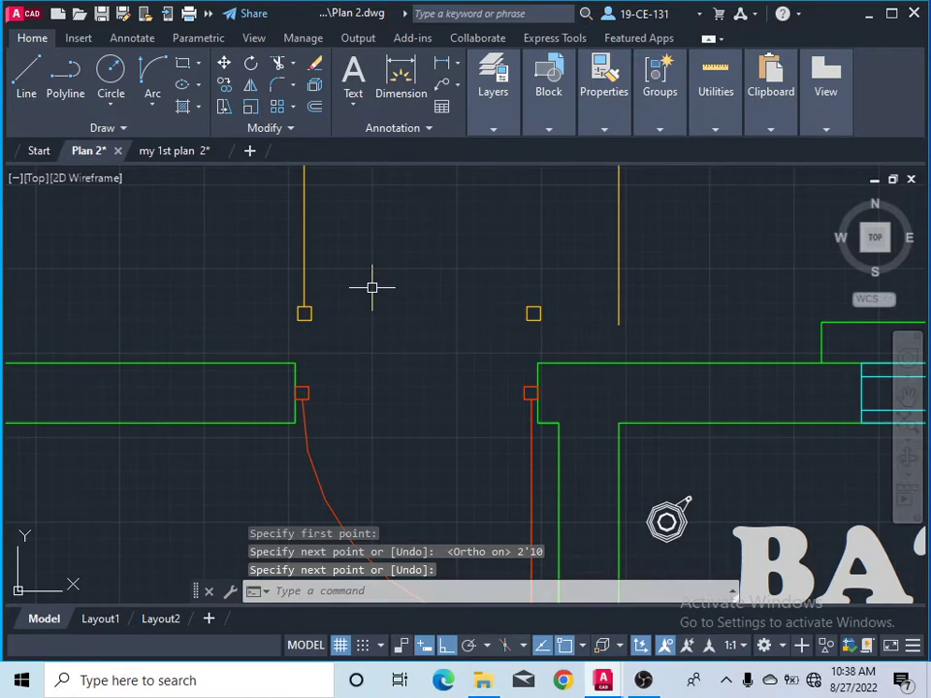
- Draw the door swing as a Start, End, Direction arc from the leaf's upper end to the upper-edge midpoint of the east jamb
scroll(374, 293, "down", 4)
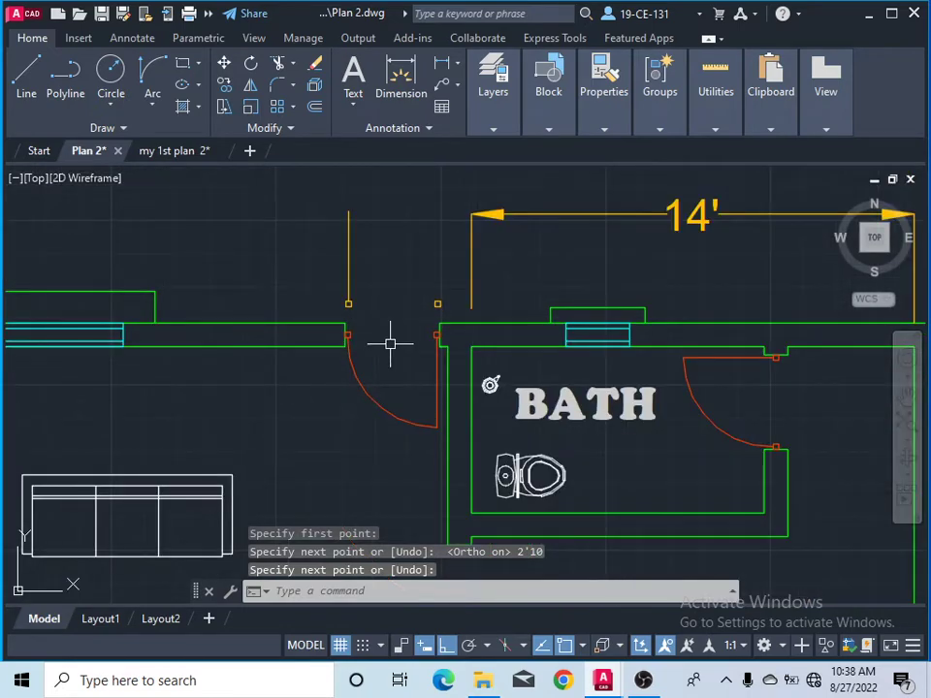
left_click(151, 107)
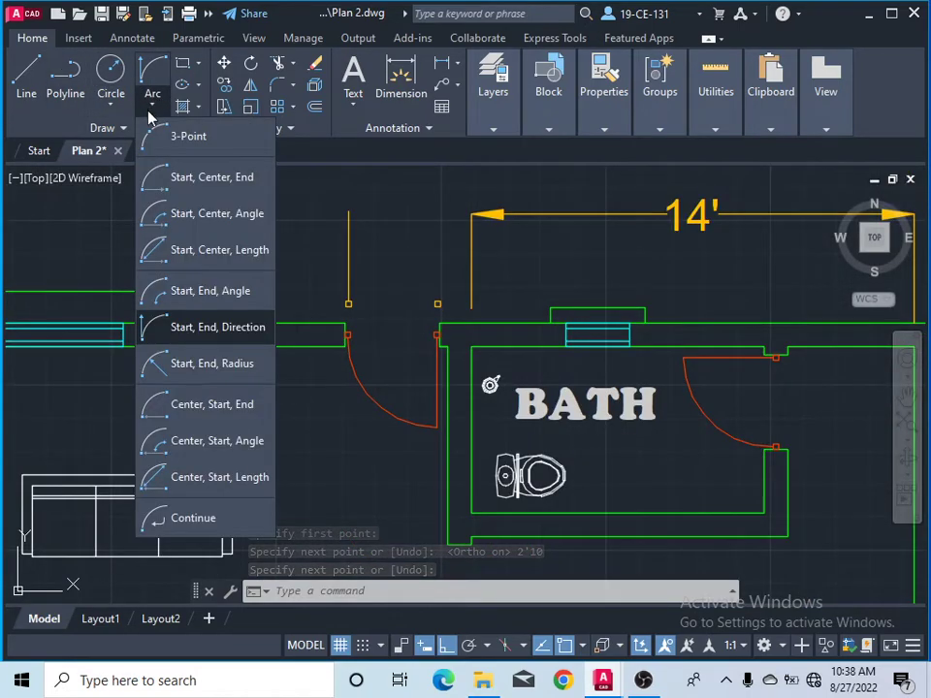
left_click(189, 332)
scroll(341, 201, "up", 4)
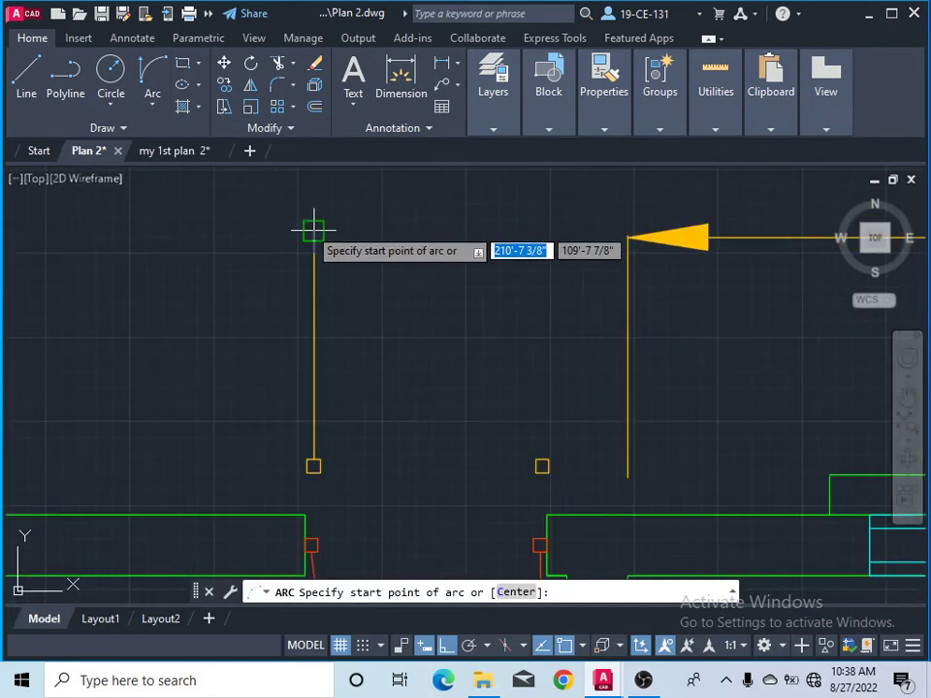
left_click(314, 231)
scroll(563, 480, "up", 2)
scroll(563, 479, "up", 3)
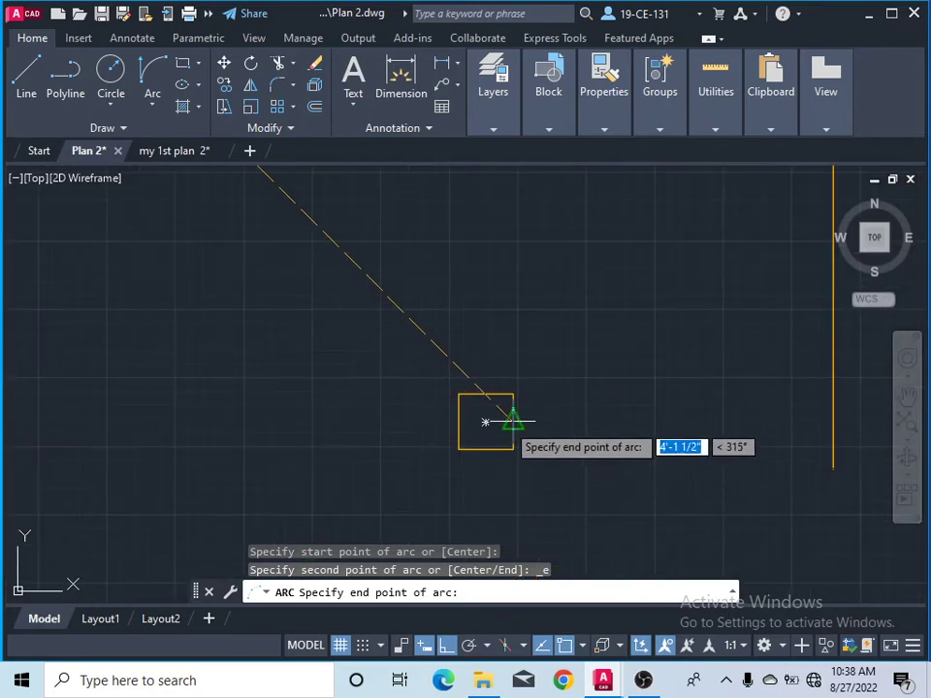
left_click(486, 421)
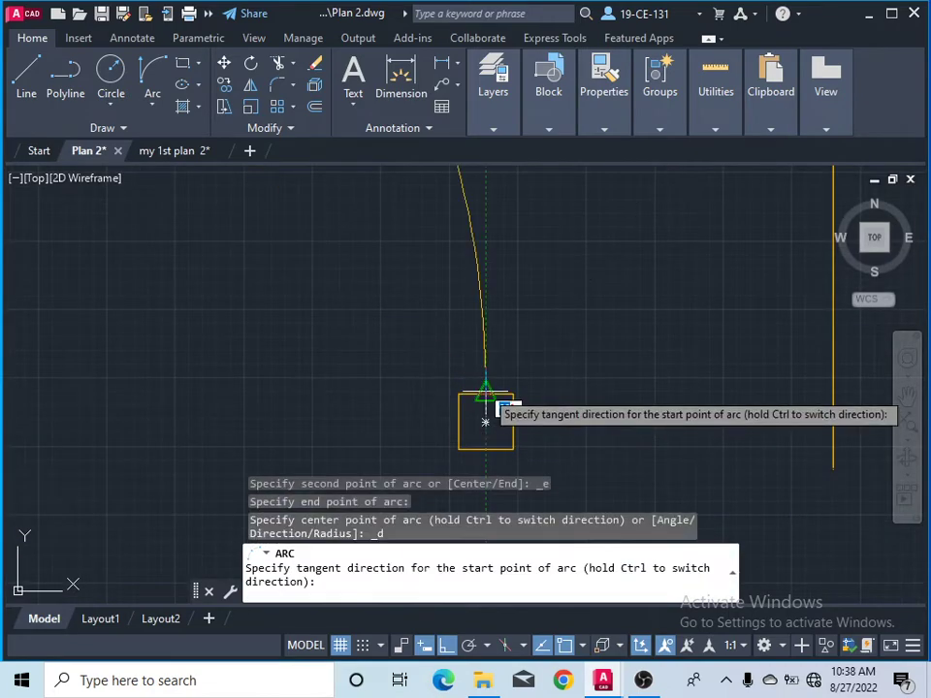
left_click(466, 289)
scroll(491, 290, "down", 3)
scroll(495, 287, "down", 5)
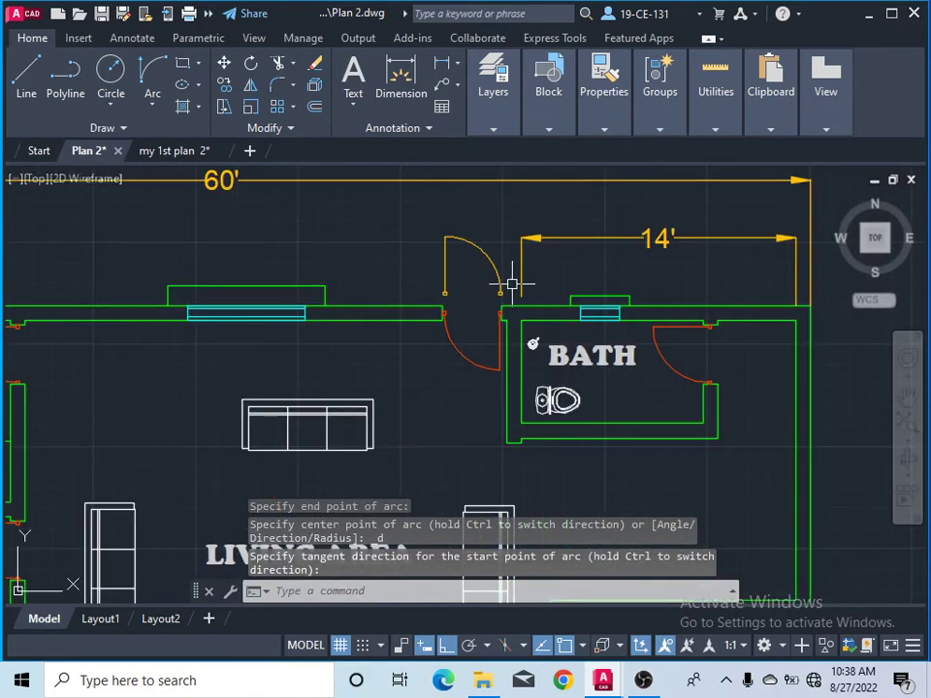
- Group the new door's leaf line, swing arc and both square jambs above the exterior opening
scroll(515, 254, "up", 4)
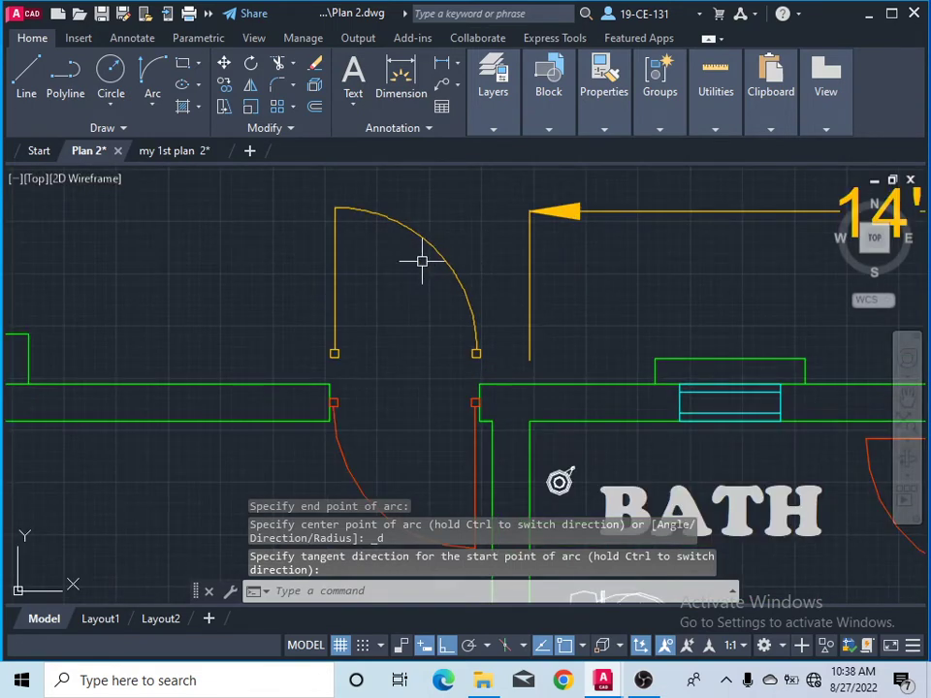
left_click(472, 222)
left_click(297, 282)
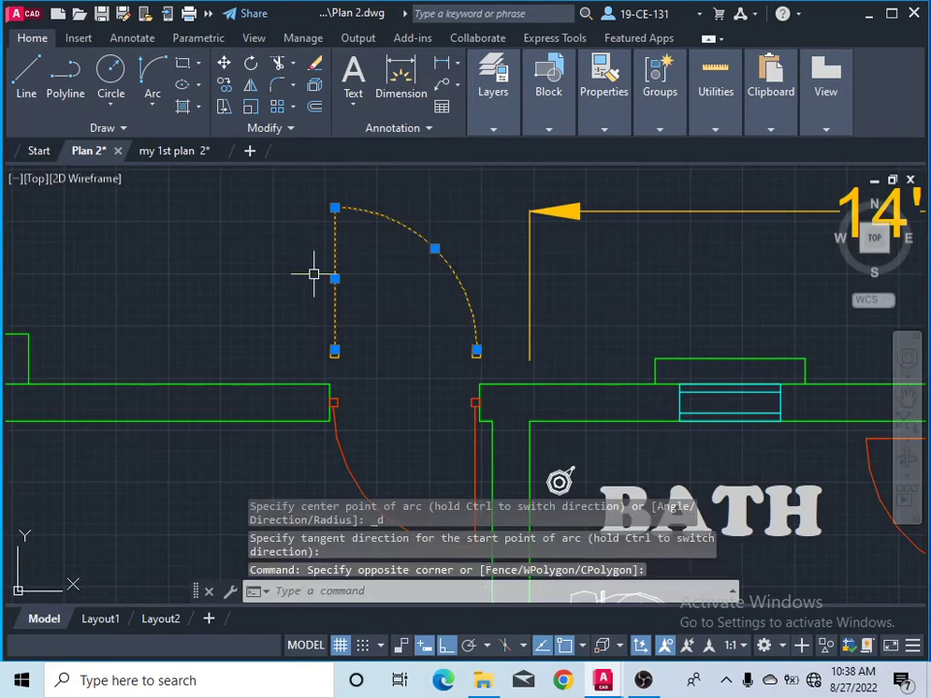
scroll(374, 363, "up", 4)
left_click(239, 310)
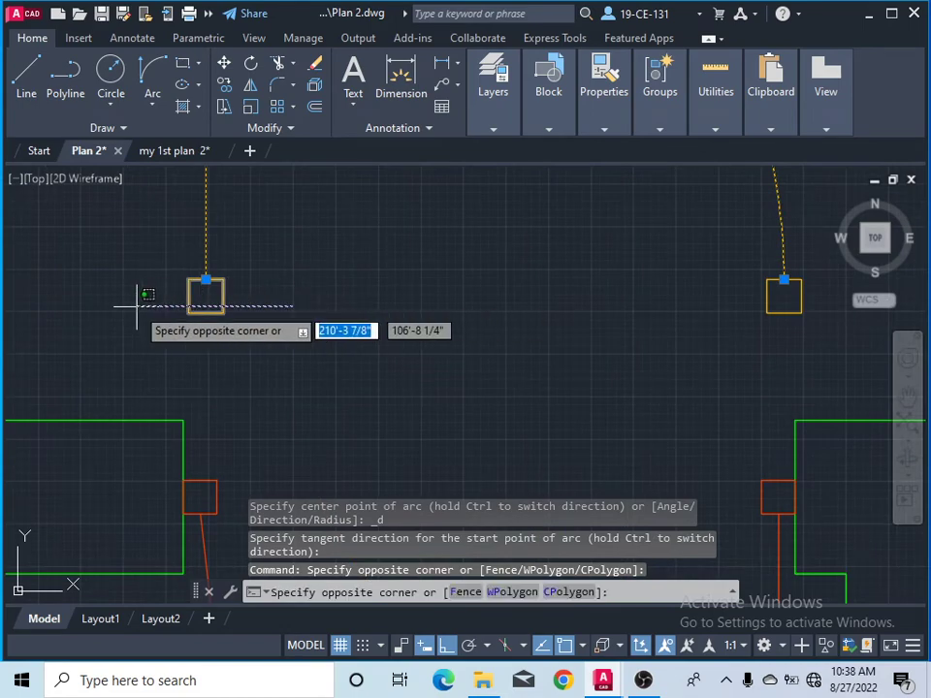
left_click(144, 295)
scroll(384, 319, "down", 4)
scroll(476, 317, "up", 2)
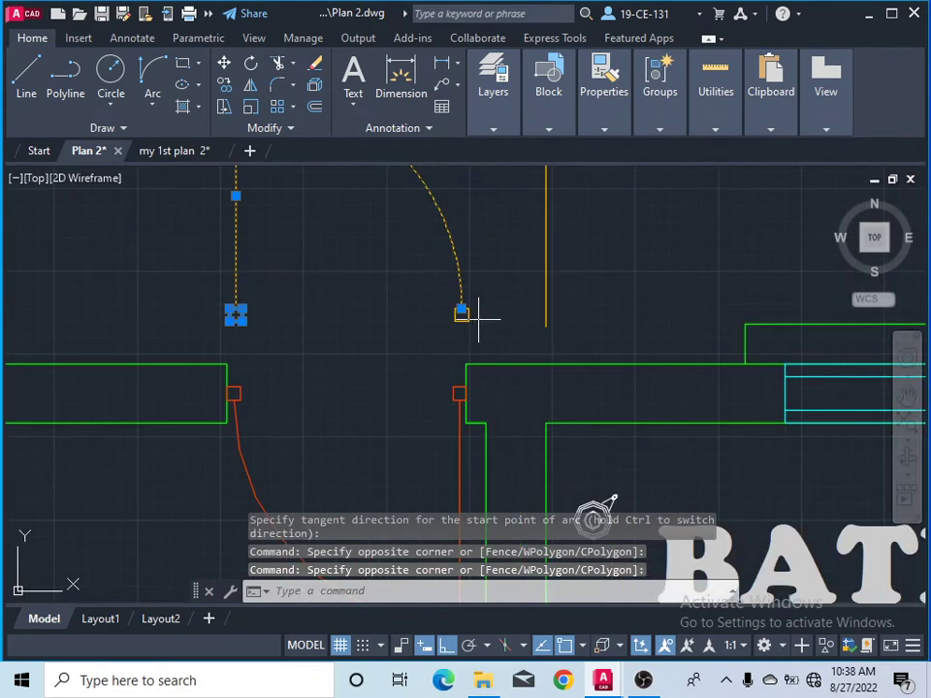
scroll(384, 335, "down", 4)
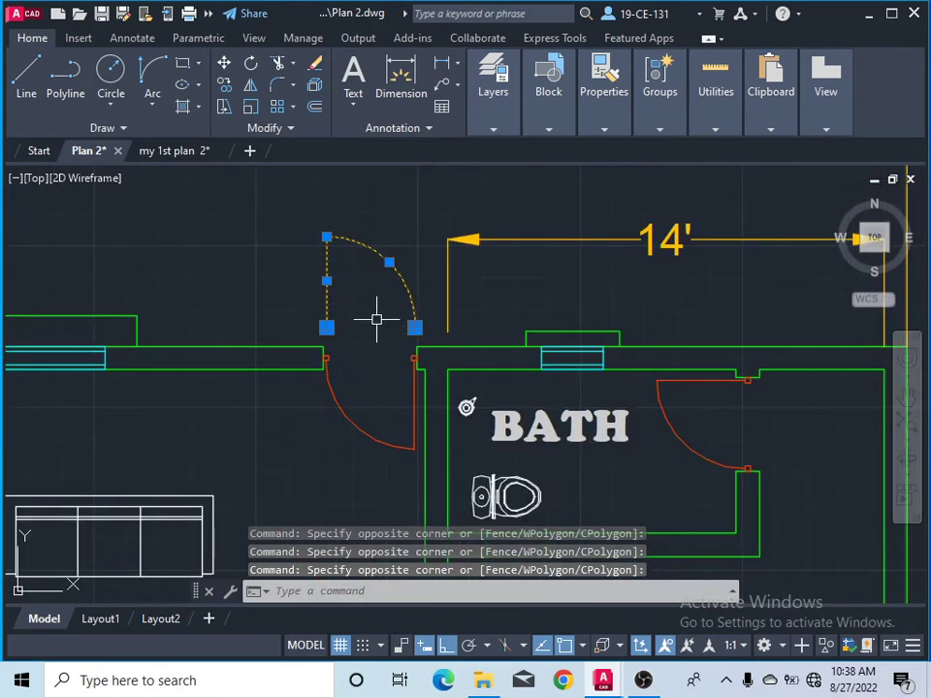
type("GROUP")
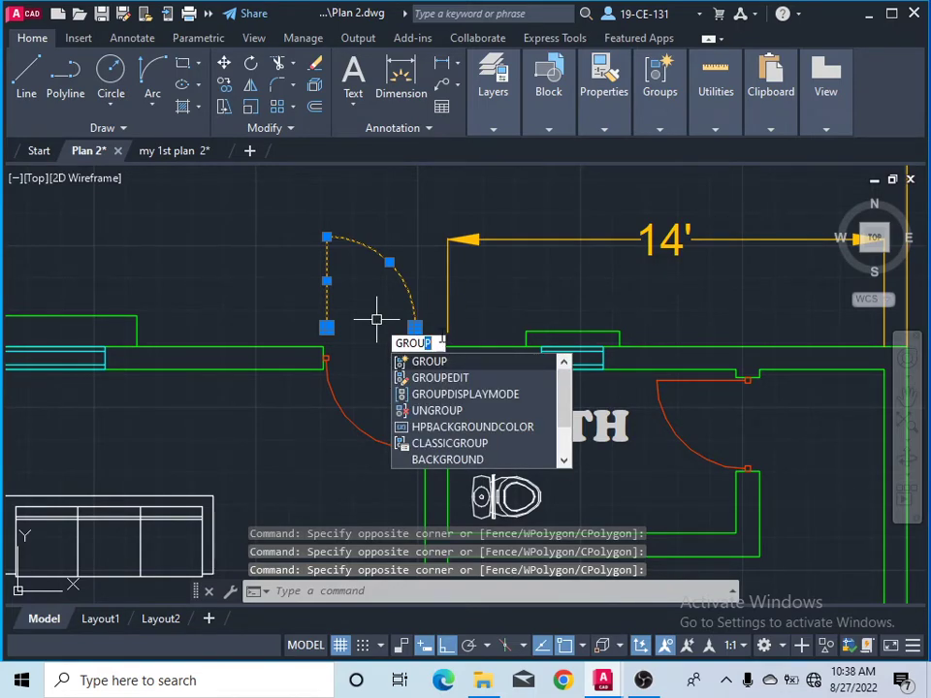
key("Return")
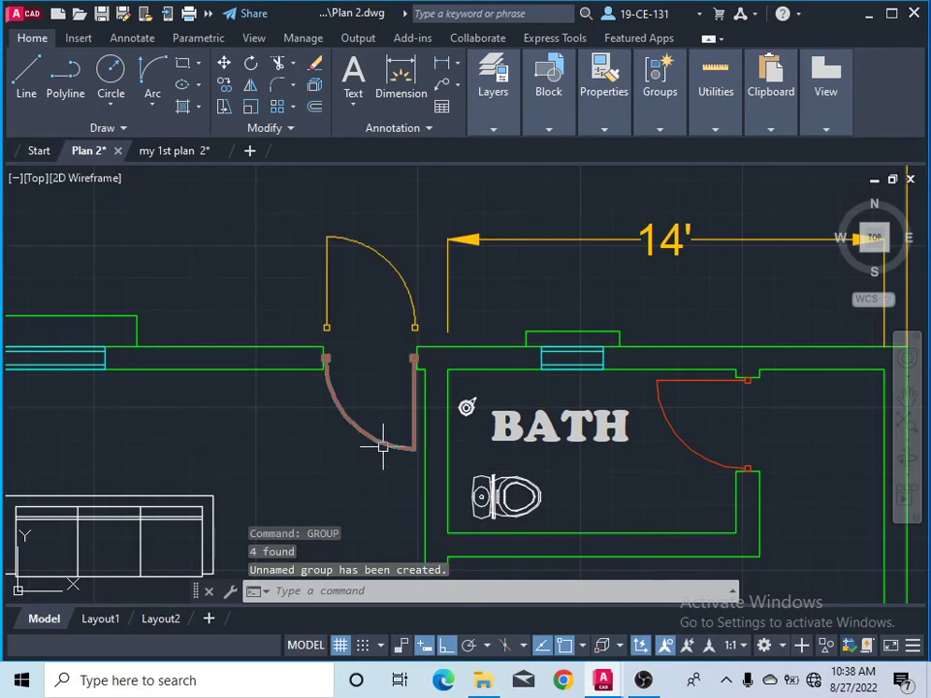
- Erase the old red door from the exterior wall opening beside the bath
left_click(354, 412)
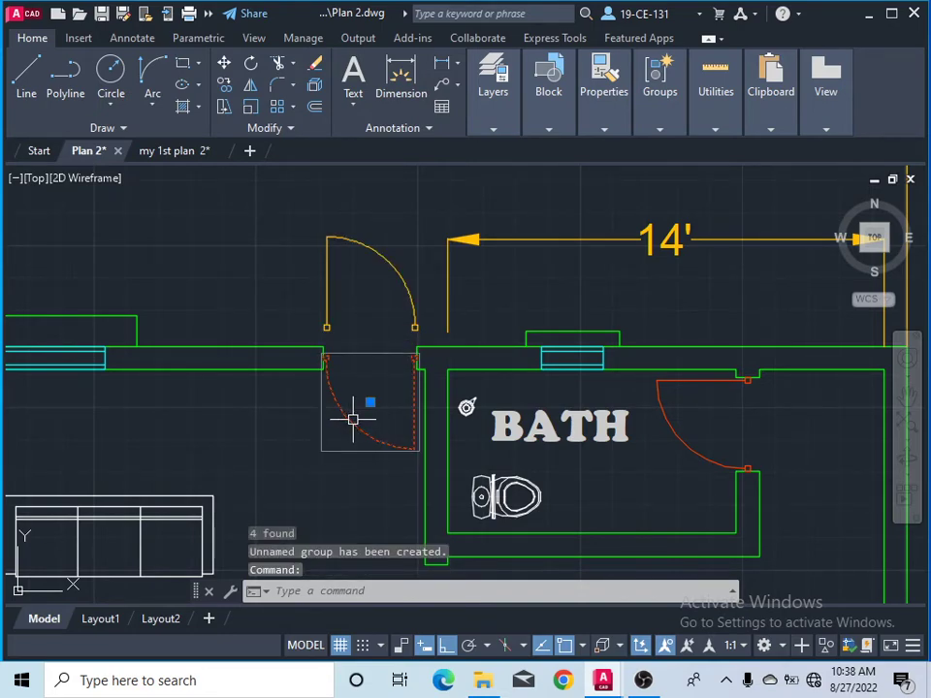
right_click(353, 415)
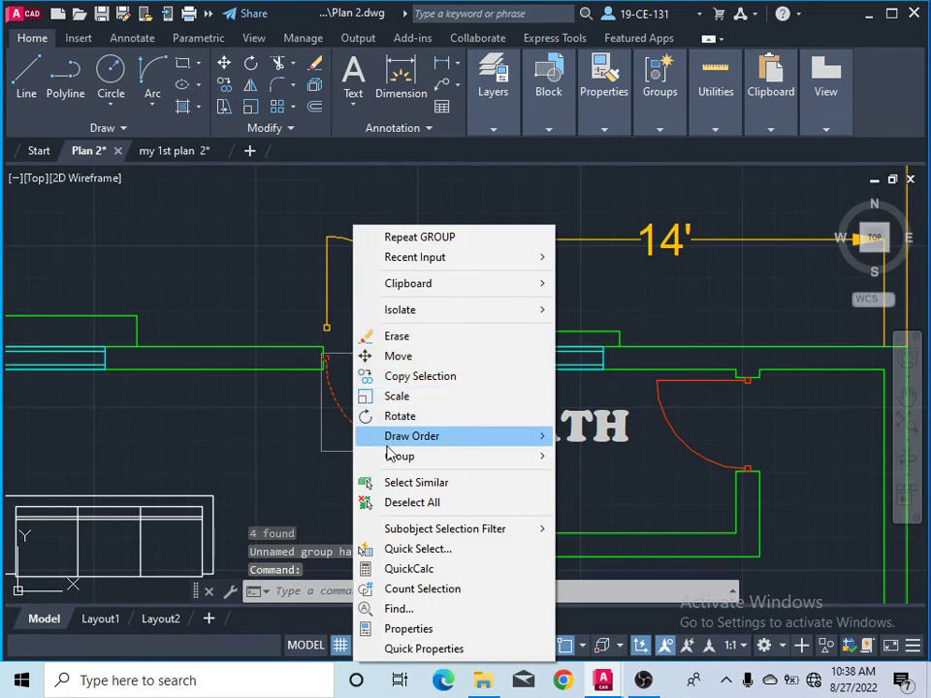
left_click(396, 337)
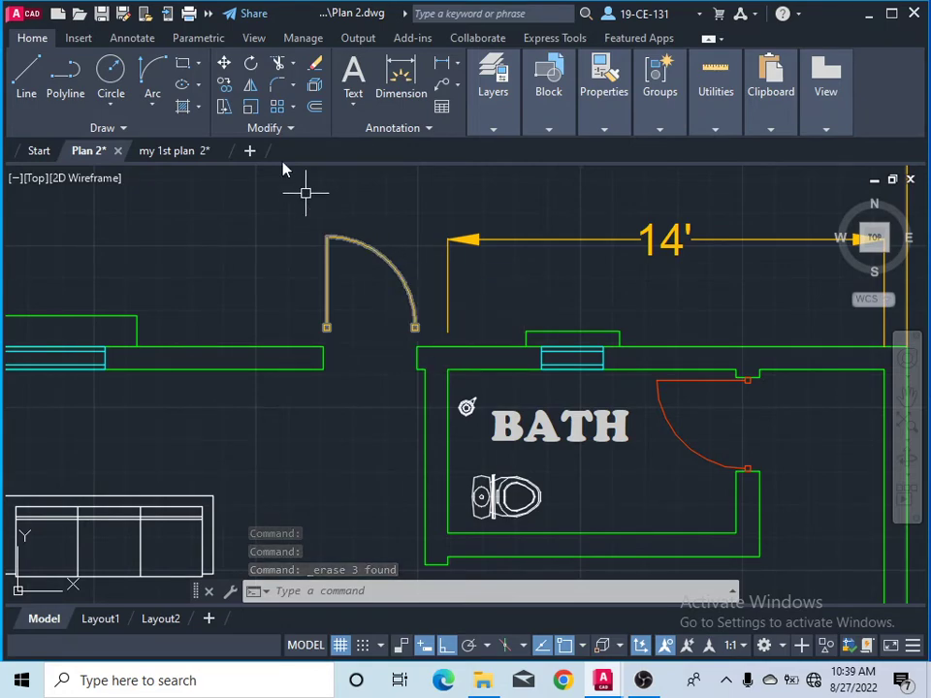
- Mirror the grouped door across a vertical line along its east jamb's outer edge, erasing the source
left_click(247, 87)
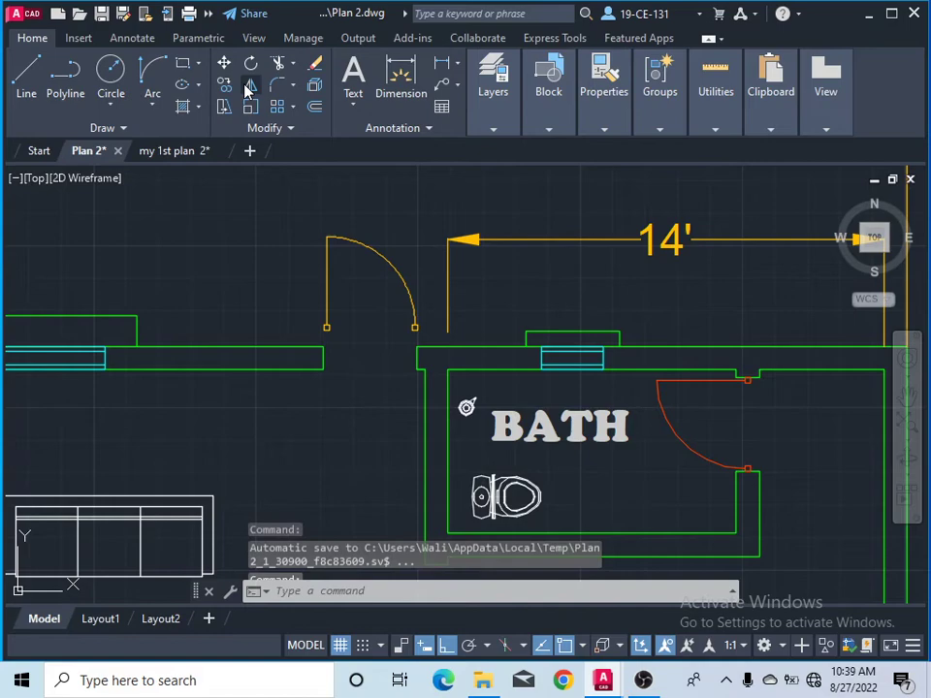
left_click(334, 238)
key("Return")
scroll(427, 342, "up", 4)
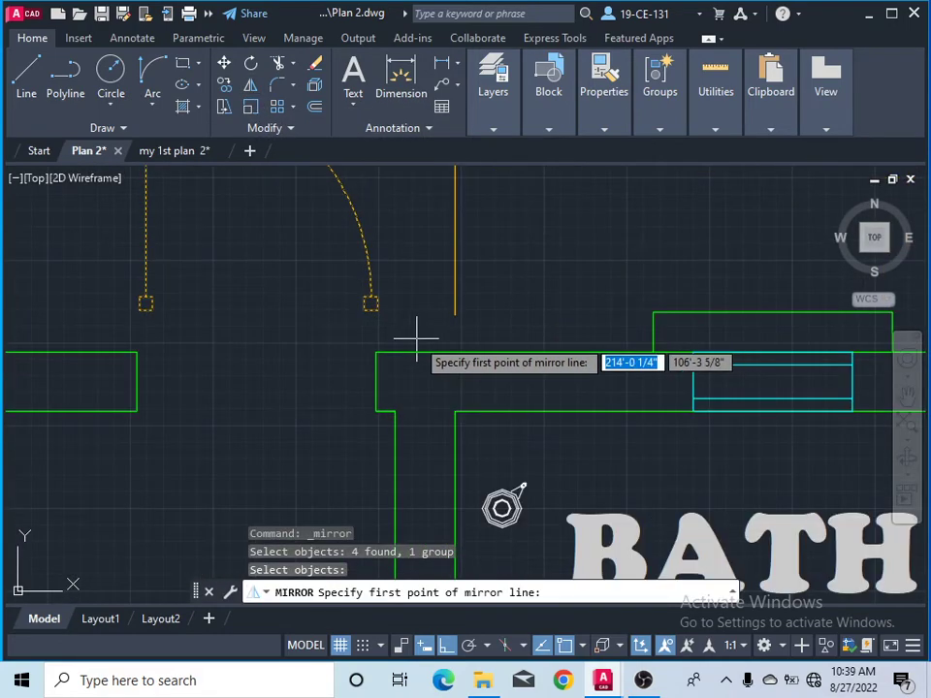
left_click(372, 304)
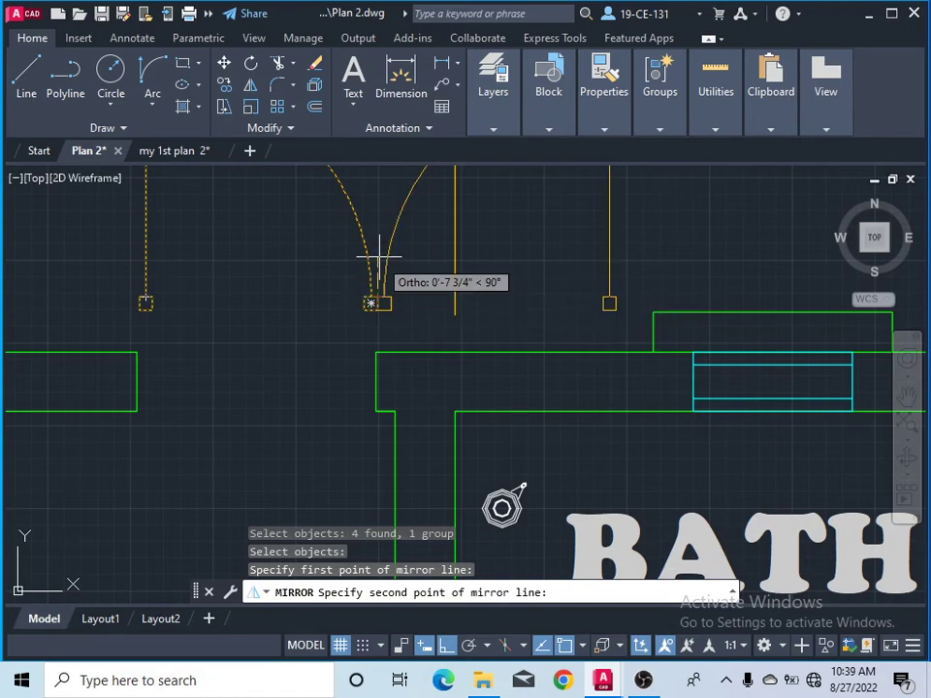
left_click(381, 257)
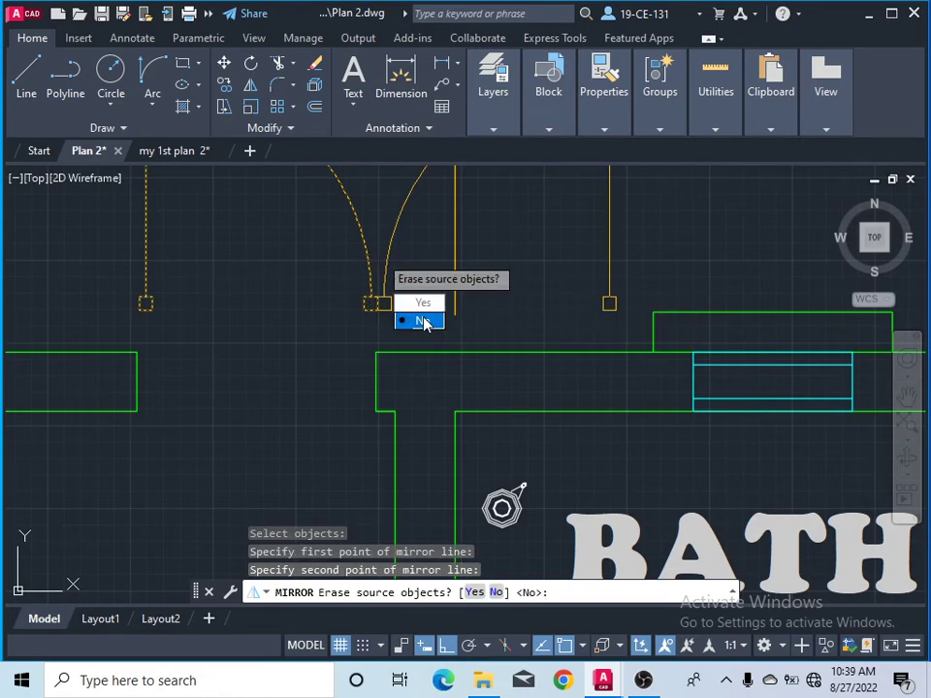
type("y")
key("Return")
scroll(362, 272, "down", 5)
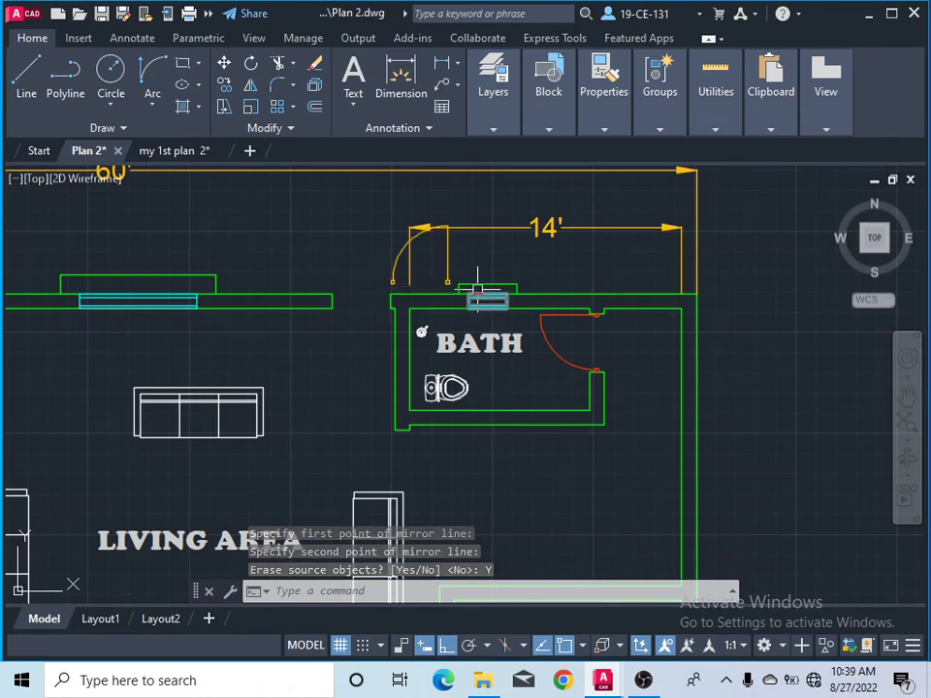
scroll(488, 251, "up", 2)
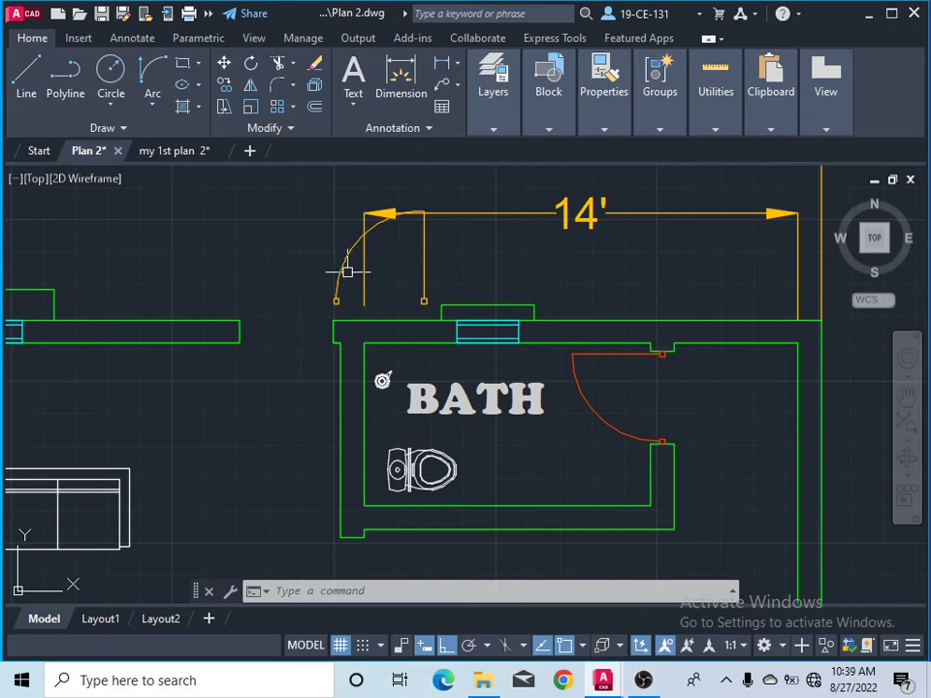
- Flip the grouped door downward by mirroring it across a horizontal line along the west jamb's lower edge, erasing the source
left_click(250, 87)
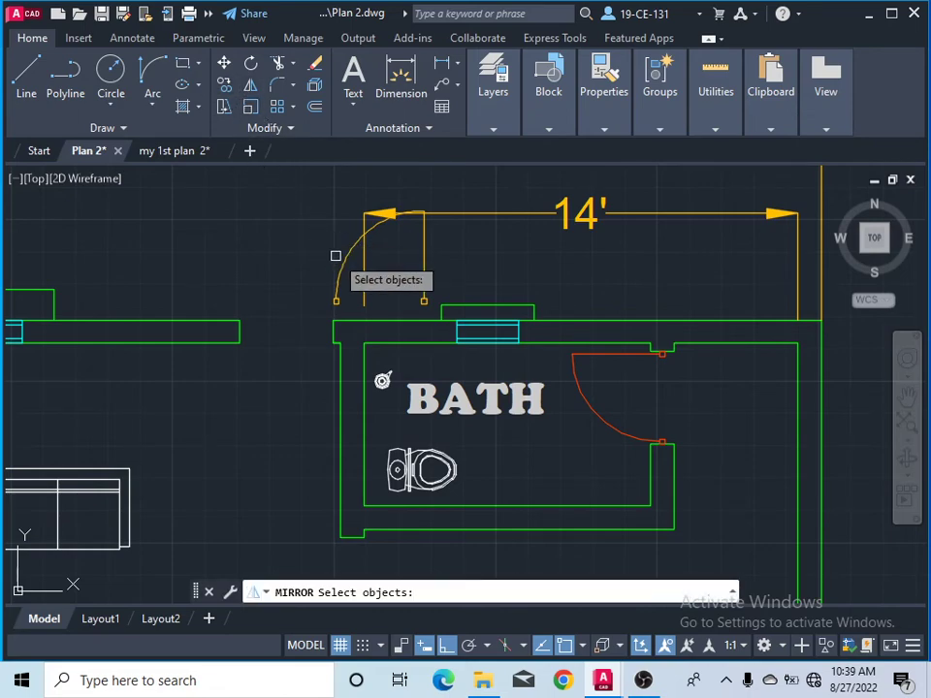
left_click(339, 264)
key("Return")
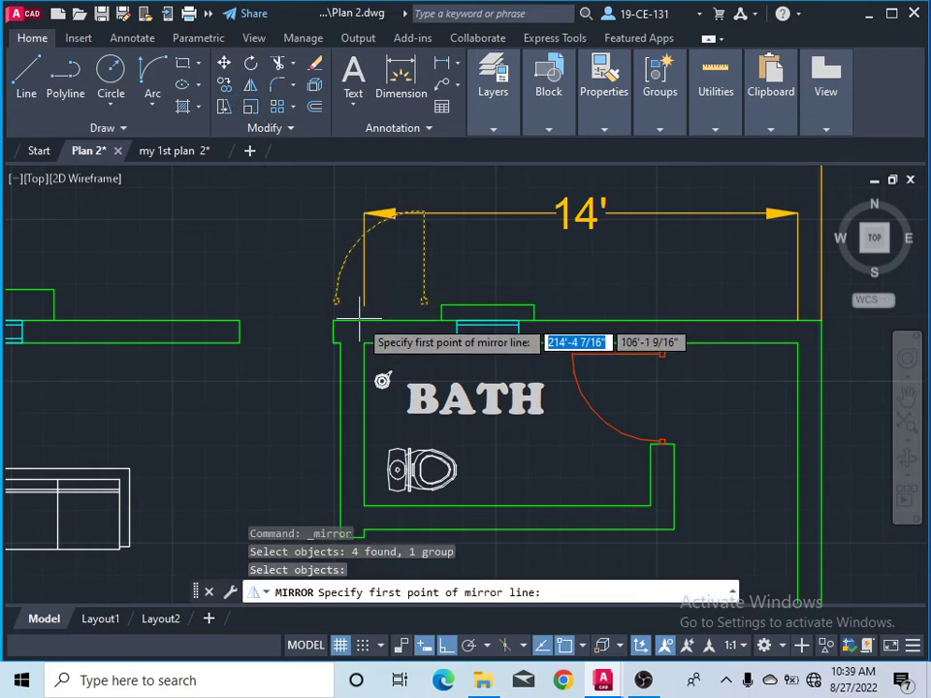
scroll(320, 303, "up", 3)
left_click(315, 282)
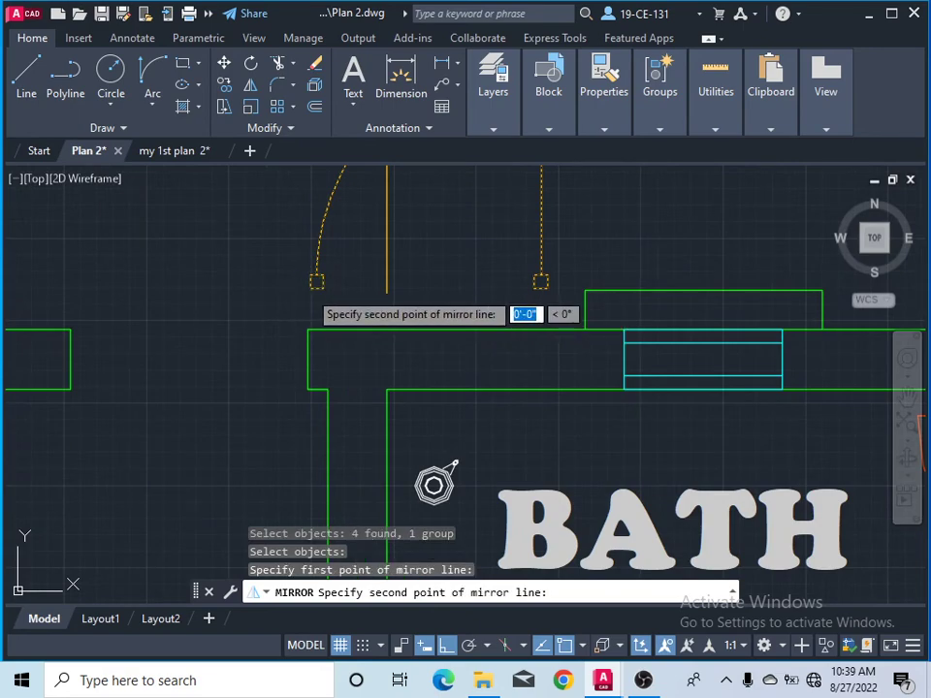
left_click(463, 280)
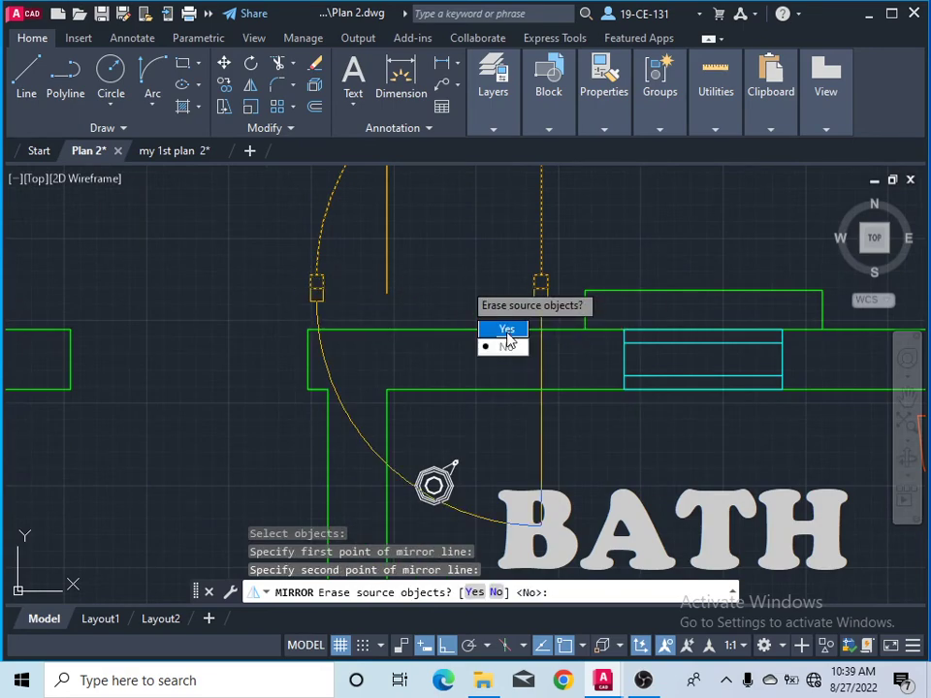
left_click(504, 329)
scroll(407, 247, "down", 2)
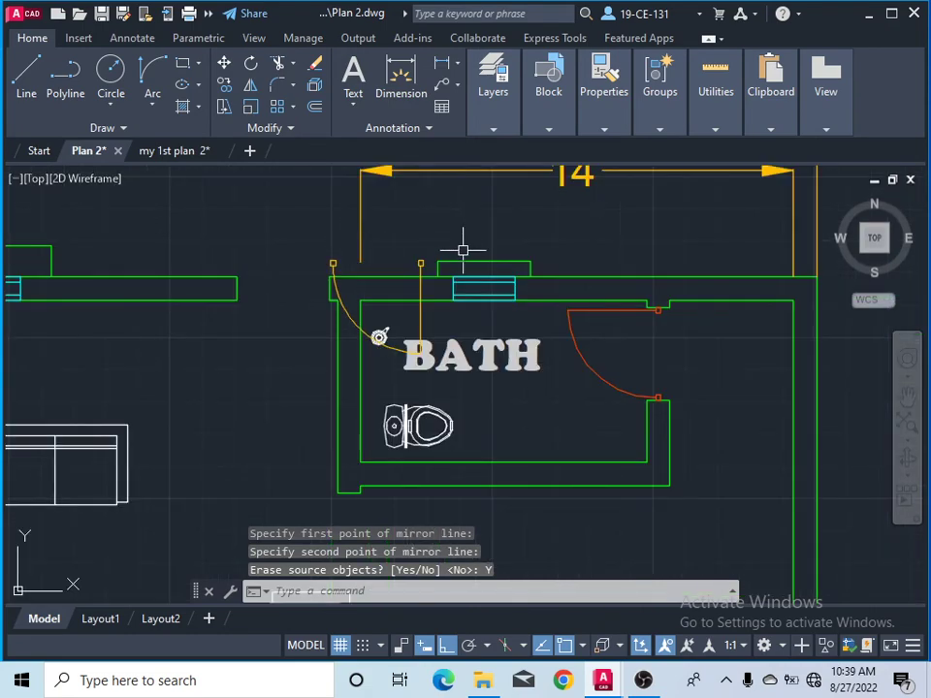
- With Ortho off, move the door from its east jamb's outer-edge midpoint to the midpoint of the opening's east wall end
scroll(422, 264, "up", 3)
left_click(416, 264)
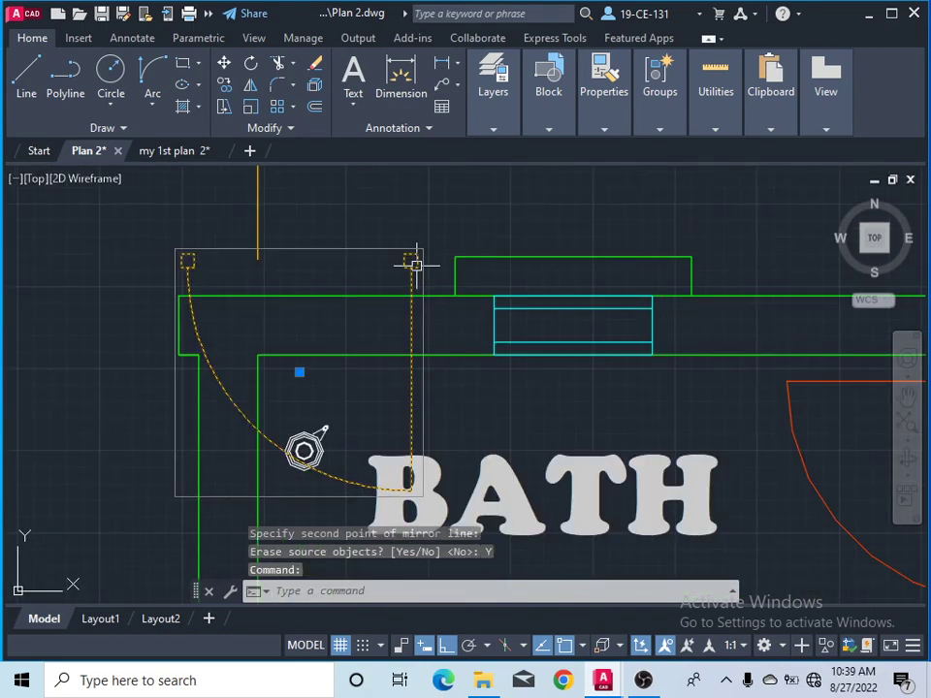
right_click(371, 206)
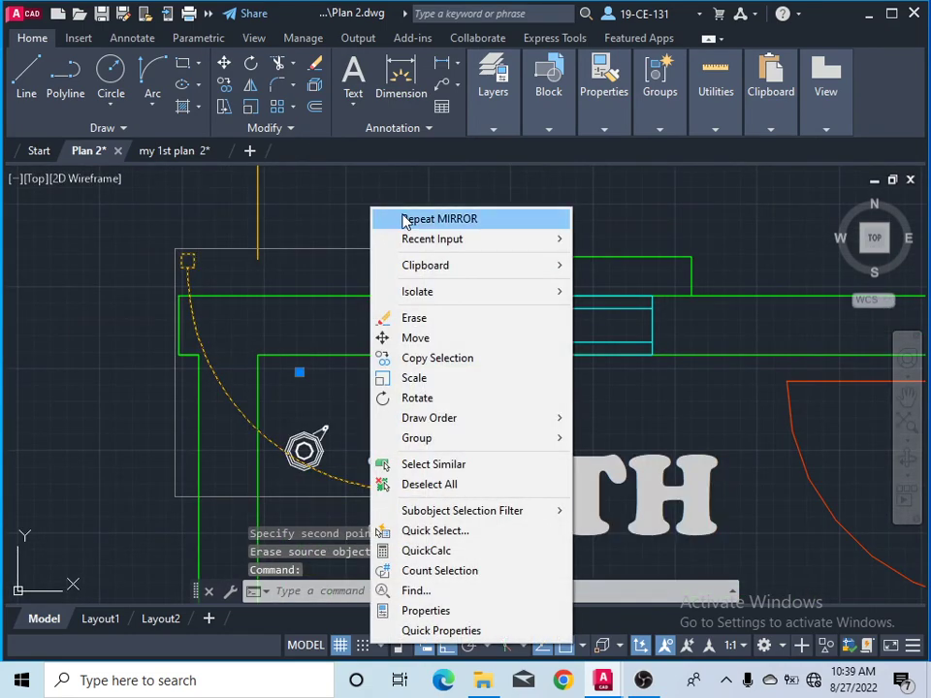
left_click(407, 339)
scroll(422, 272, "up", 5)
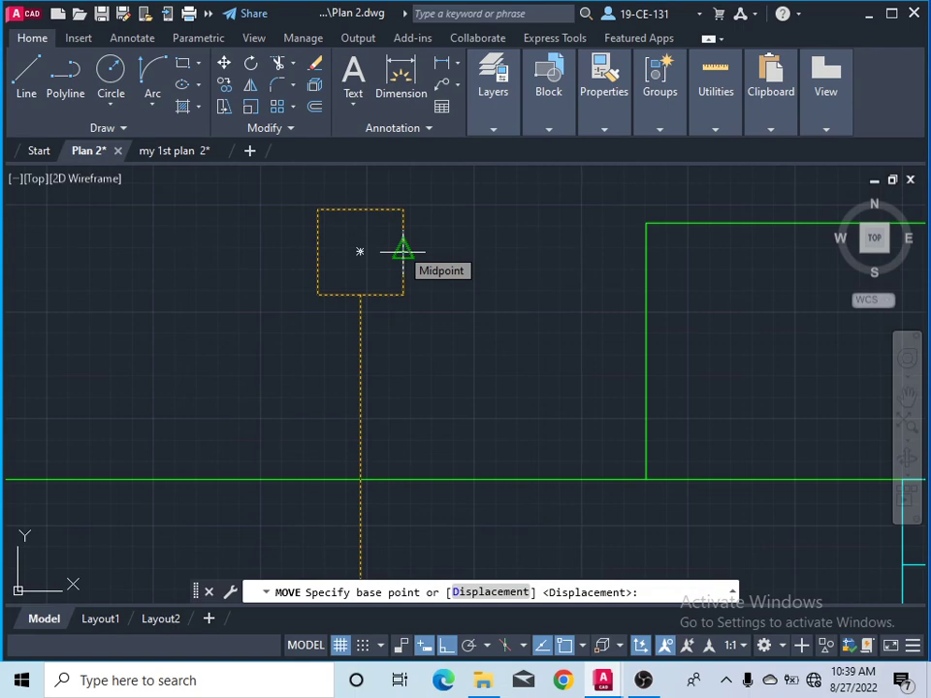
left_click(403, 251)
scroll(465, 231, "down", 5)
scroll(538, 222, "down", 3)
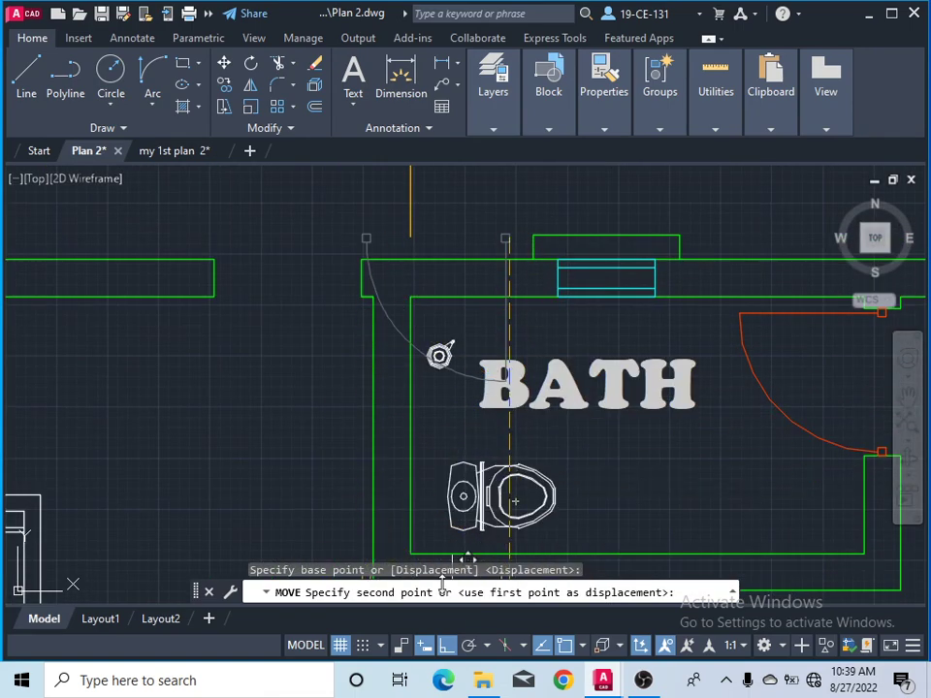
left_click(446, 646)
scroll(370, 260, "up", 3)
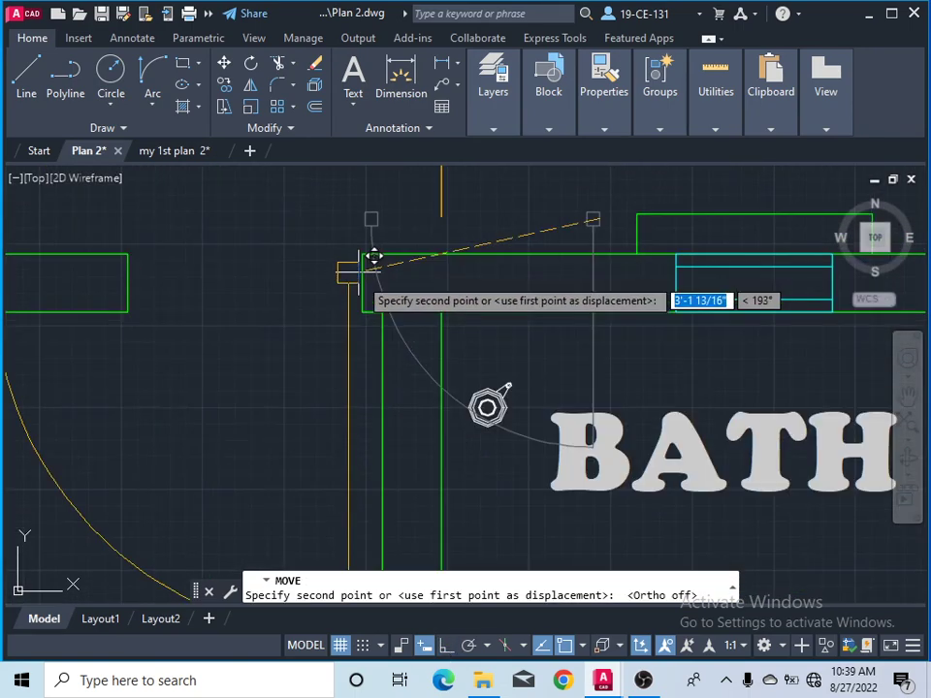
scroll(376, 283, "up", 4)
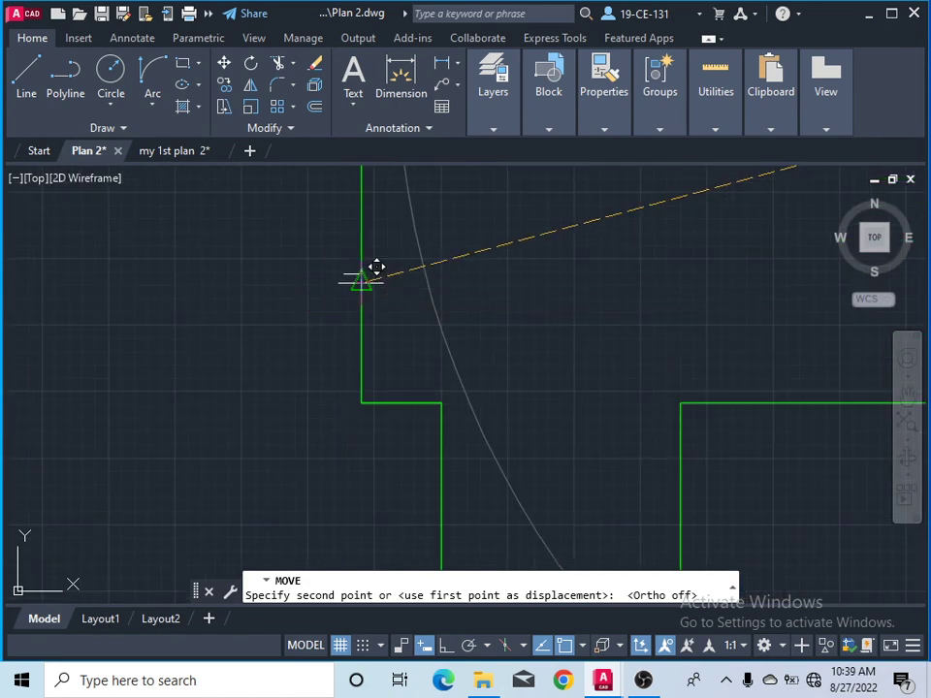
left_click(377, 267)
scroll(397, 258, "down", 2)
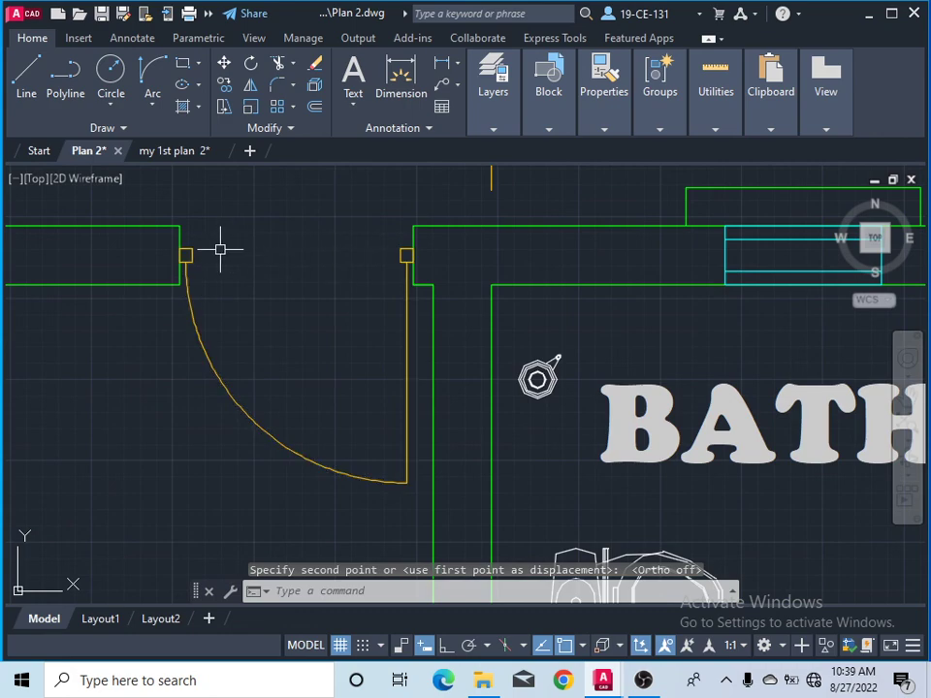
scroll(166, 252, "up", 10)
scroll(135, 261, "down", 12)
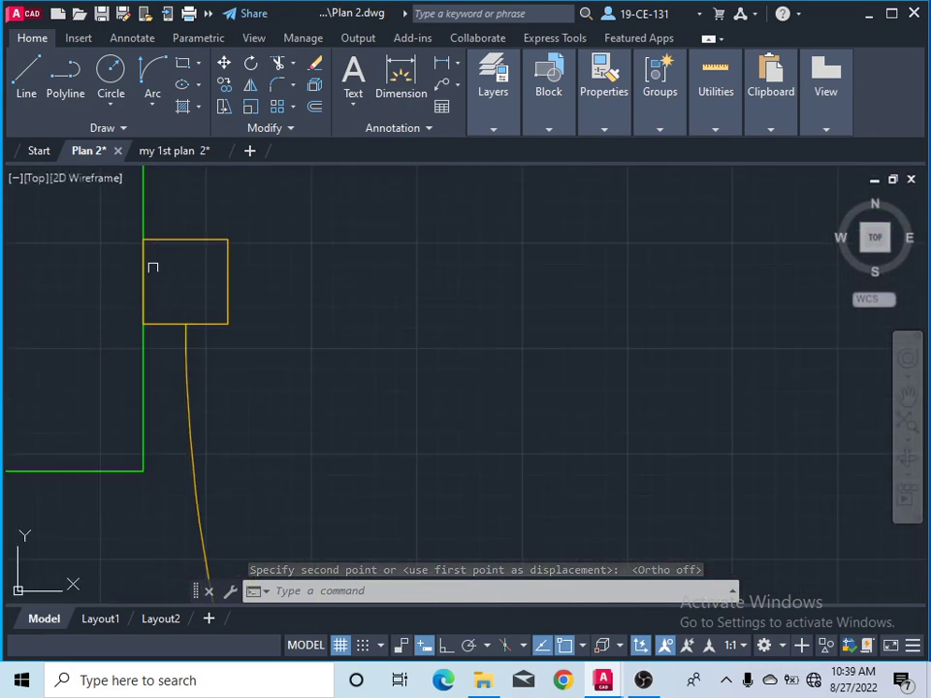
scroll(305, 268, "down", 6)
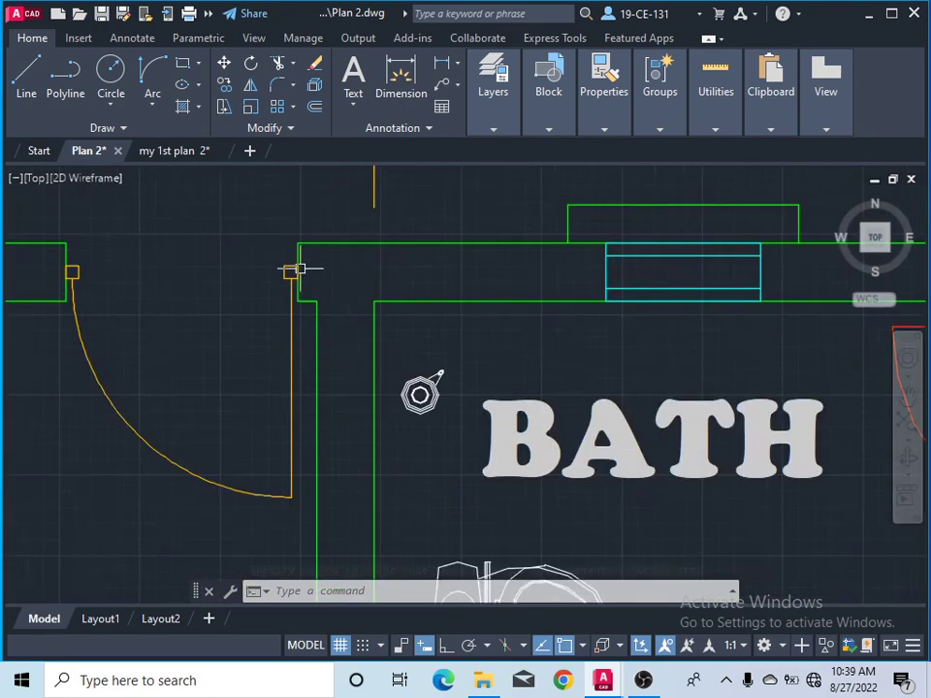